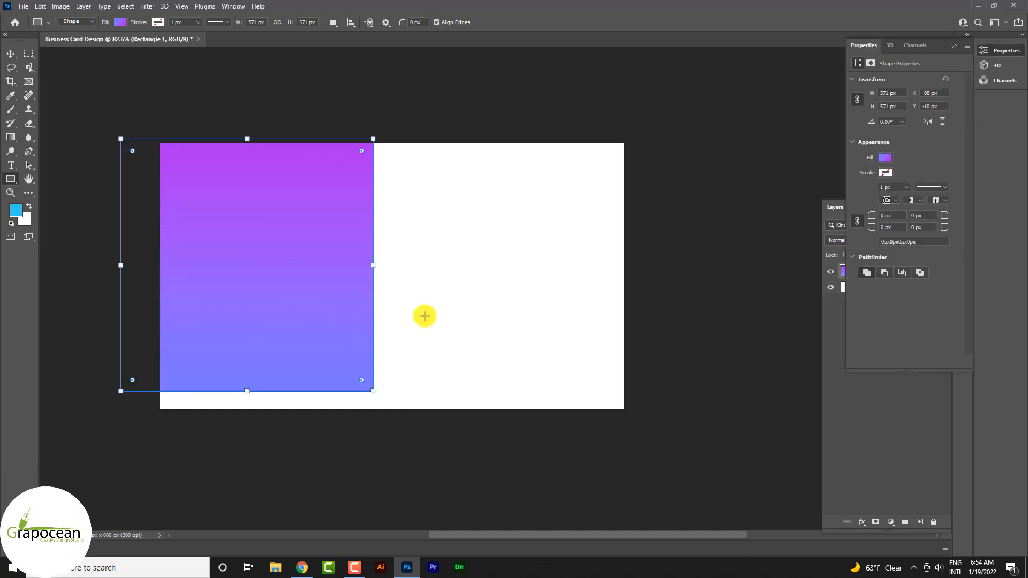
# Step: Round all four corners of the gradient square to an 87 px radius
pyautogui.click(120, 22)
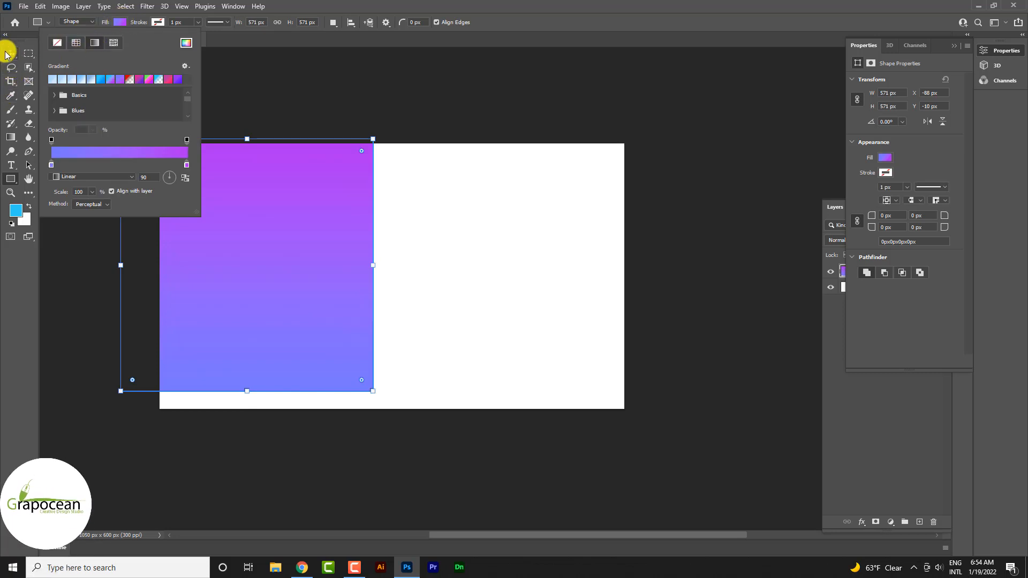
pyautogui.moveTo(362, 152); pyautogui.dragTo(334, 165)
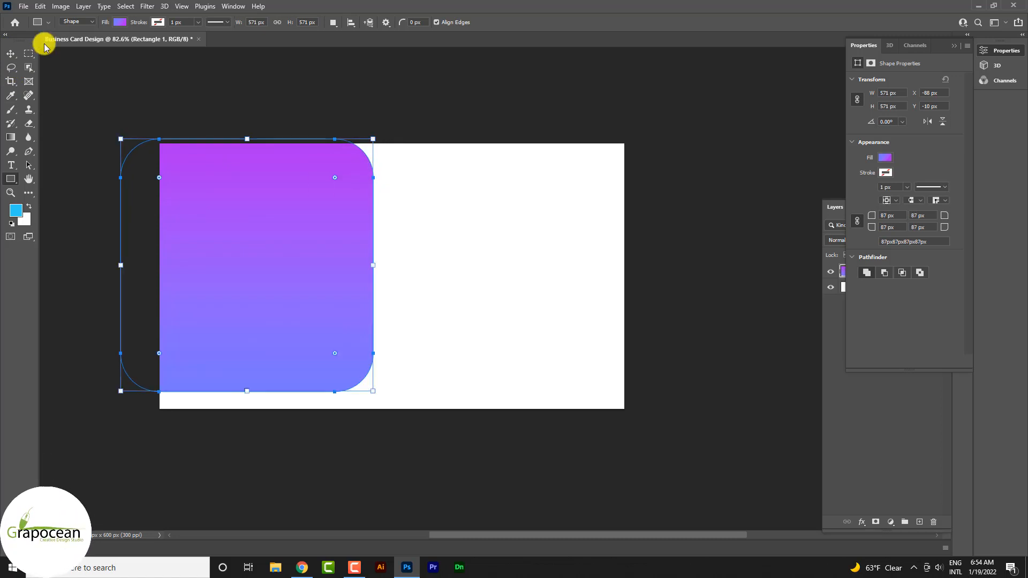
pyautogui.click(13, 56)
# Step: Rotate the rounded square about 40°, scale it to 126% and shift it left along the card edge
pyautogui.hotkey('ctrl', 't')
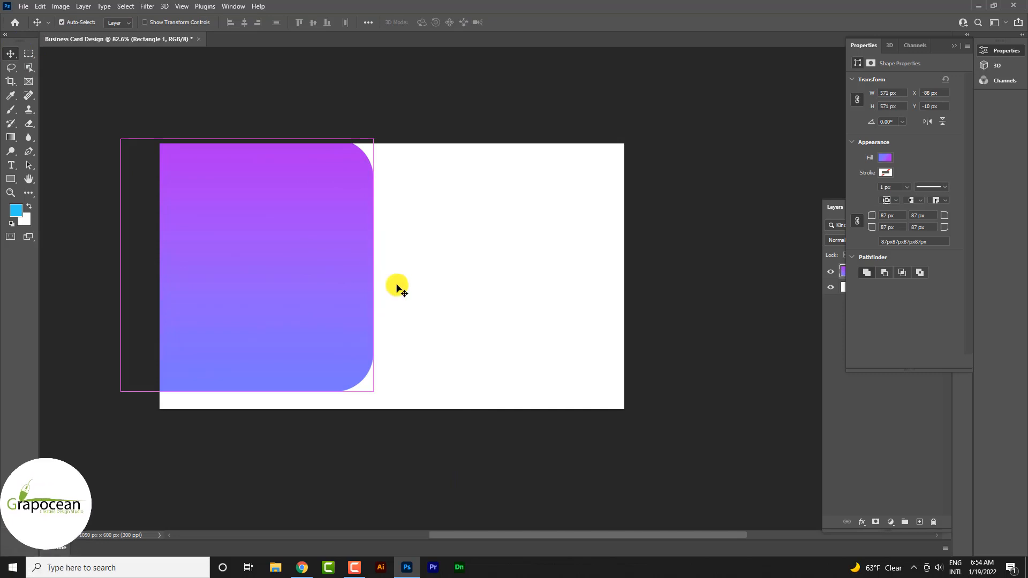
pyautogui.moveTo(414, 443); pyautogui.dragTo(314, 452)
pyautogui.moveTo(295, 347); pyautogui.dragTo(251, 340)
pyautogui.moveTo(246, 441); pyautogui.dragTo(263, 465)
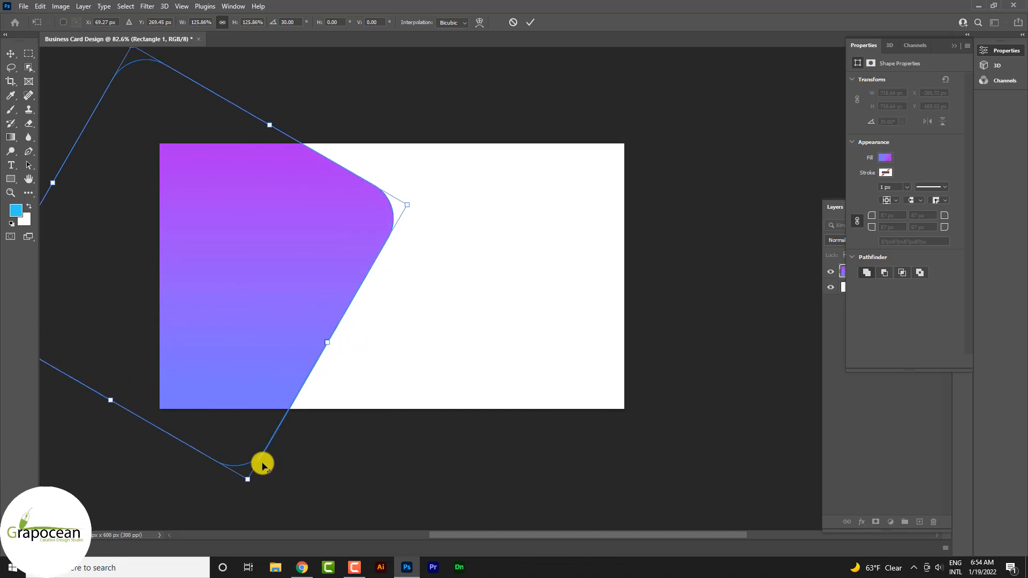
pyautogui.moveTo(248, 397); pyautogui.dragTo(242, 409)
pyautogui.moveTo(416, 229); pyautogui.dragTo(402, 250)
pyautogui.moveTo(291, 284); pyautogui.dragTo(262, 292)
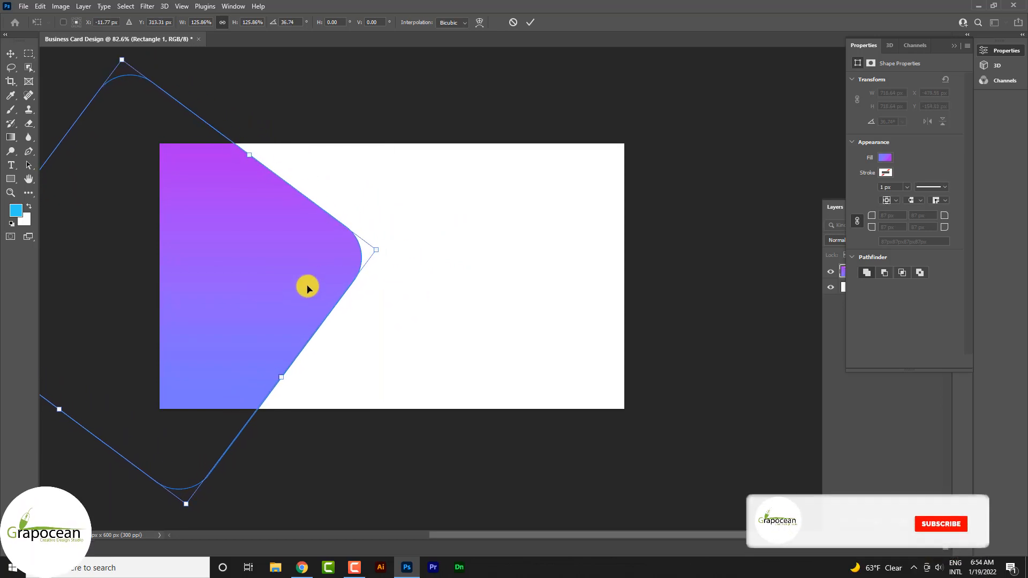
pyautogui.moveTo(400, 248); pyautogui.dragTo(400, 261)
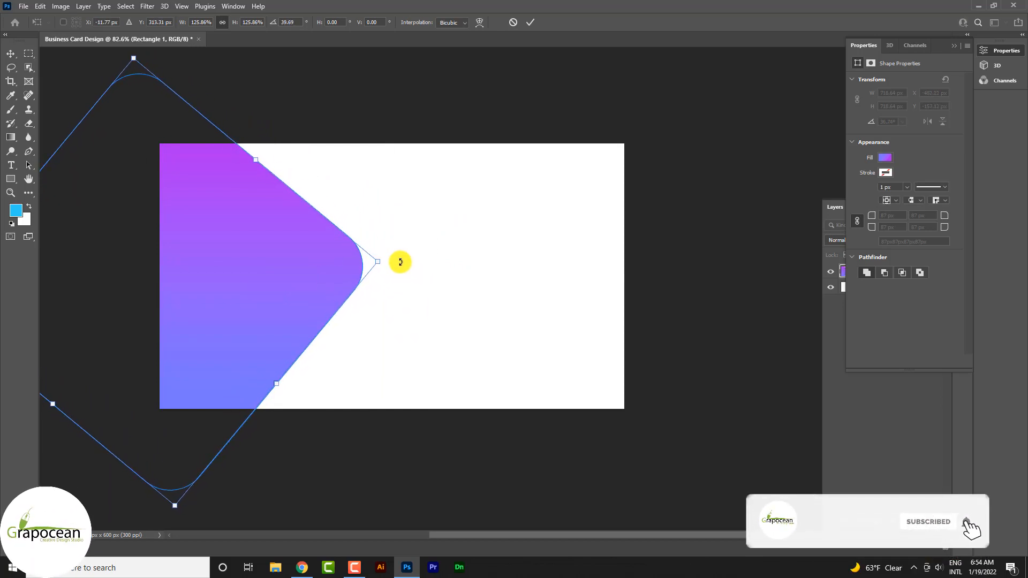
pyautogui.click(530, 22)
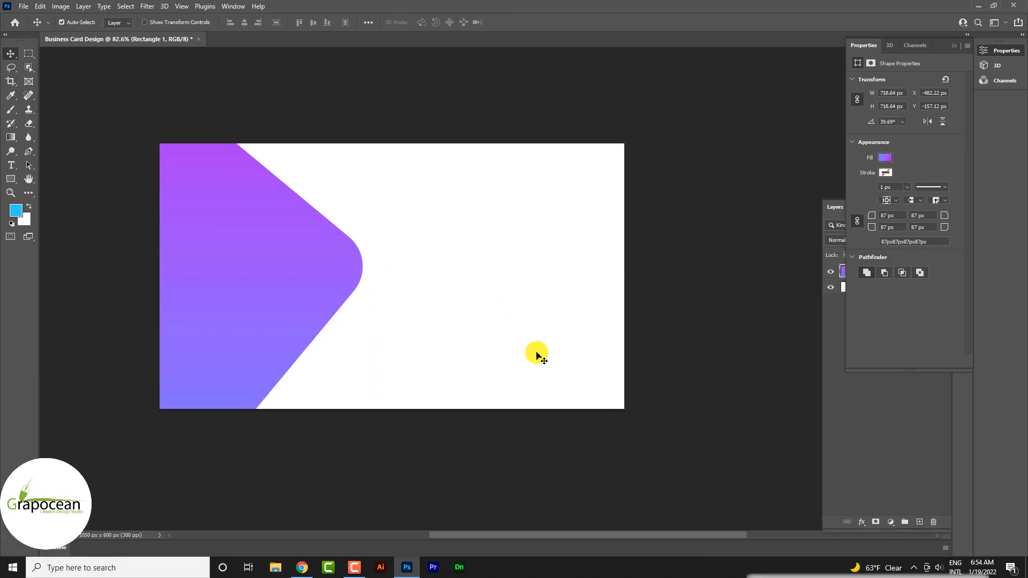
# Step: In the shape's Gradient Editor, set the left colour stop to dark navy 0B032D
pyautogui.doubleClick(841, 274)
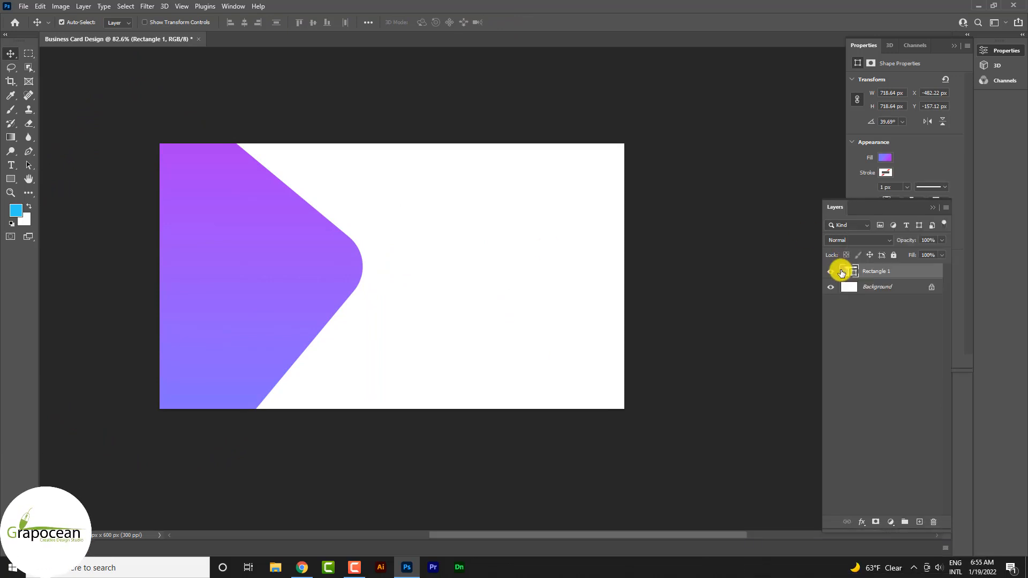
pyautogui.click(609, 333)
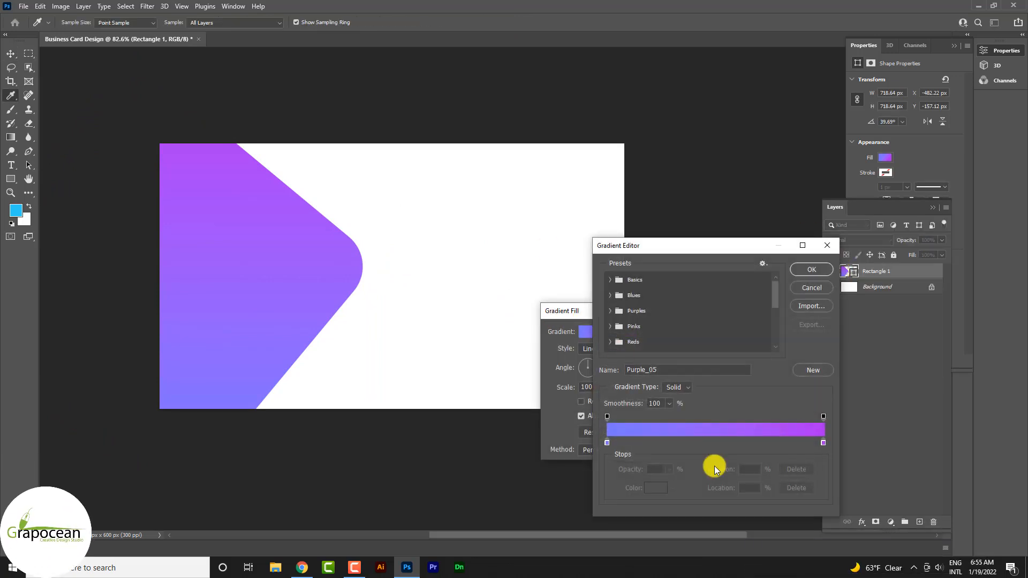
pyautogui.doubleClick(608, 443)
pyautogui.click(674, 409)
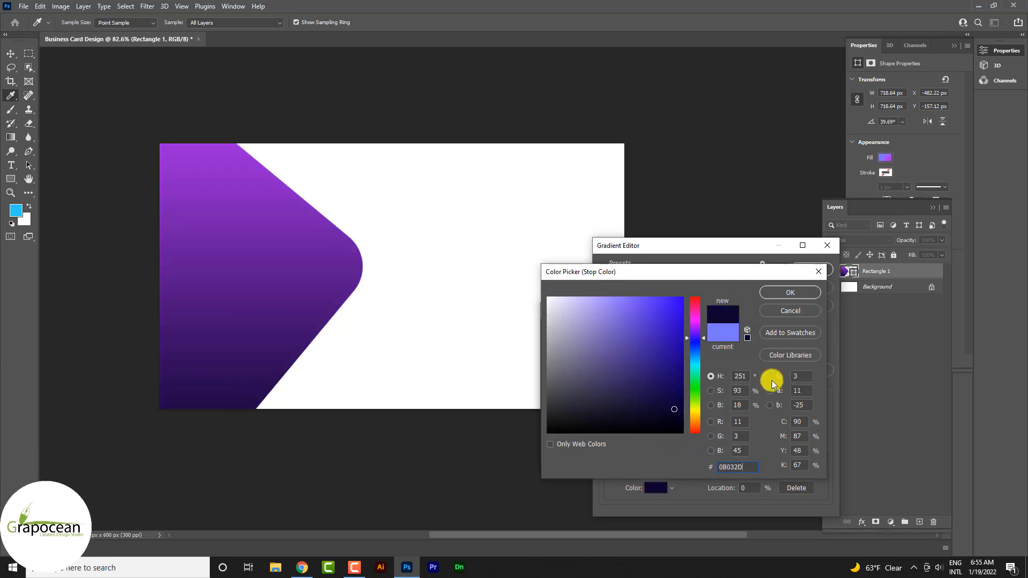
pyautogui.click(799, 296)
# Step: Set the right colour stop to the same navy 0B032D and apply the all-navy gradient
pyautogui.doubleClick(823, 444)
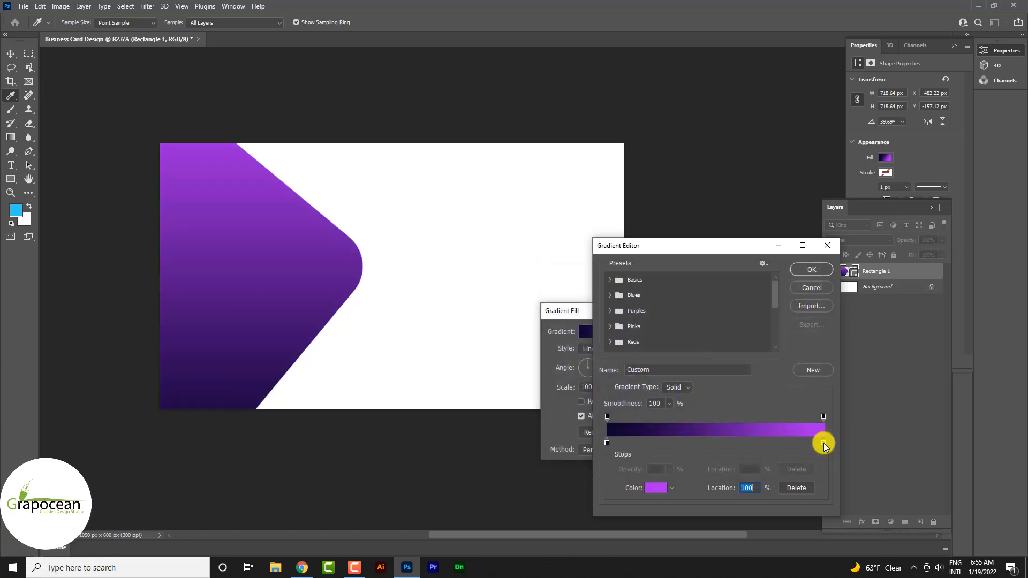
pyautogui.write('0B032D')
pyautogui.click(674, 401)
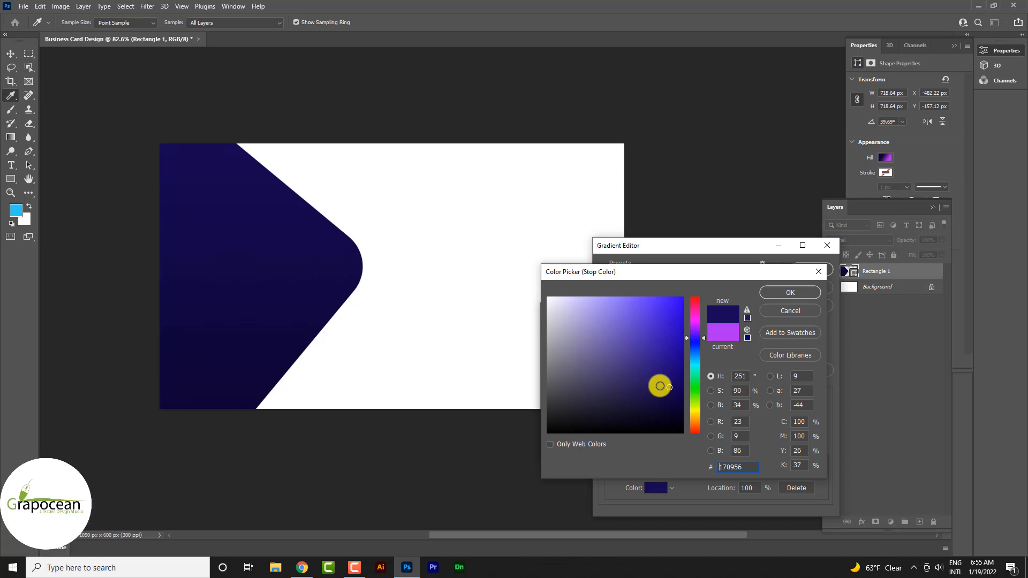
pyautogui.click(803, 293)
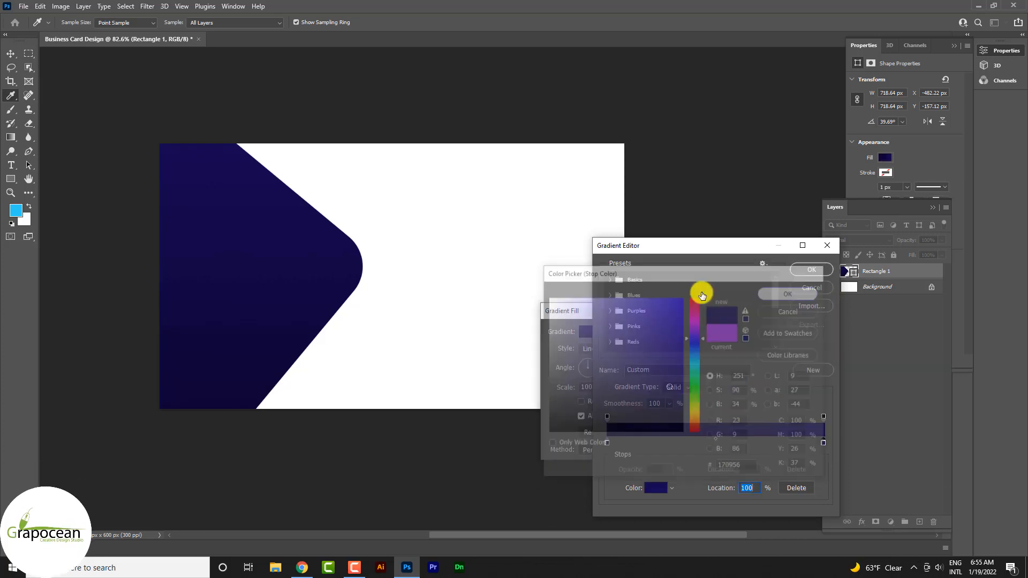
pyautogui.hotkey('ctrl', 'z')
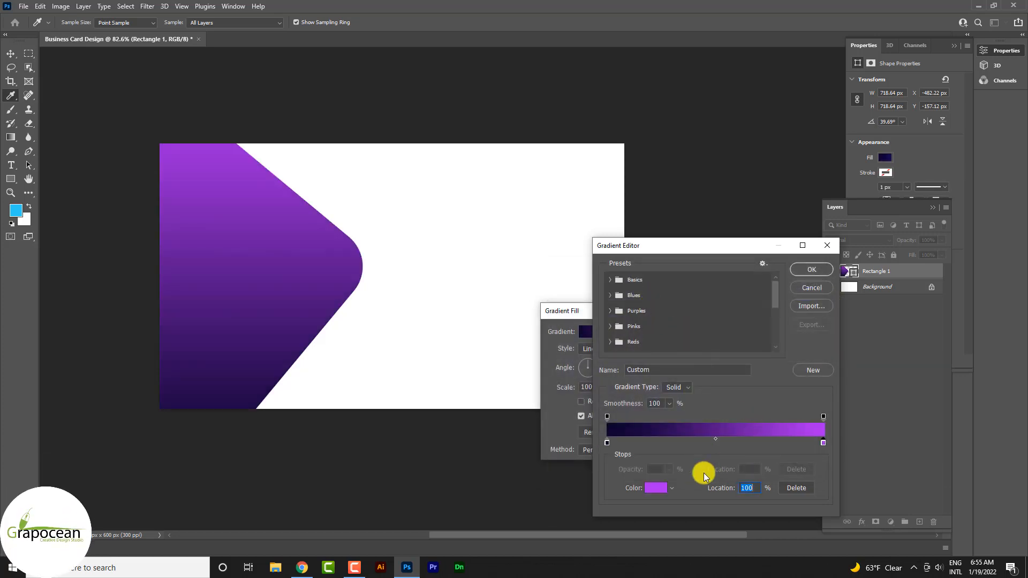
pyautogui.doubleClick(824, 443)
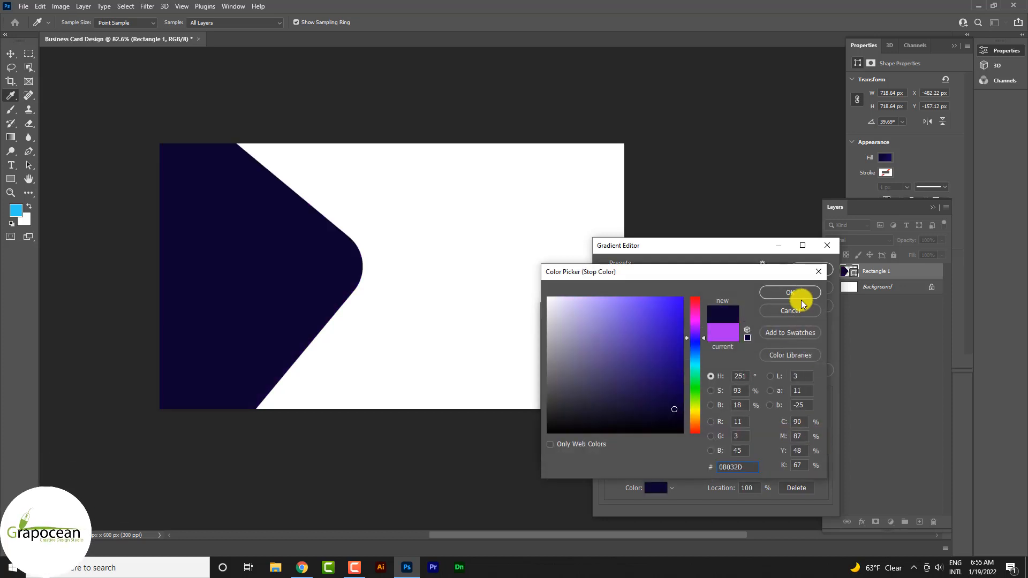
pyautogui.click(798, 293)
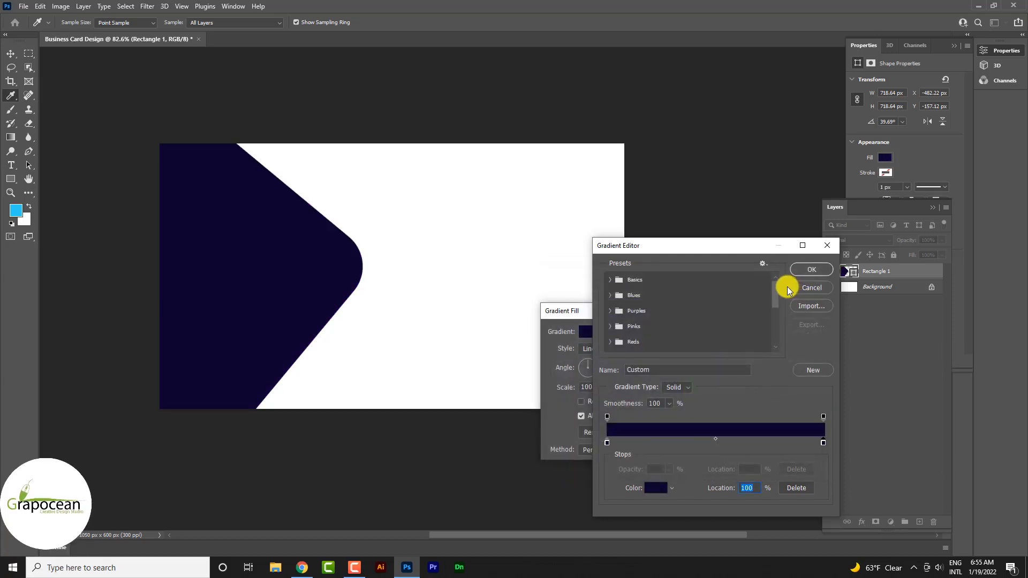
pyautogui.click(821, 271)
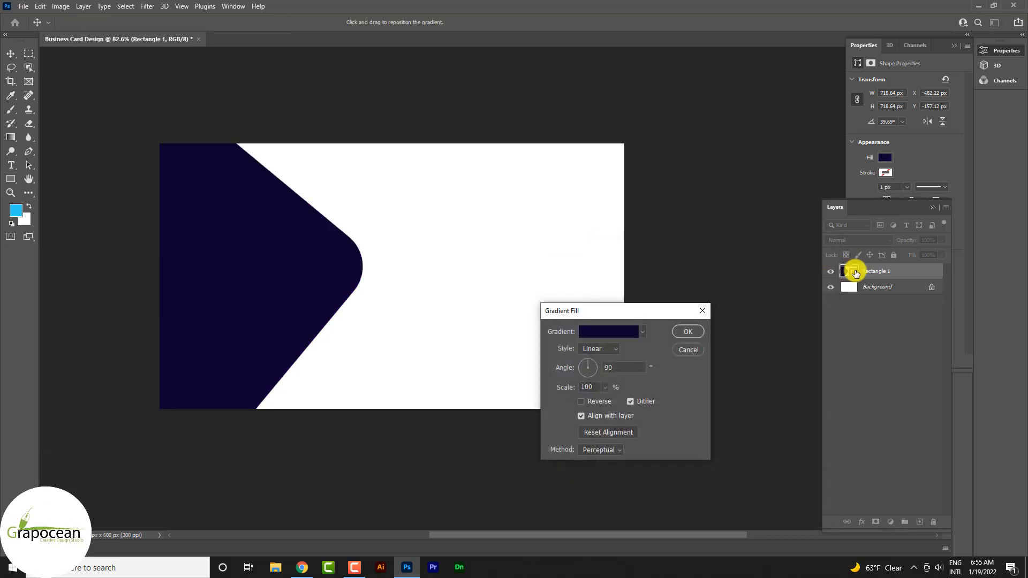
pyautogui.click(690, 332)
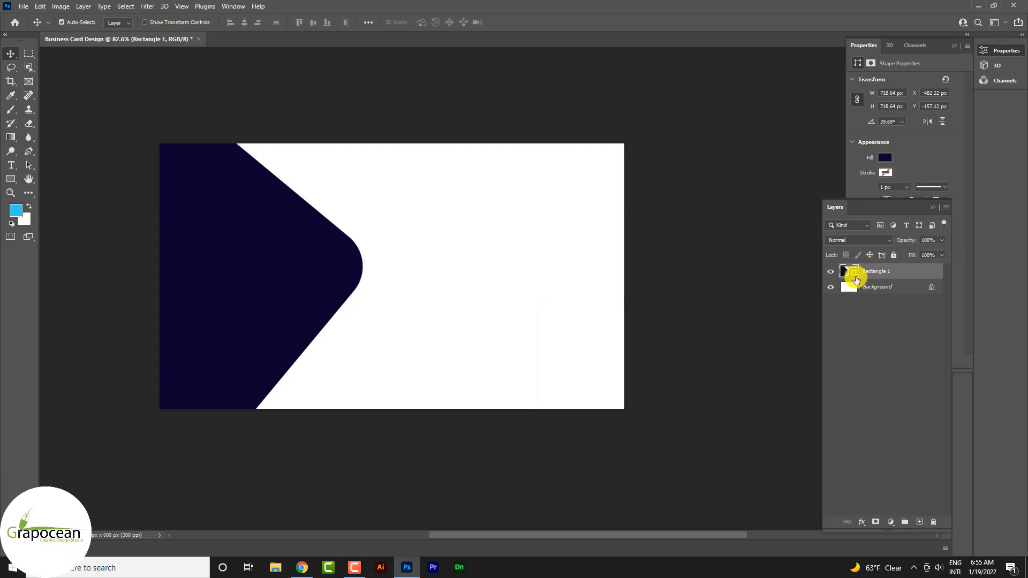
# Step: Add a new layer above the navy shape and choose white as the brush colour
pyautogui.keyDown('ctrl'); pyautogui.click(848, 273); pyautogui.keyUp('ctrl')
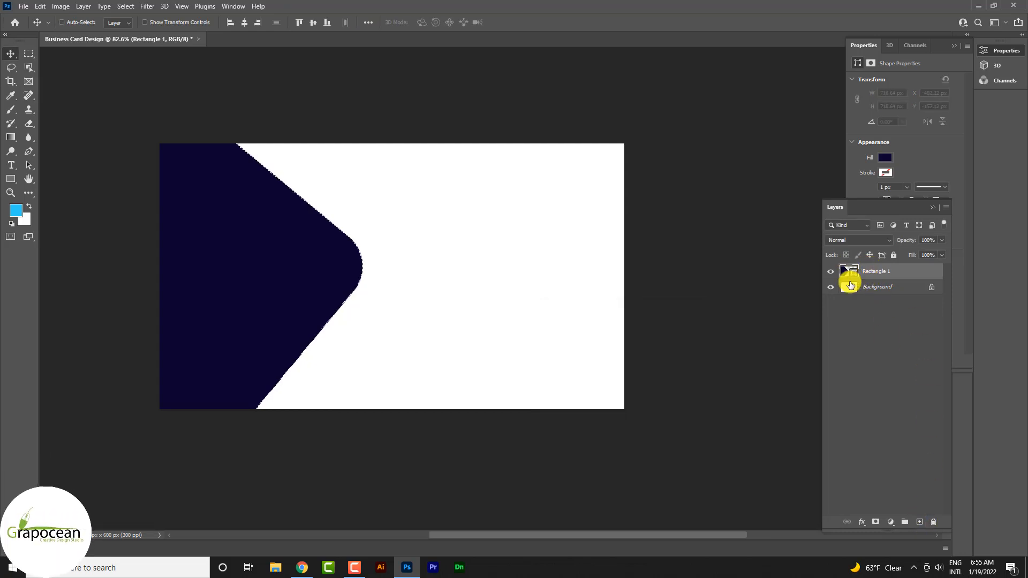
pyautogui.click(919, 524)
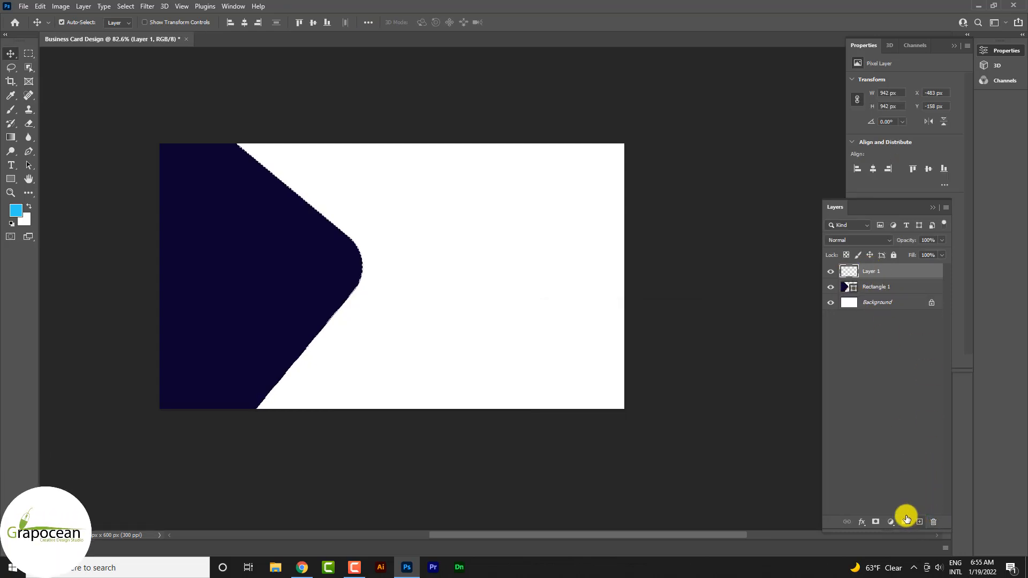
pyautogui.click(11, 109)
pyautogui.click(28, 208)
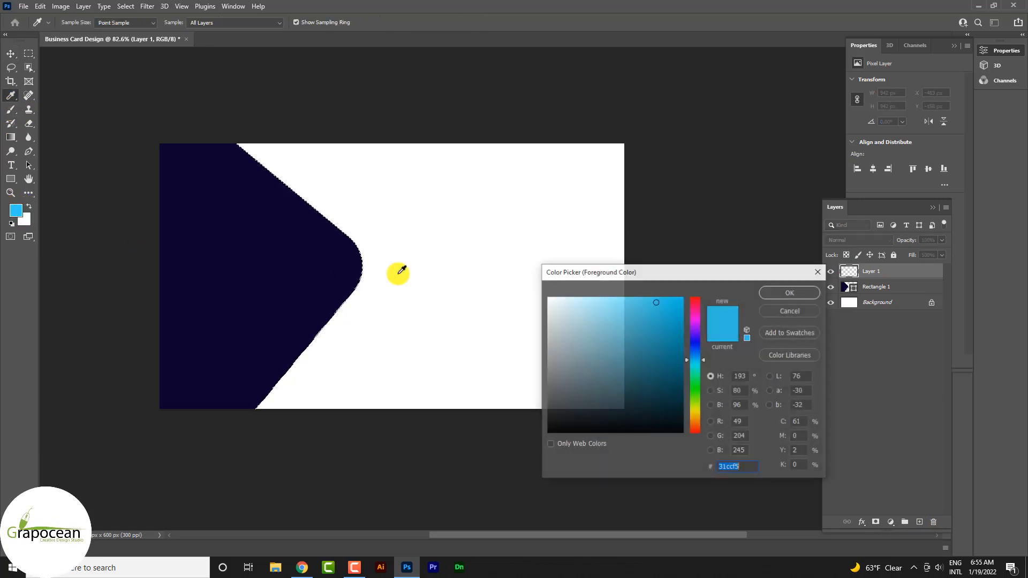
pyautogui.click(469, 244)
pyautogui.click(786, 293)
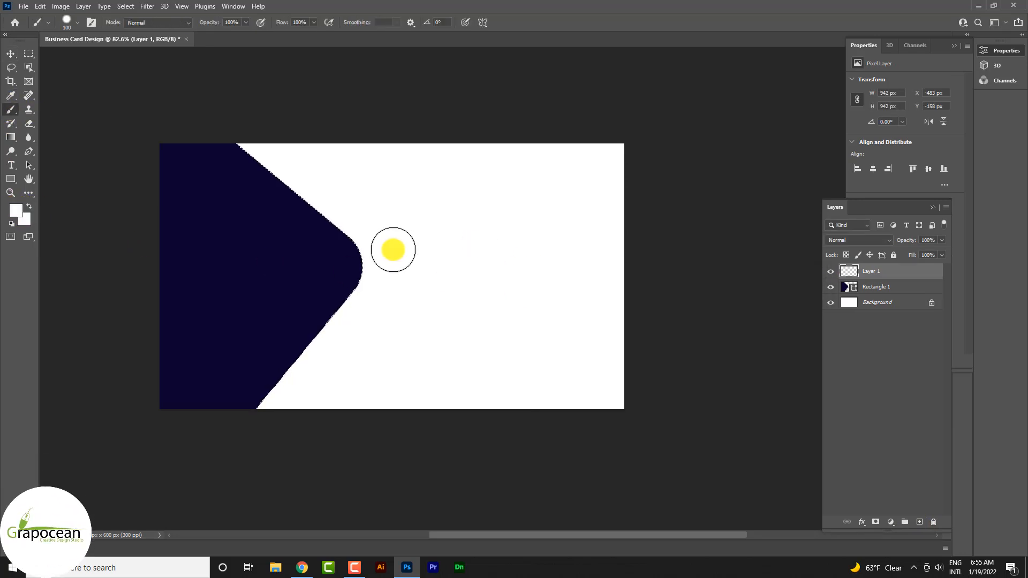
# Step: Paint a faint white glow over the shape's corner with a large, soft brush at 16% opacity
pyautogui.press(']')
pyautogui.press(']')
pyautogui.press(']')
pyautogui.press(']')
pyautogui.press(']')
pyautogui.press(']')
pyautogui.press(']')
pyautogui.press(']')
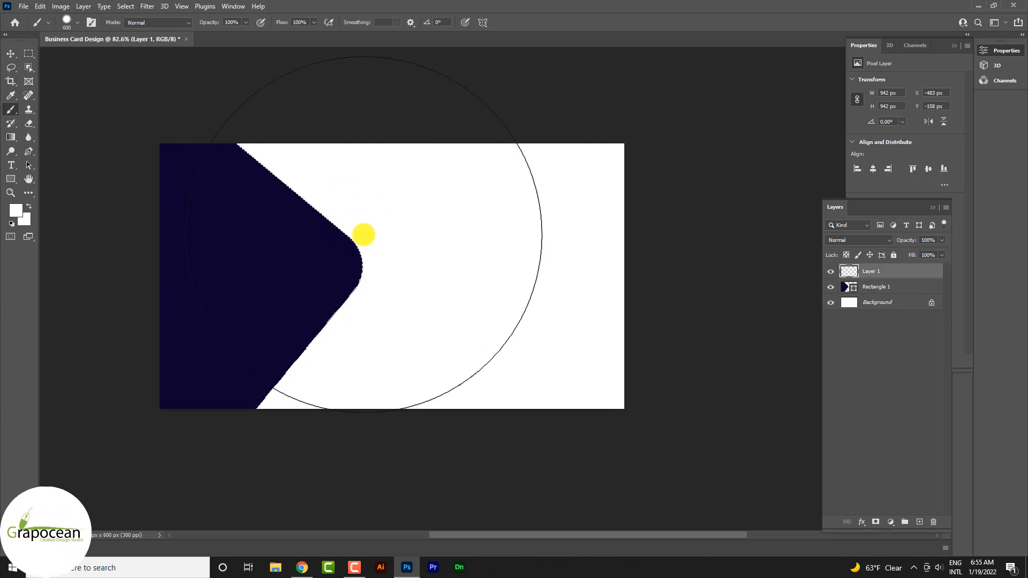
pyautogui.click(363, 234)
pyautogui.hotkey('ctrl', 'z')
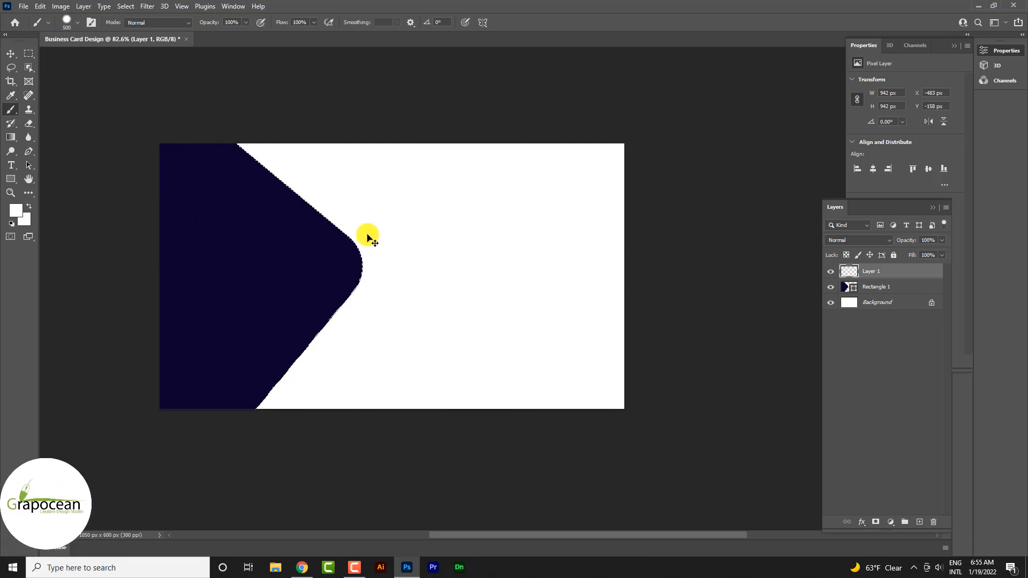
pyautogui.moveTo(368, 236)
pyautogui.mouseDown()
pyautogui.moveTo(349, 212)
pyautogui.moveTo(341, 77)
pyautogui.mouseUp()
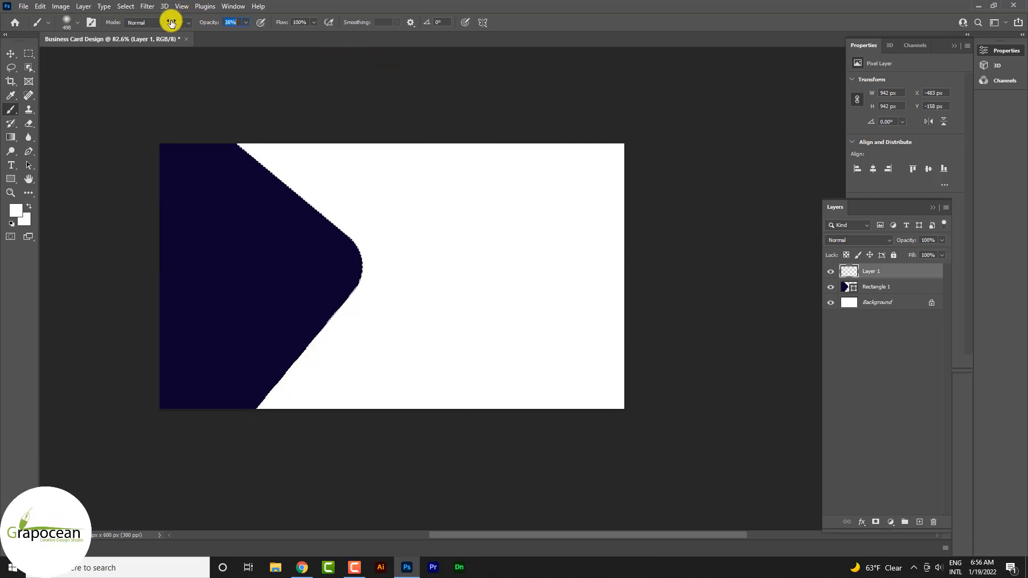
pyautogui.write('16')
pyautogui.moveTo(349, 271)
pyautogui.mouseDown()
pyautogui.moveTo(310, 183)
pyautogui.moveTo(412, 303)
pyautogui.moveTo(323, 229)
pyautogui.mouseUp()
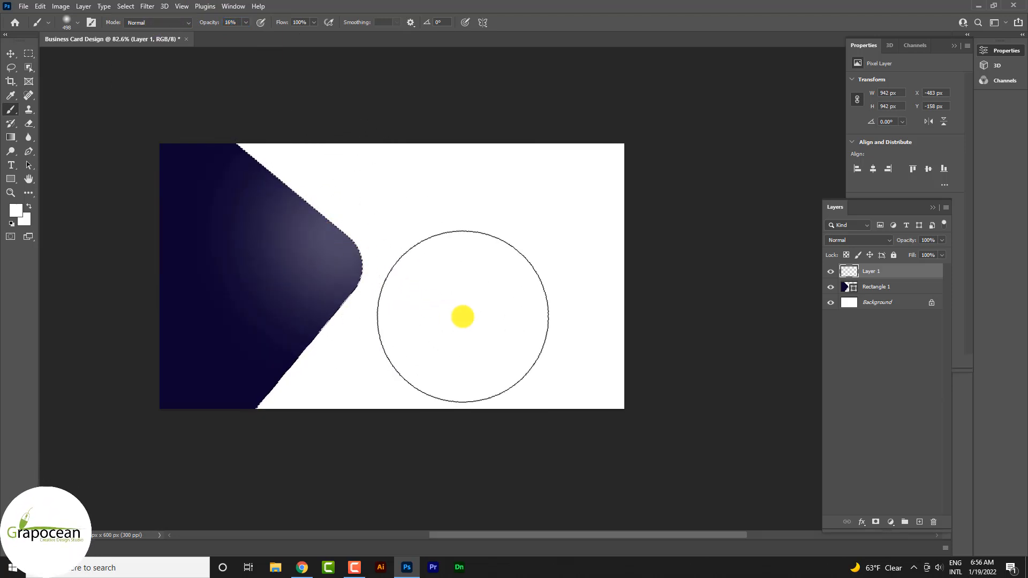
# Step: Set the glow layer to Soft Light blending and dab more soft white onto the navy shape
pyautogui.click(29, 54)
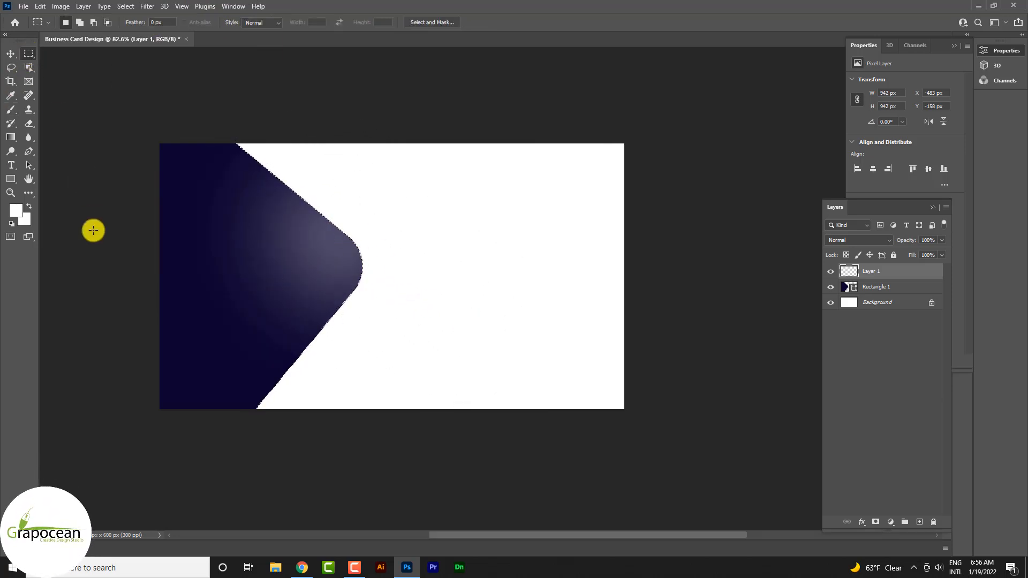
pyautogui.click(873, 240)
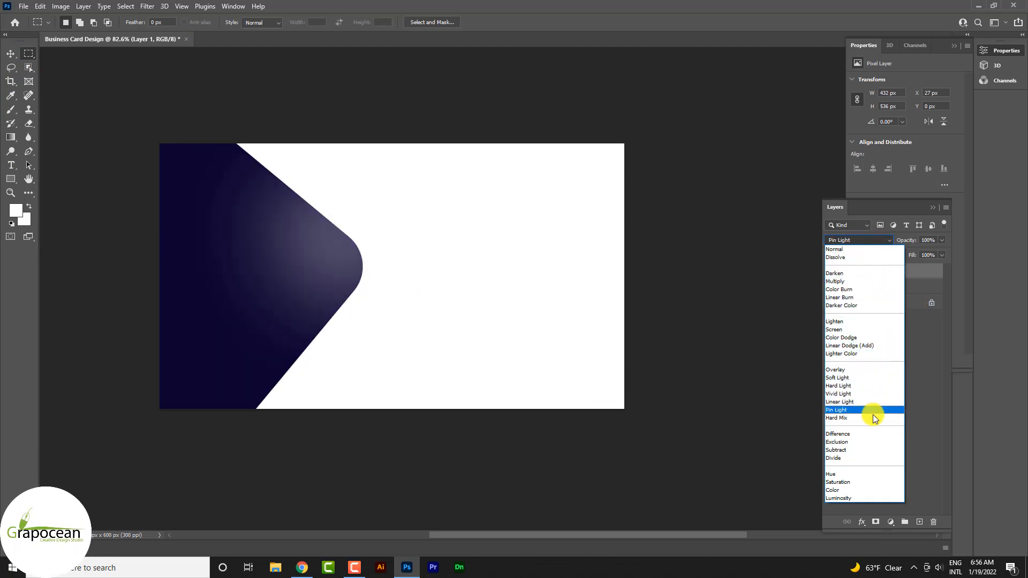
pyautogui.click(856, 377)
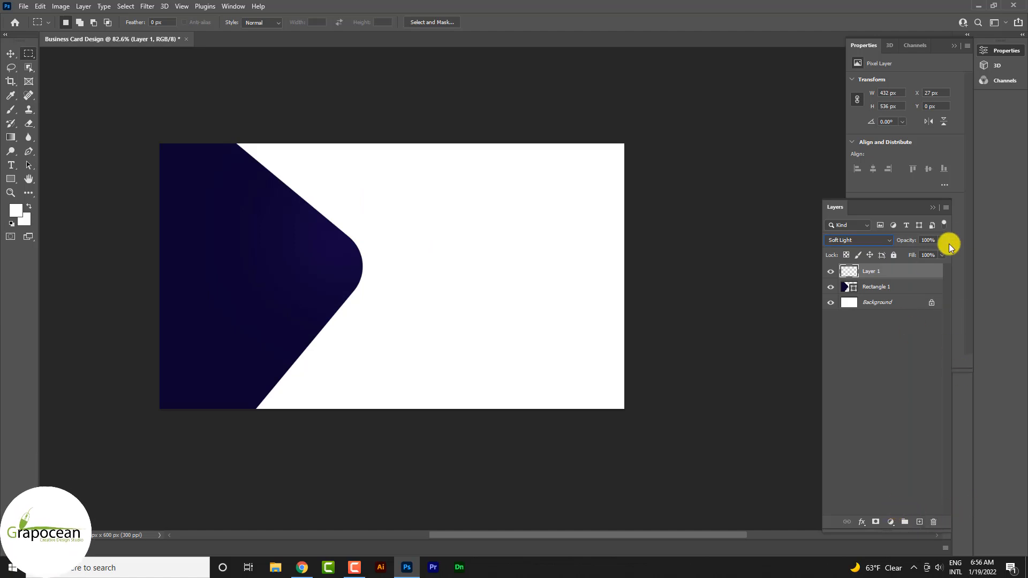
pyautogui.click(10, 110)
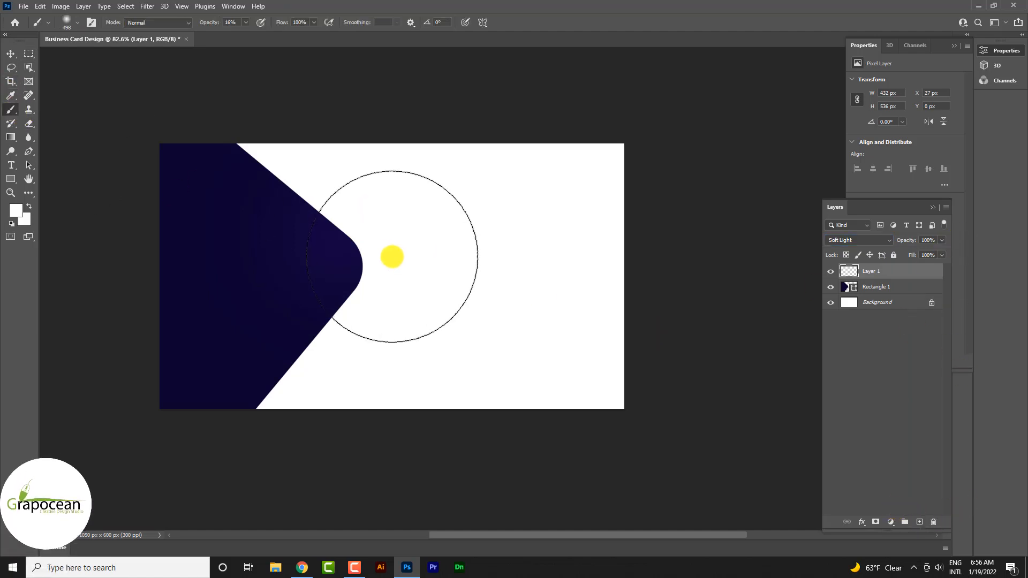
pyautogui.click(328, 237)
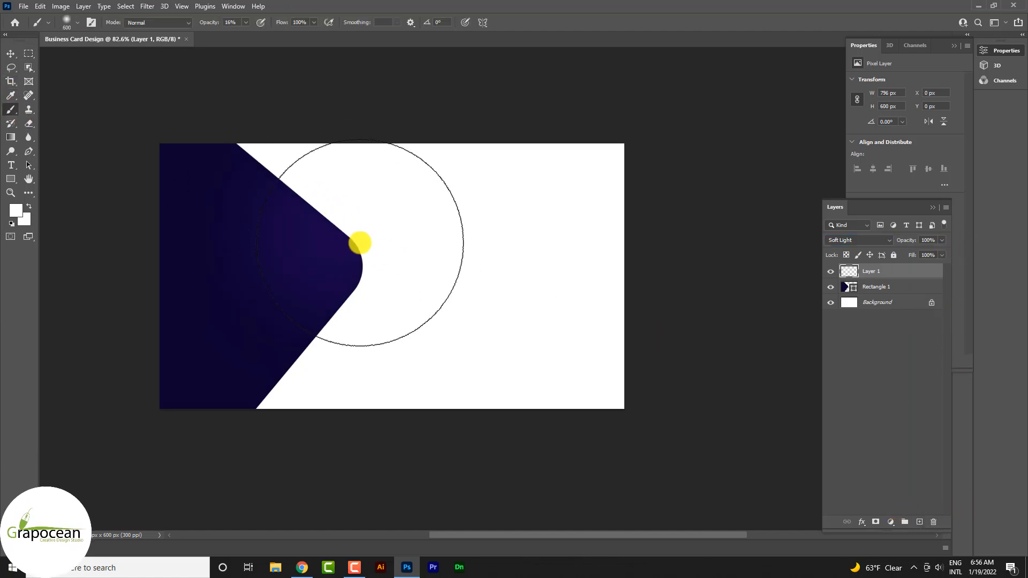
pyautogui.scroll(-6, 370, 286)
pyautogui.scroll(5, 425, 321)
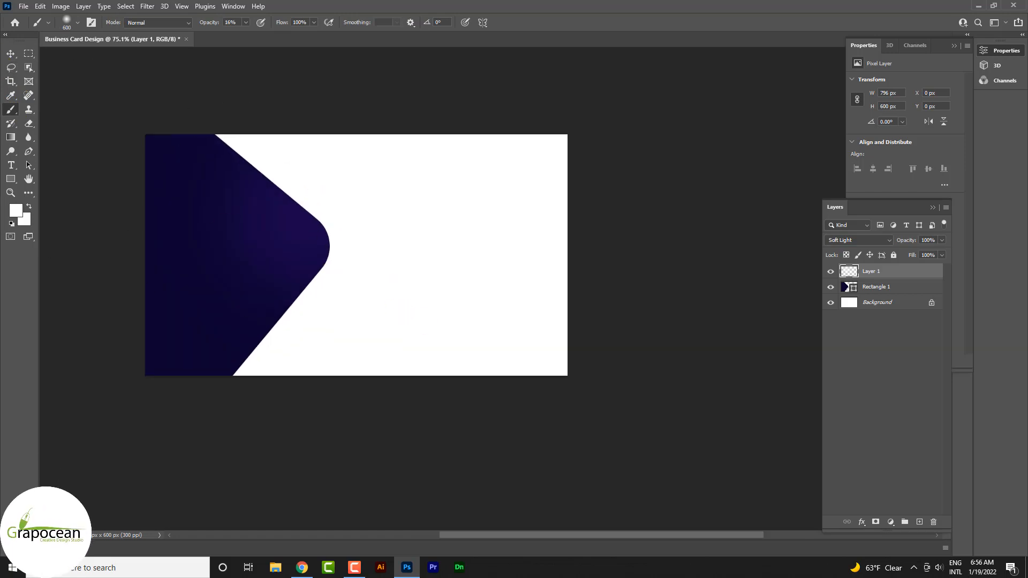
pyautogui.click(11, 54)
pyautogui.click(887, 288)
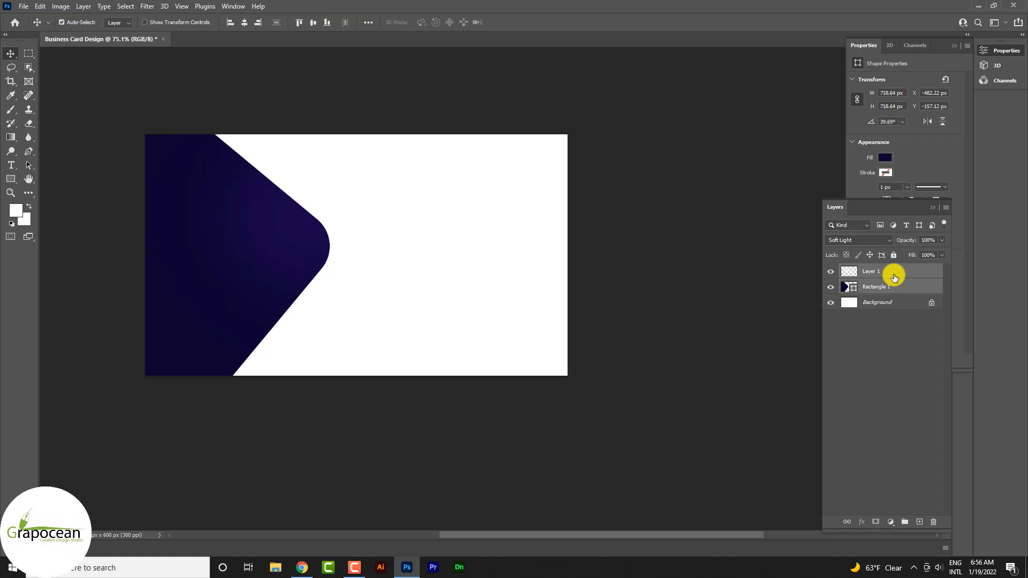
# Step: Add a Drop Shadow style to Rectangle 1 with 48% opacity and 29 px size
pyautogui.click(902, 284)
pyautogui.rightClick(901, 285)
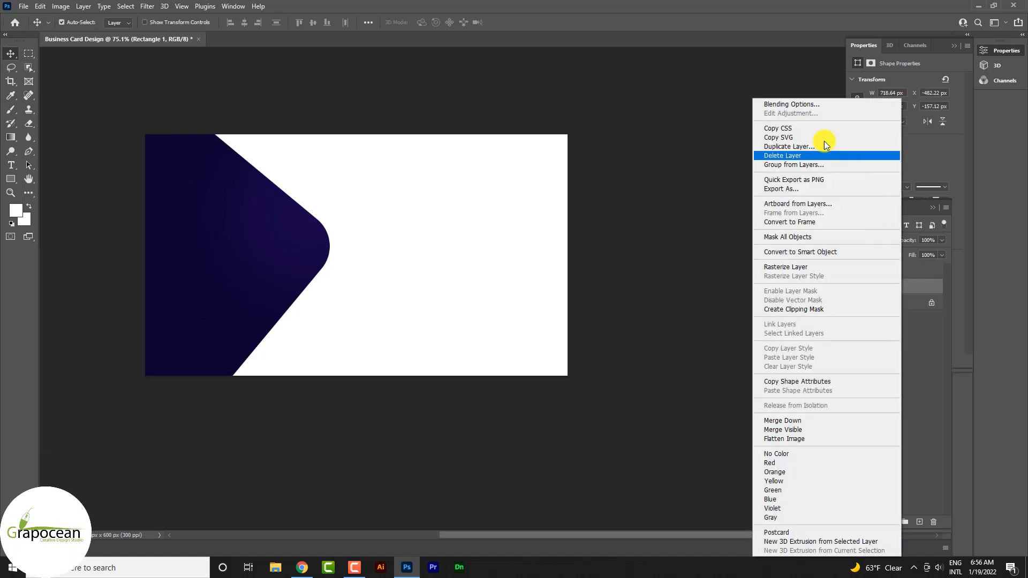
pyautogui.click(801, 104)
pyautogui.click(416, 496)
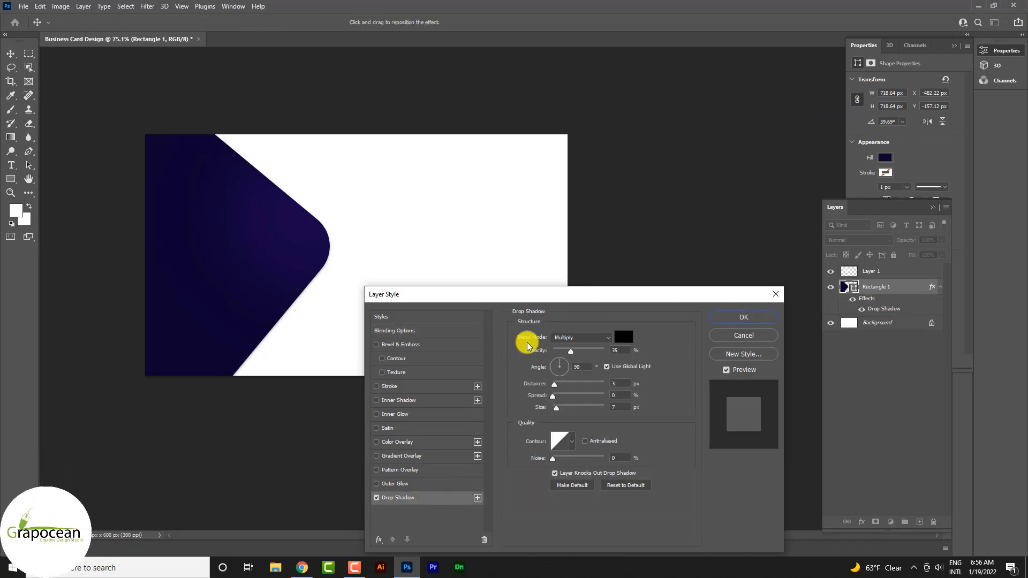
pyautogui.moveTo(562, 296); pyautogui.dragTo(590, 303)
pyautogui.moveTo(612, 360); pyautogui.dragTo(614, 358)
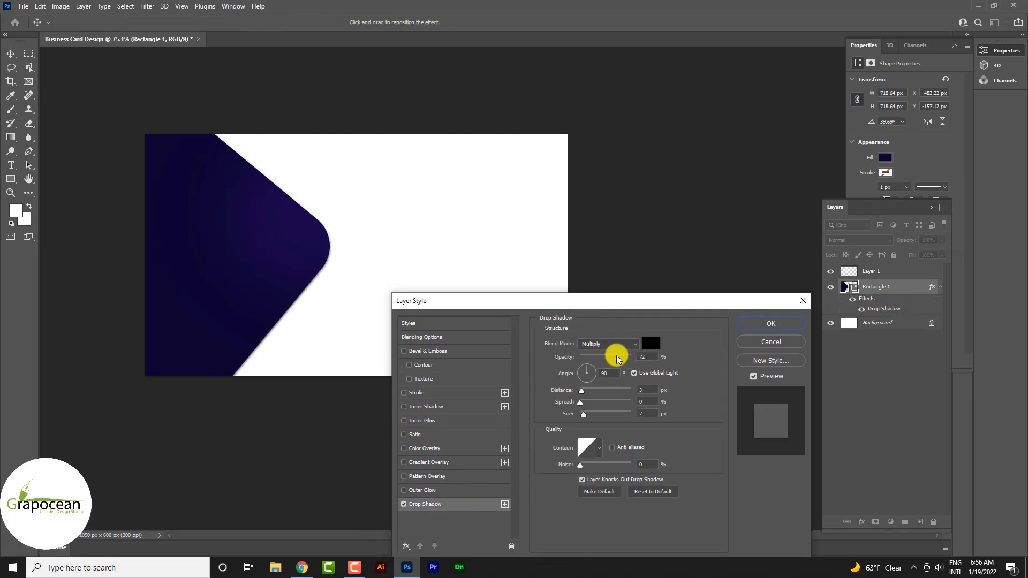
pyautogui.click(590, 415)
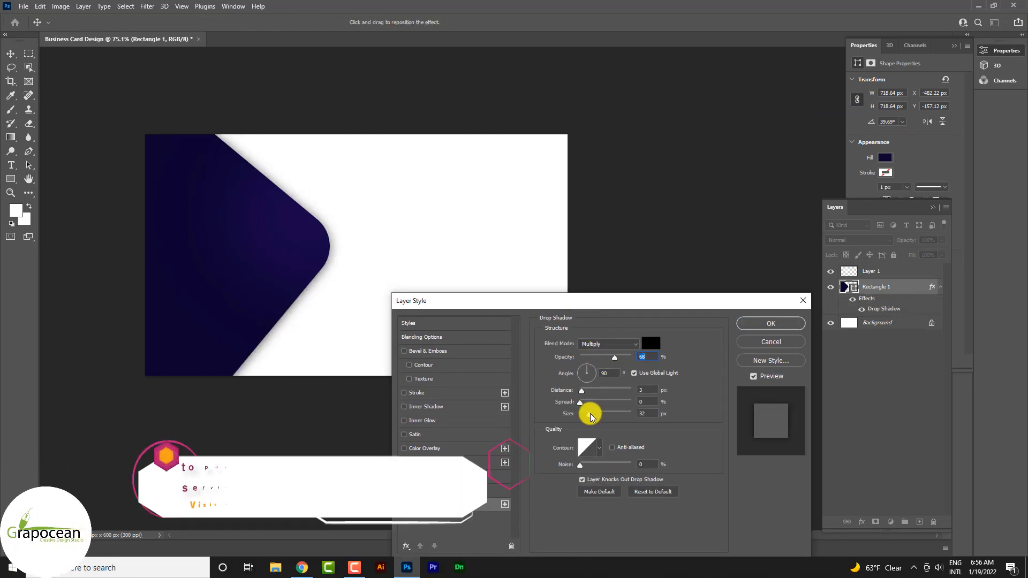
pyautogui.moveTo(591, 416); pyautogui.dragTo(589, 414)
pyautogui.moveTo(616, 357); pyautogui.dragTo(606, 360)
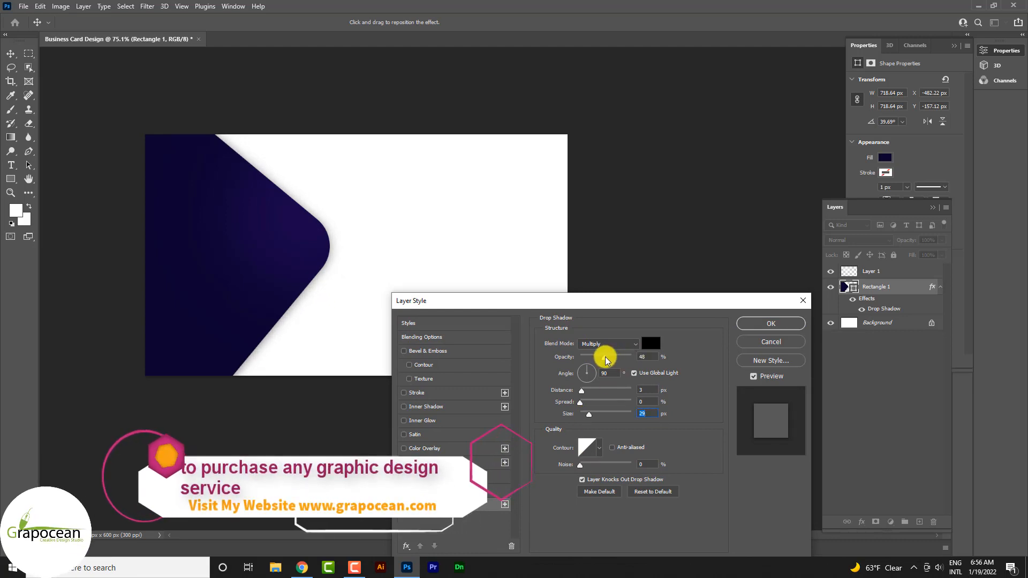
pyautogui.click(797, 324)
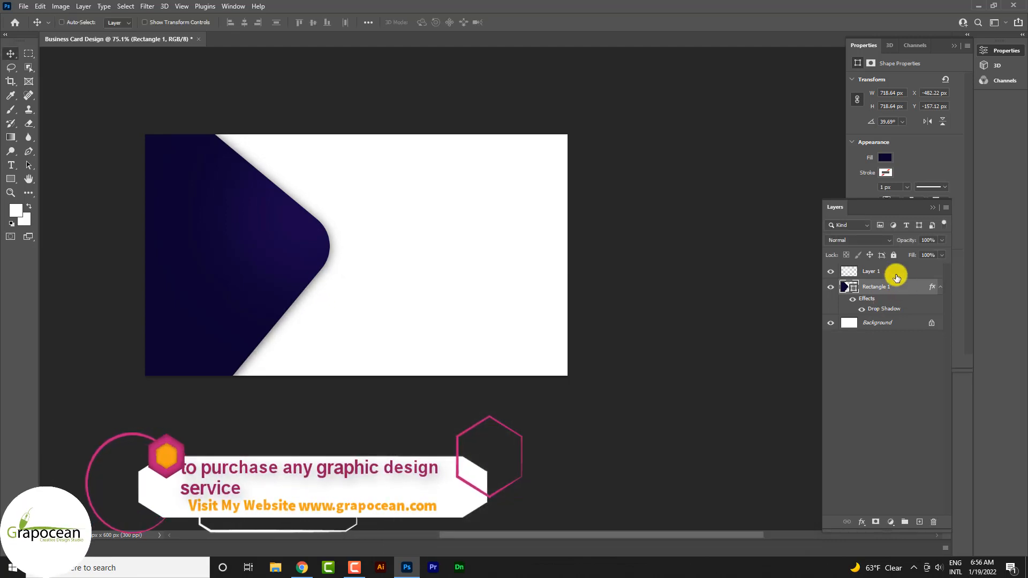
pyautogui.keyDown('shift'); pyautogui.click(897, 277); pyautogui.keyUp('shift')
# Step: Duplicate the shape and glow layers, then scale the originals to about 115% and move them 68 px right
pyautogui.hotkey('ctrl', 'j')
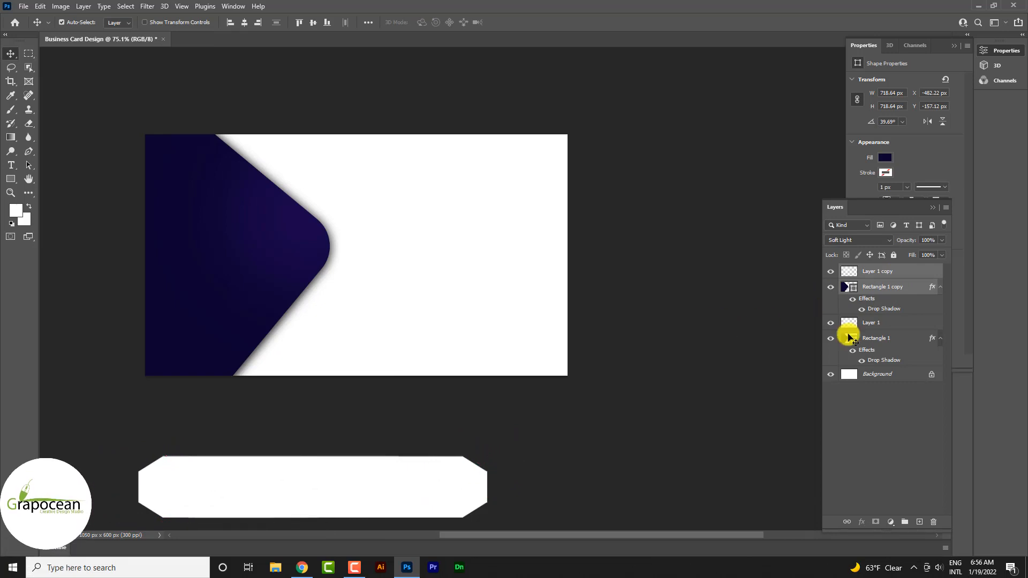
pyautogui.click(893, 325)
pyautogui.keyDown('shift'); pyautogui.click(891, 339); pyautogui.keyUp('shift')
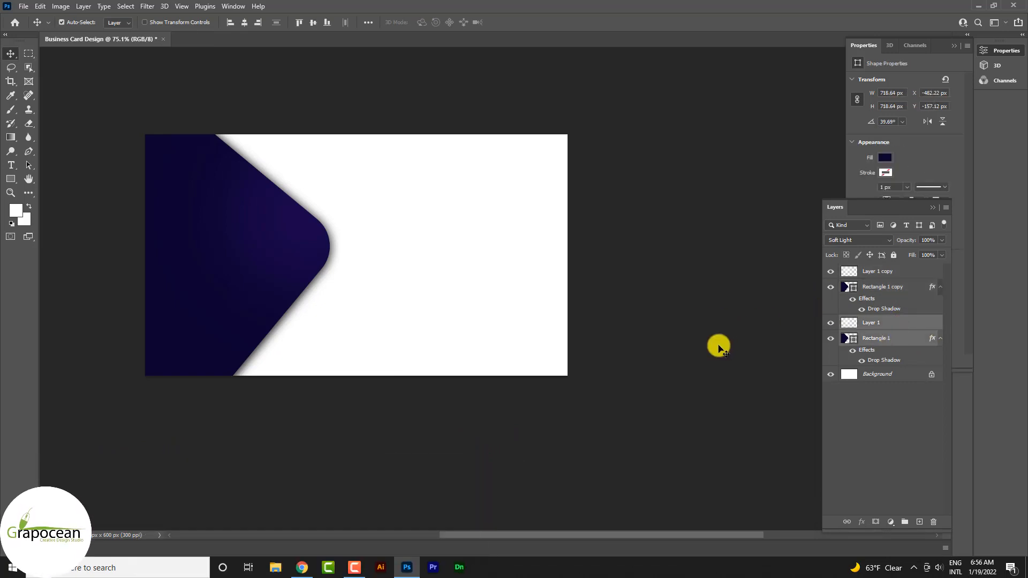
pyautogui.hotkey('ctrl', 't')
pyautogui.moveTo(467, 449); pyautogui.dragTo(511, 479)
pyautogui.moveTo(356, 427); pyautogui.dragTo(384, 428)
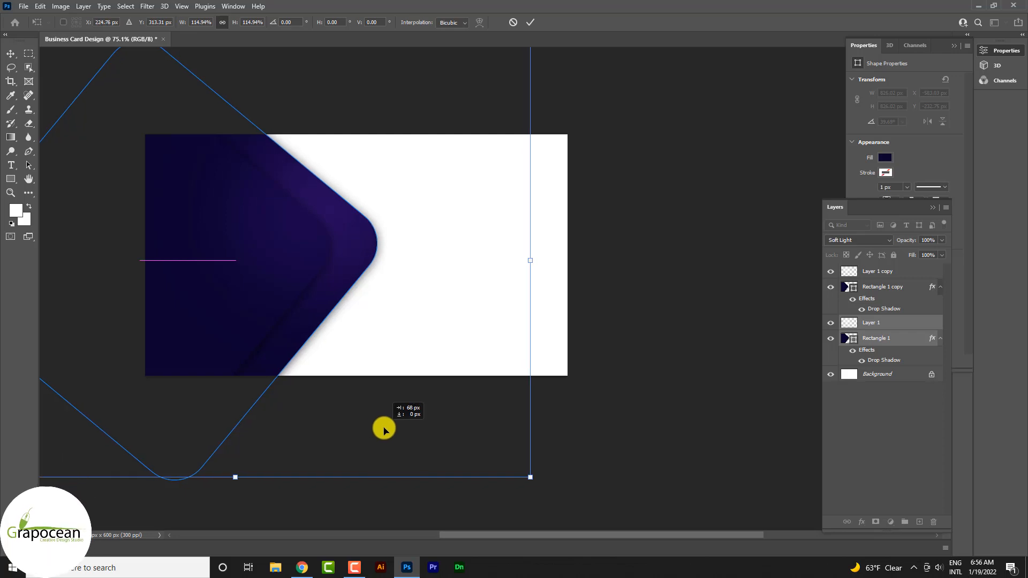
pyautogui.click(531, 19)
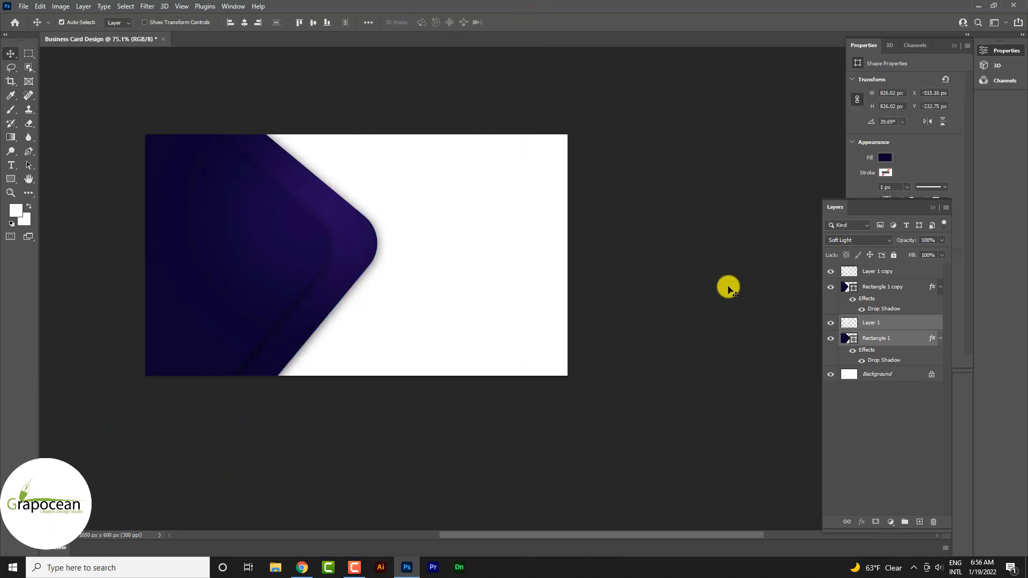
pyautogui.click(832, 324)
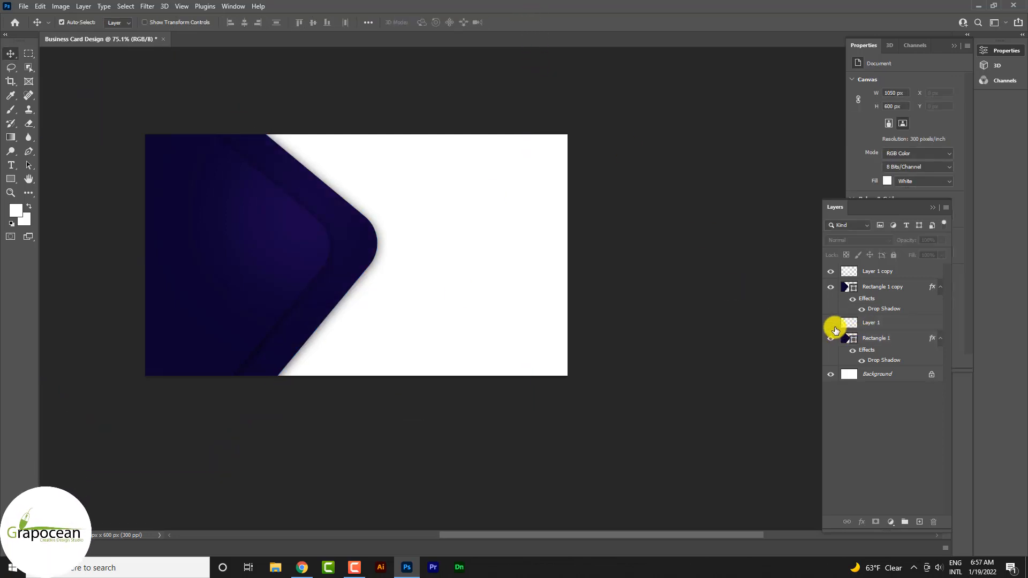
# Step: Delete the lower glow layer and add a fresh empty layer above Rectangle 1
pyautogui.click(870, 324)
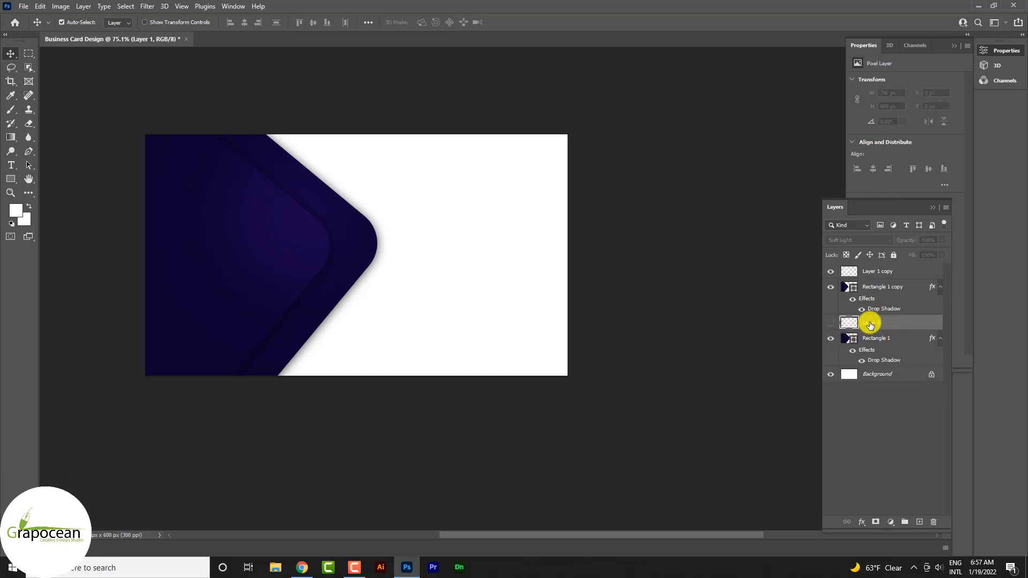
pyautogui.press('Delete')
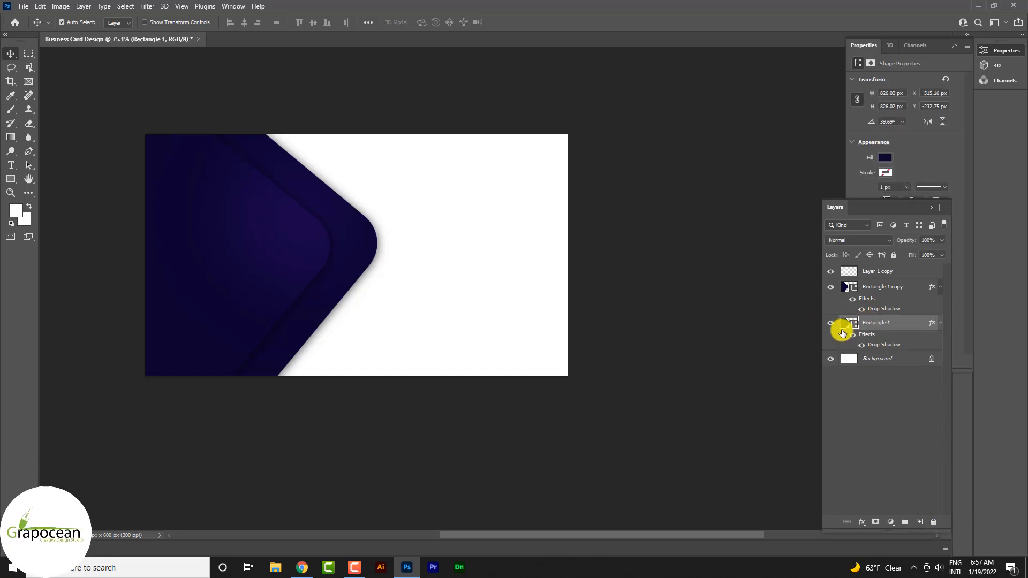
pyautogui.click(919, 522)
pyautogui.click(10, 109)
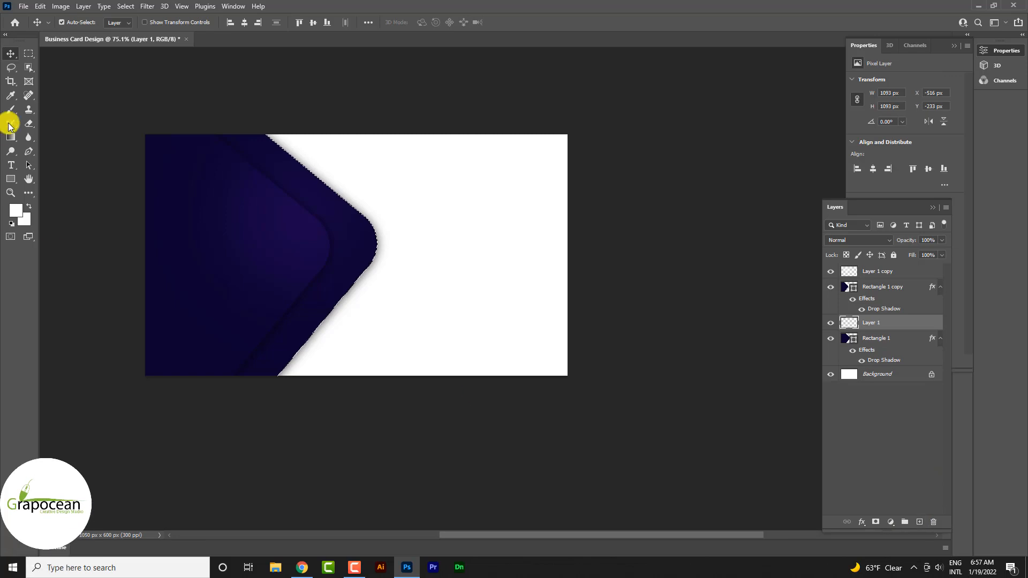
pyautogui.moveTo(405, 218); pyautogui.dragTo(368, 219)
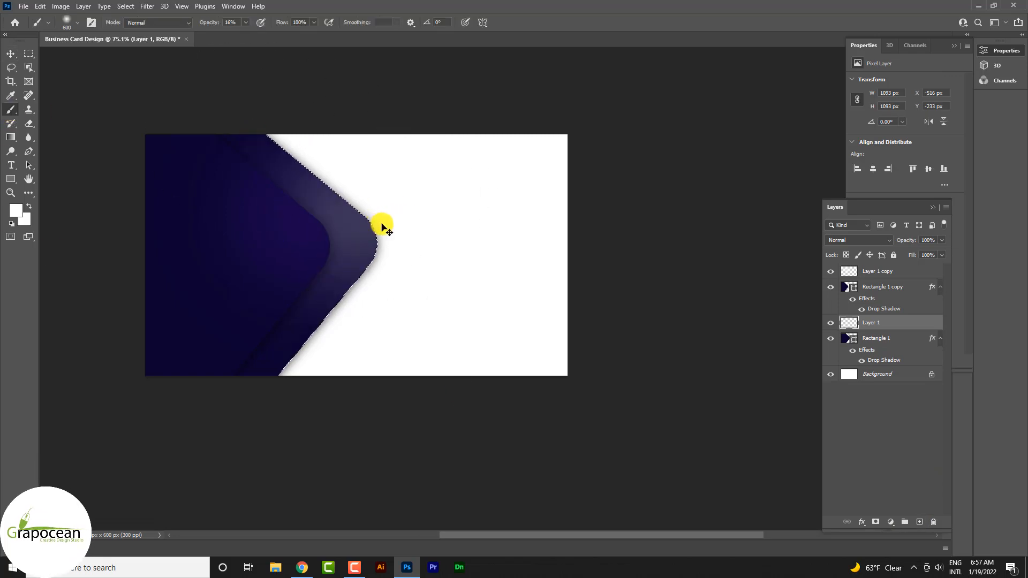
pyautogui.hotkey('ctrl', 'z')
# Step: Paint a soft, low-opacity white haze over the corner and blend the layer as Overlay
pyautogui.moveTo(211, 23); pyautogui.dragTo(284, 25)
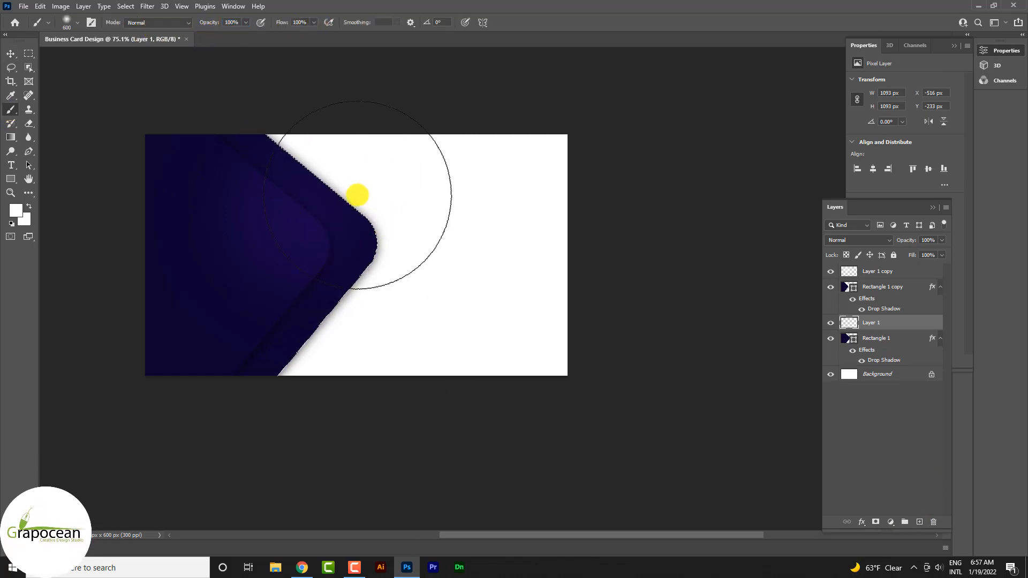
pyautogui.moveTo(357, 195); pyautogui.dragTo(360, 214)
pyautogui.hotkey('ctrl', 'z')
pyautogui.moveTo(188, 23)
pyautogui.mouseDown()
pyautogui.moveTo(207, 23)
pyautogui.moveTo(198, 25)
pyautogui.mouseUp()
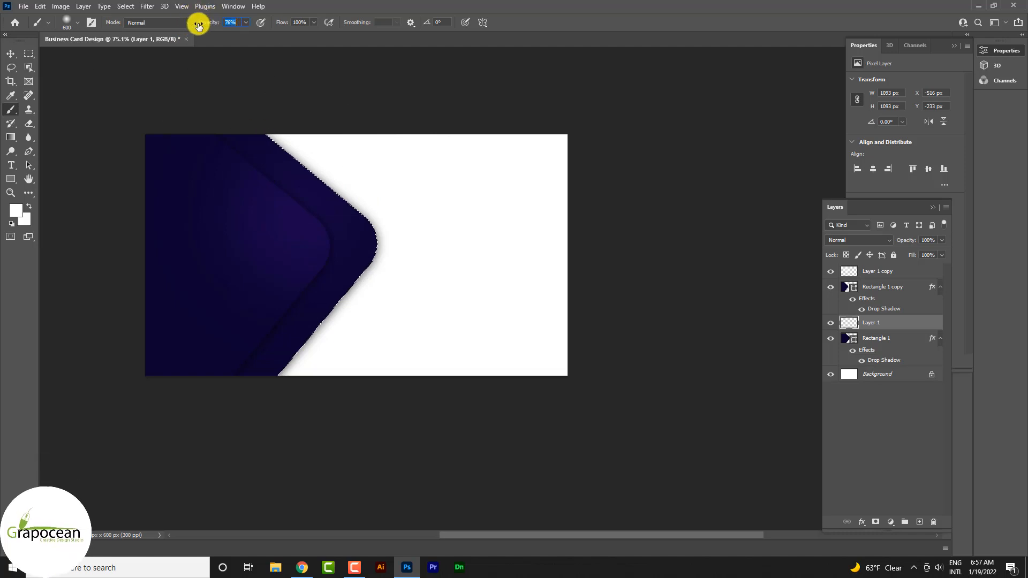
pyautogui.moveTo(326, 187); pyautogui.dragTo(369, 214)
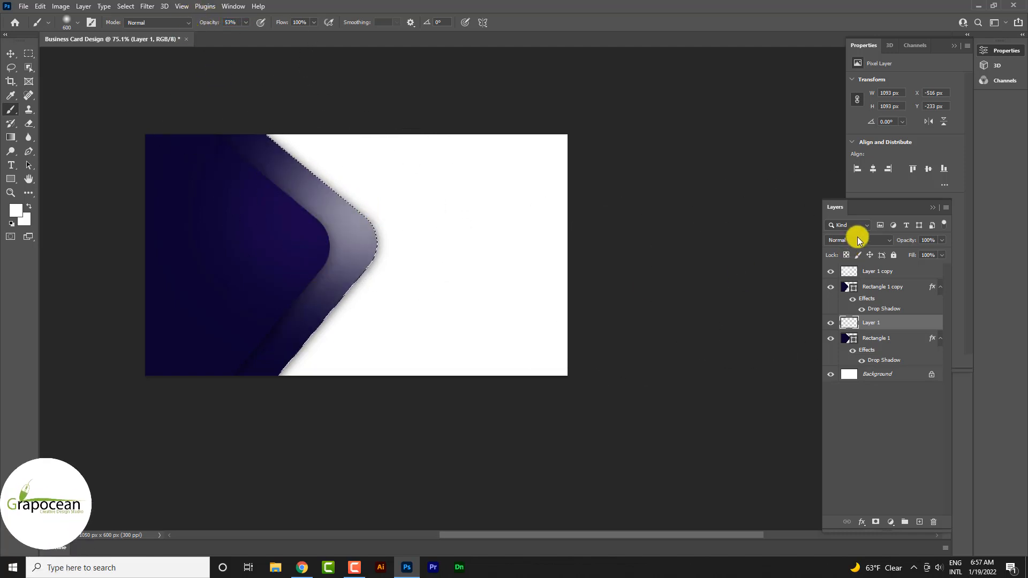
pyautogui.click(857, 240)
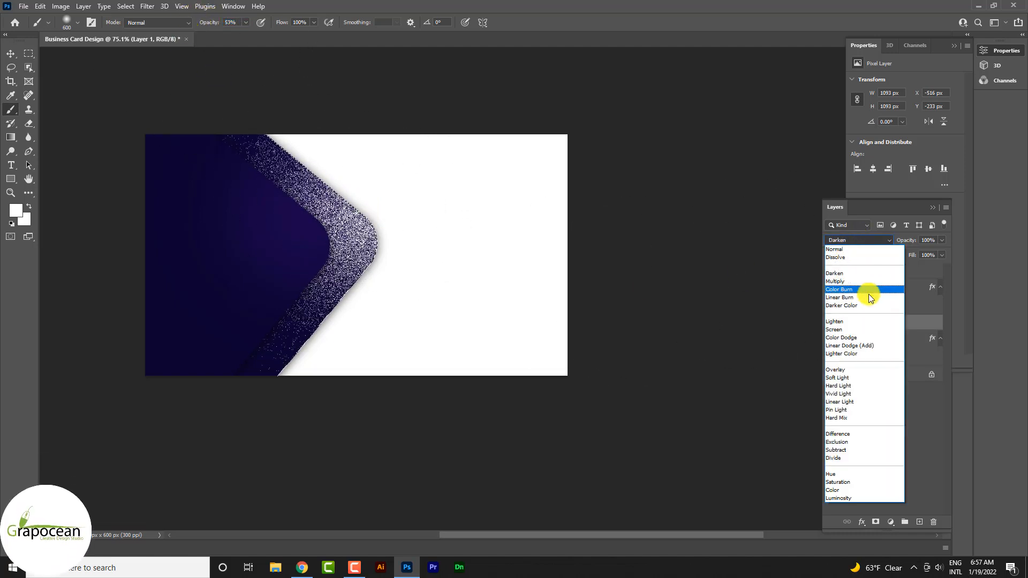
pyautogui.click(868, 369)
pyautogui.click(10, 54)
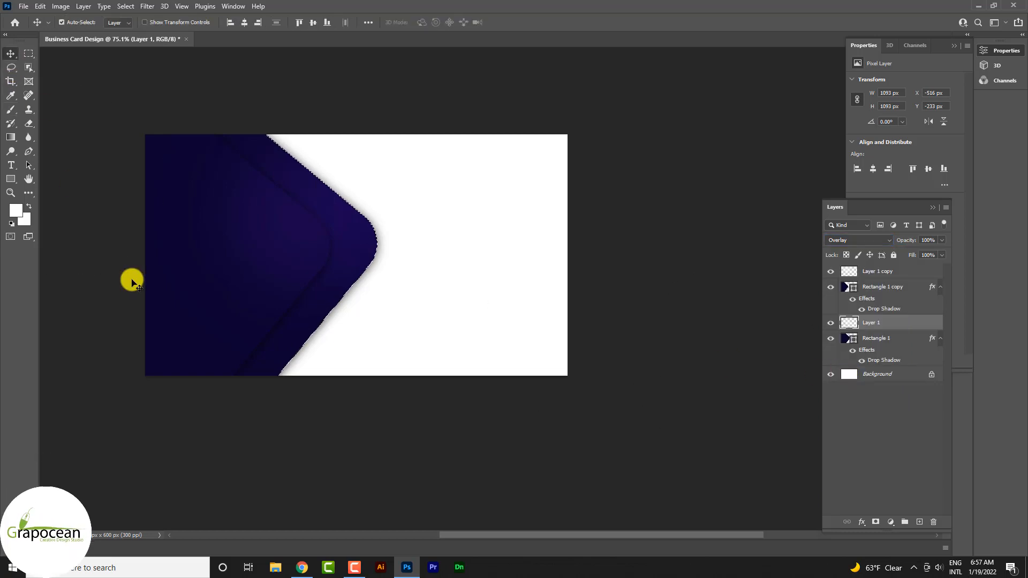
pyautogui.click(130, 280)
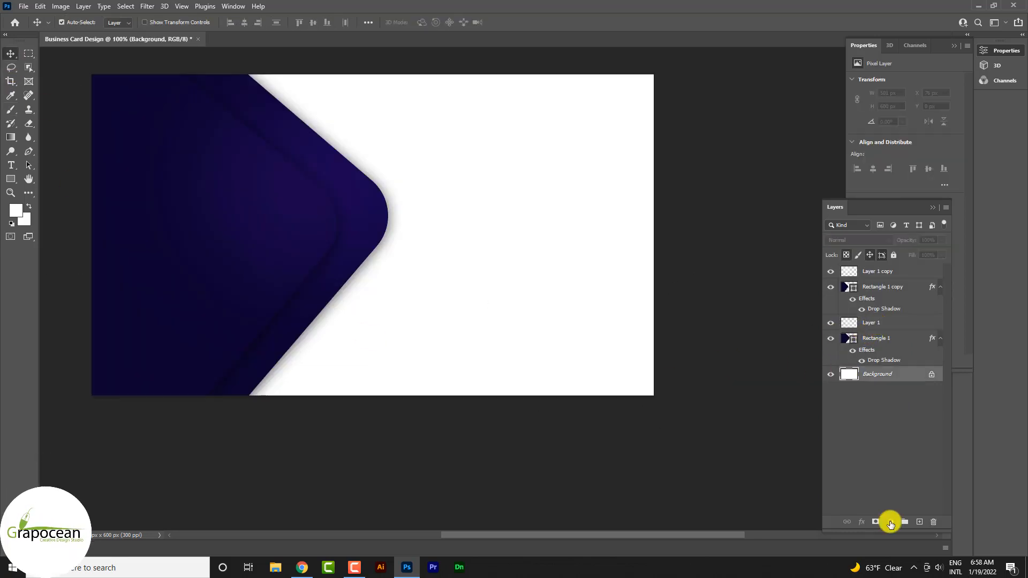
# Step: Add a light blue BFDBF7 solid colour fill layer above the Background
pyautogui.click(891, 521)
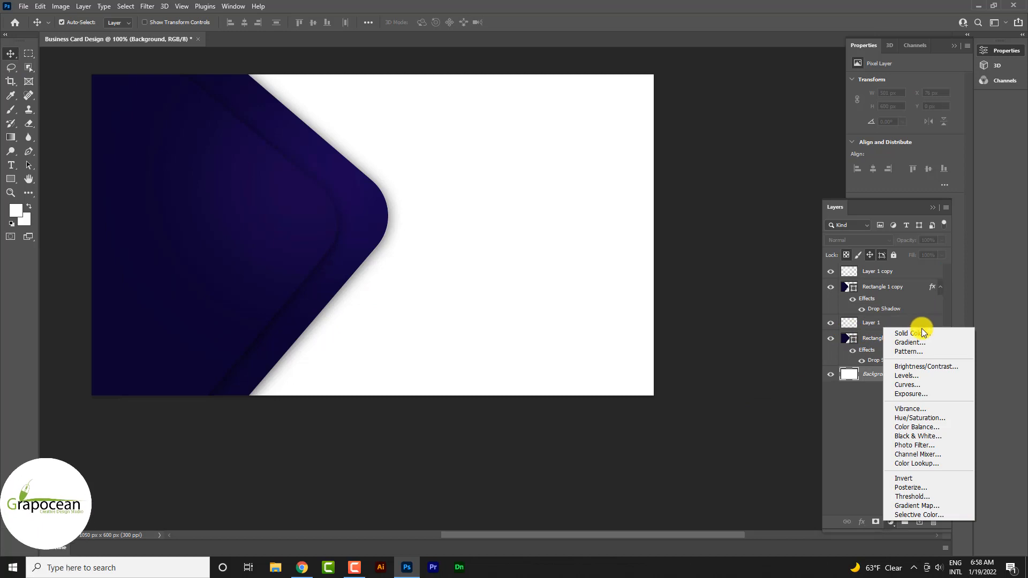
pyautogui.click(922, 332)
pyautogui.write('BFDBF7')
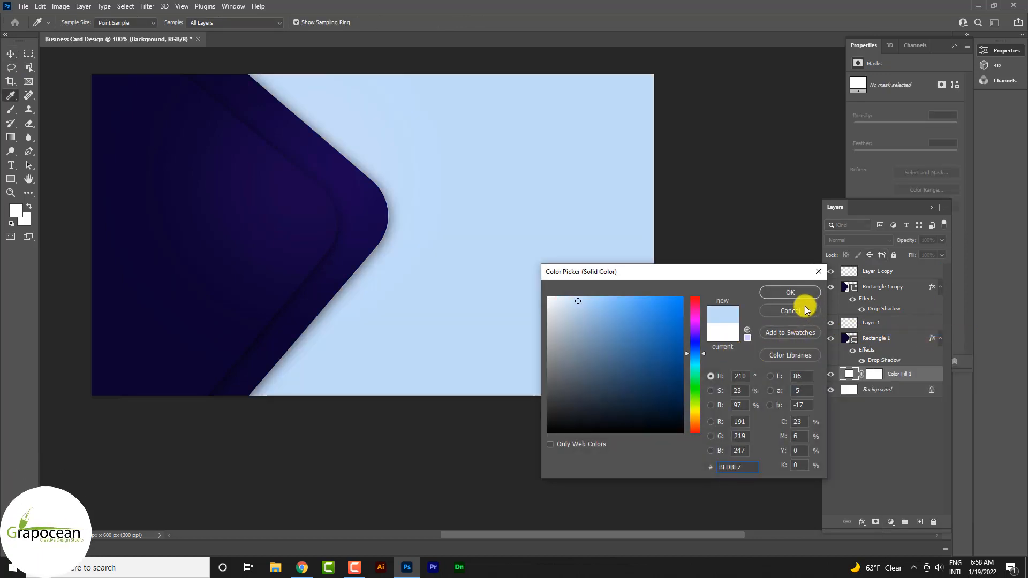
pyautogui.click(791, 293)
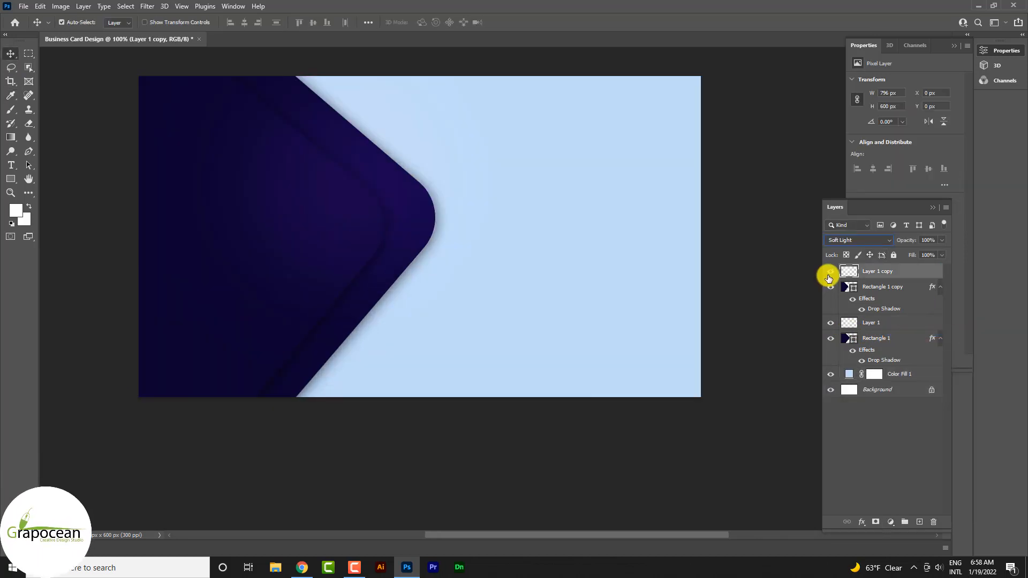
# Step: Clip Layer 1 copy to its shape below and set it to Overlay blending
pyautogui.click(831, 272)
pyautogui.click(831, 271)
pyautogui.rightClick(903, 273)
pyautogui.click(816, 309)
pyautogui.click(849, 240)
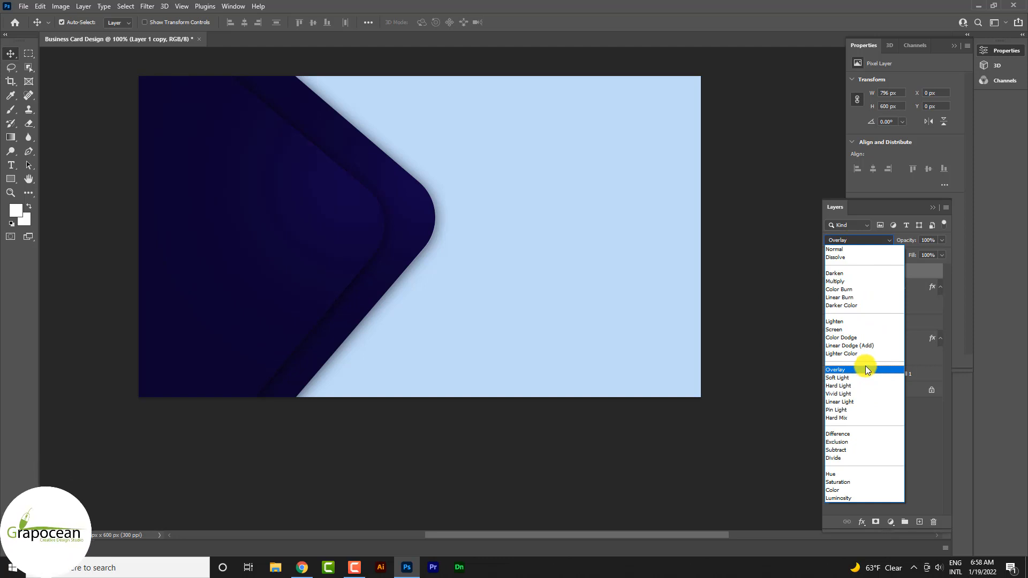
pyautogui.click(867, 370)
# Step: Clip Layer 1 to Rectangle 1 with Alt+Ctrl+G, then select Layer 1 copy and Rectangle 1 copy
pyautogui.click(885, 326)
pyautogui.hotkey('ctrl', 'alt', 'g')
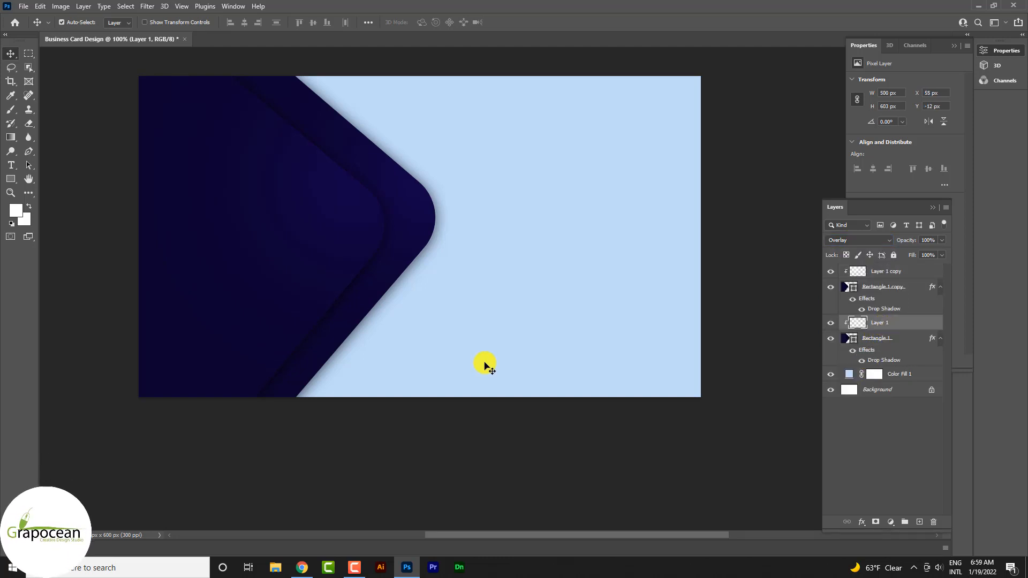
pyautogui.click(332, 234)
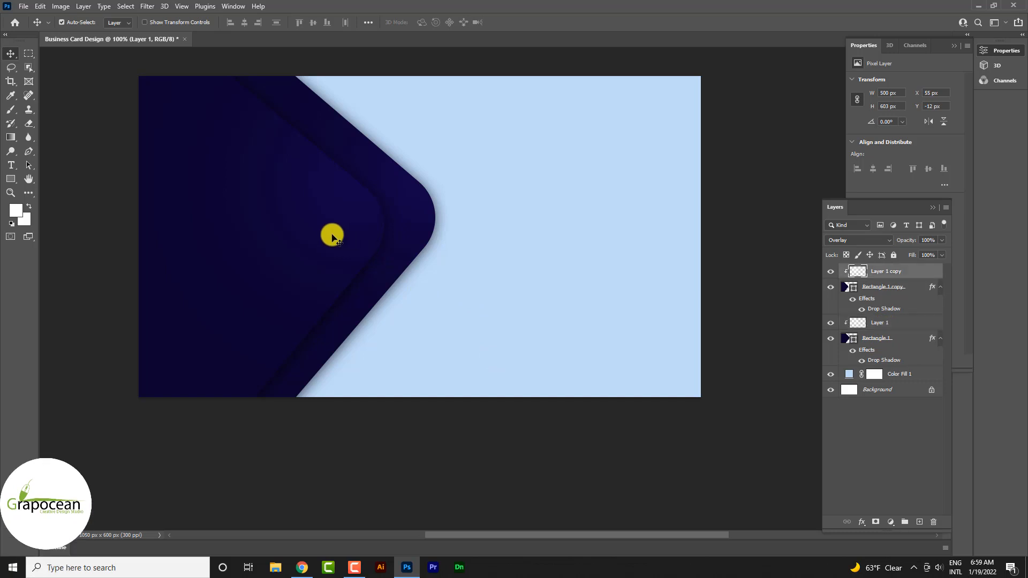
pyautogui.keyDown('shift'); pyautogui.click(880, 295); pyautogui.keyUp('shift')
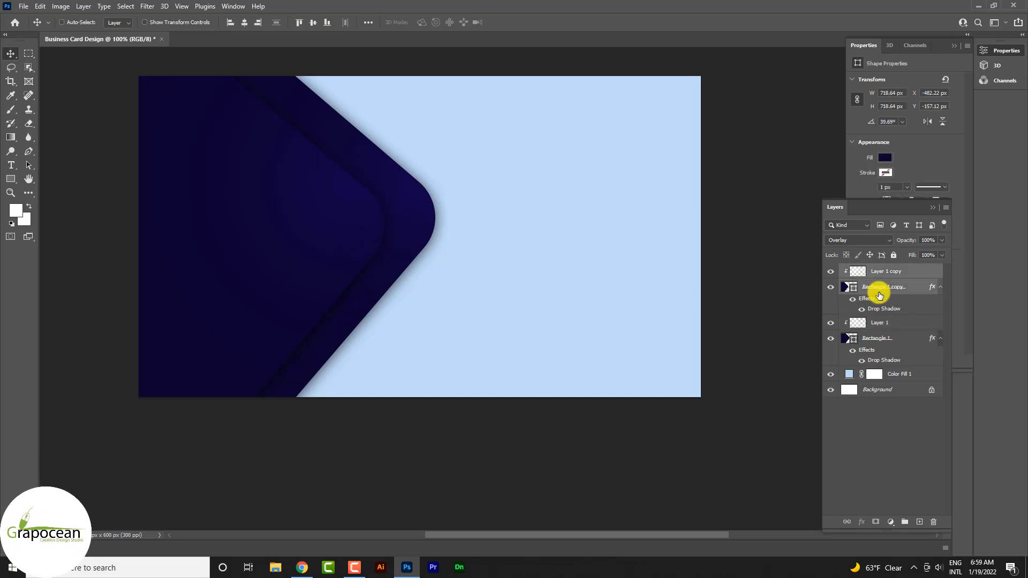
# Step: Duplicate the selected texture and shape pair, then shrink and rotate the new copy
pyautogui.hotkey('ctrl', 'j')
pyautogui.hotkey('ctrl', 't')
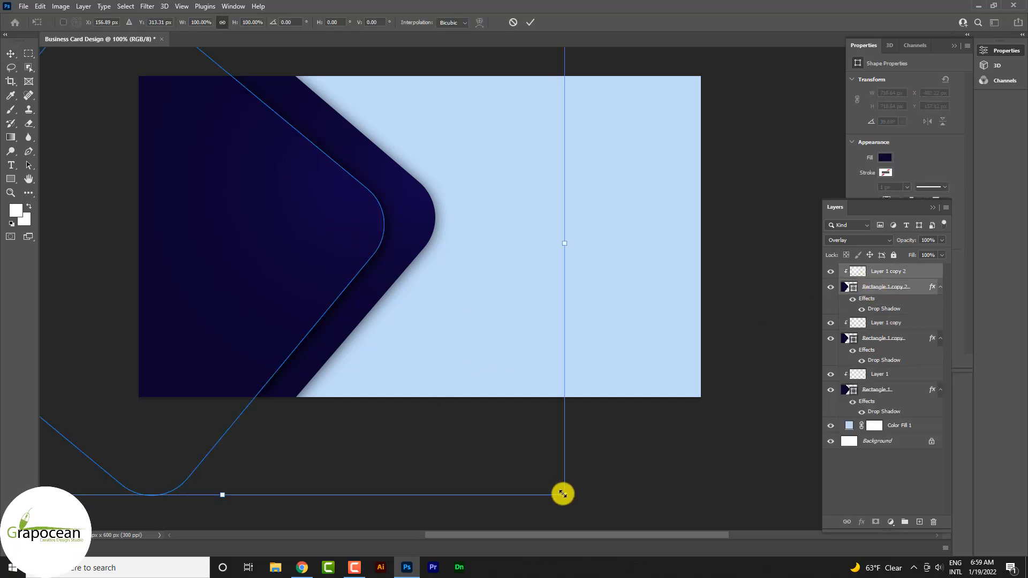
pyautogui.moveTo(562, 494); pyautogui.dragTo(539, 363)
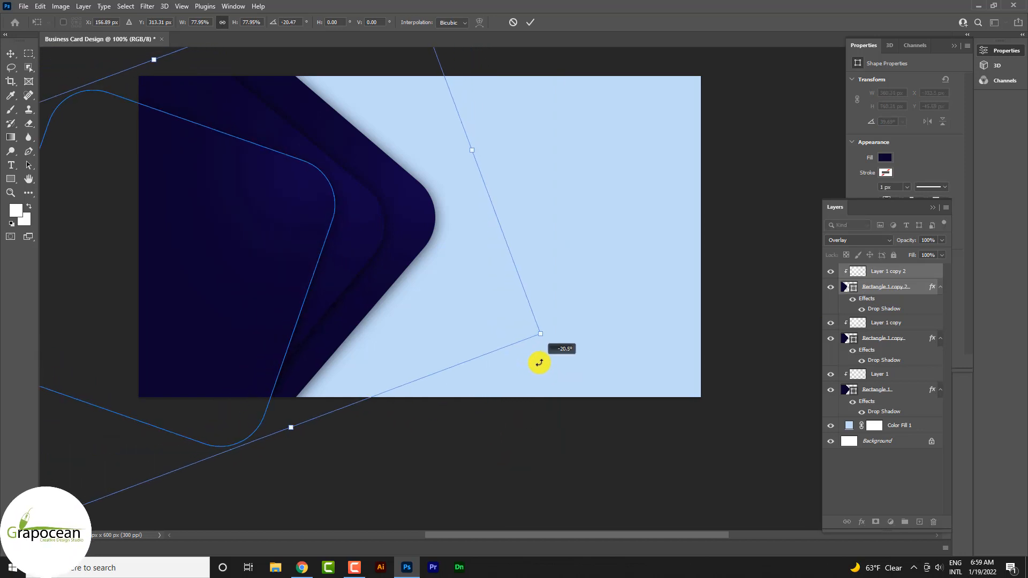
pyautogui.click(530, 22)
# Step: Rotate the middle shape copy about 12° and nudge it slightly right and down
pyautogui.scroll(-2, 626, 451)
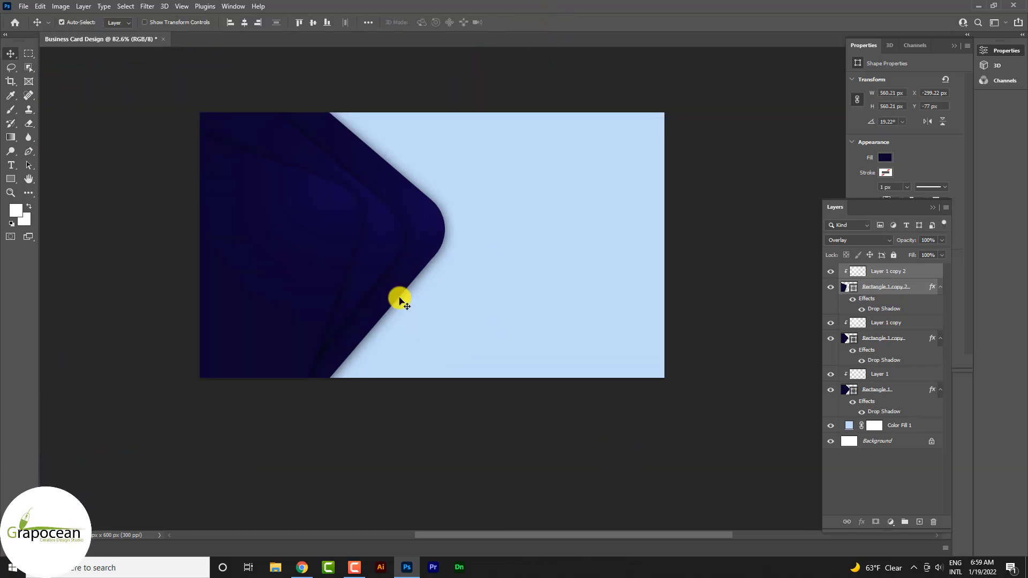
pyautogui.keyDown('ctrl'); pyautogui.click(408, 252); pyautogui.keyUp('ctrl')
pyautogui.keyDown('ctrl'); pyautogui.click(893, 340); pyautogui.keyUp('ctrl')
pyautogui.hotkey('ctrl', 't')
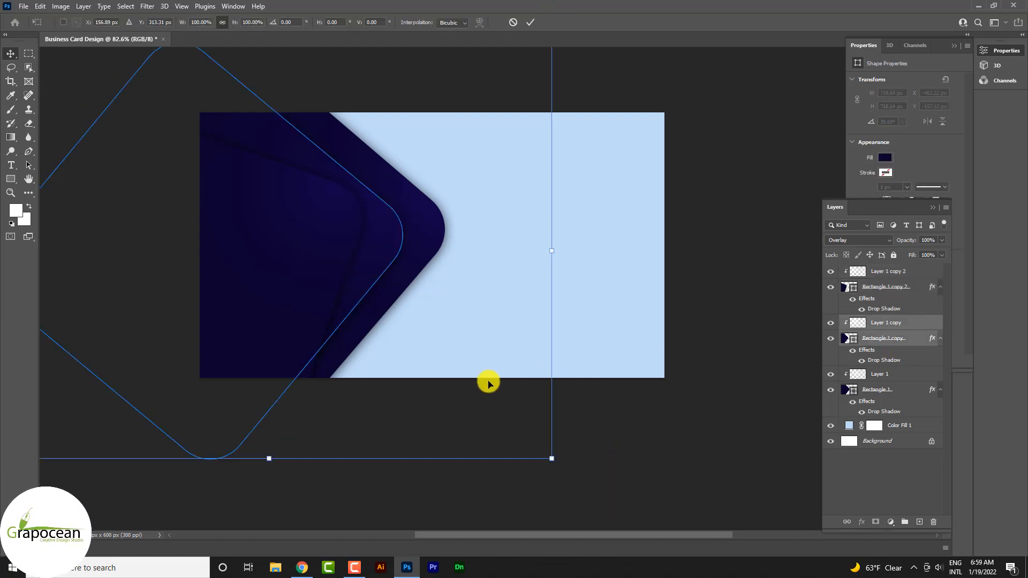
pyautogui.moveTo(559, 484); pyautogui.dragTo(580, 413)
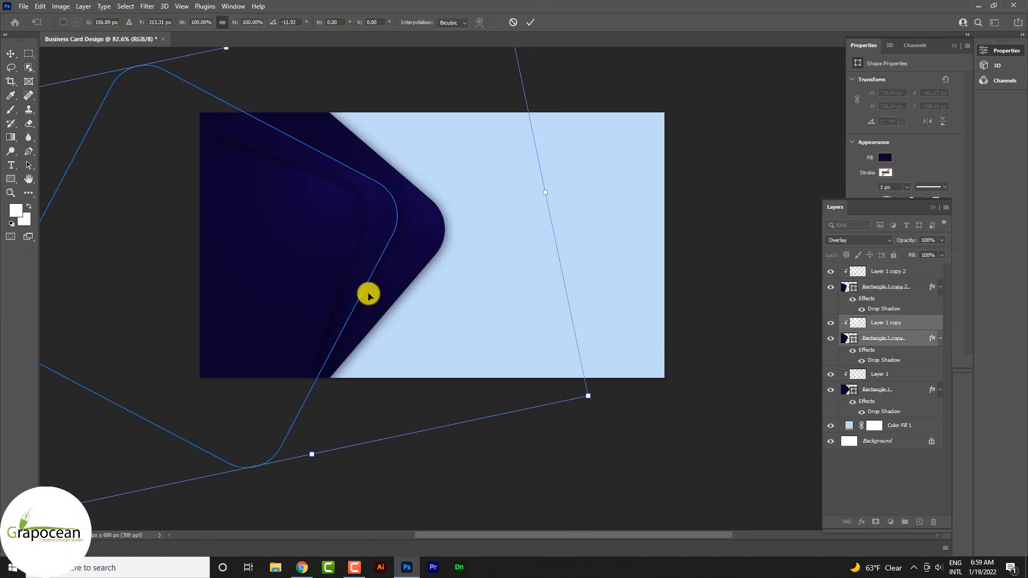
pyautogui.moveTo(363, 247); pyautogui.dragTo(367, 249)
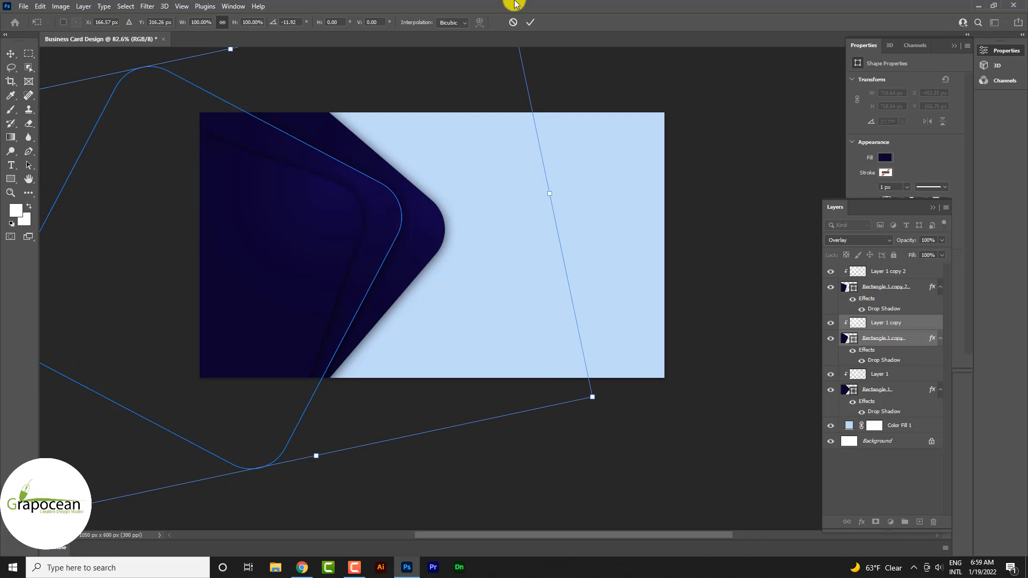
pyautogui.click(527, 22)
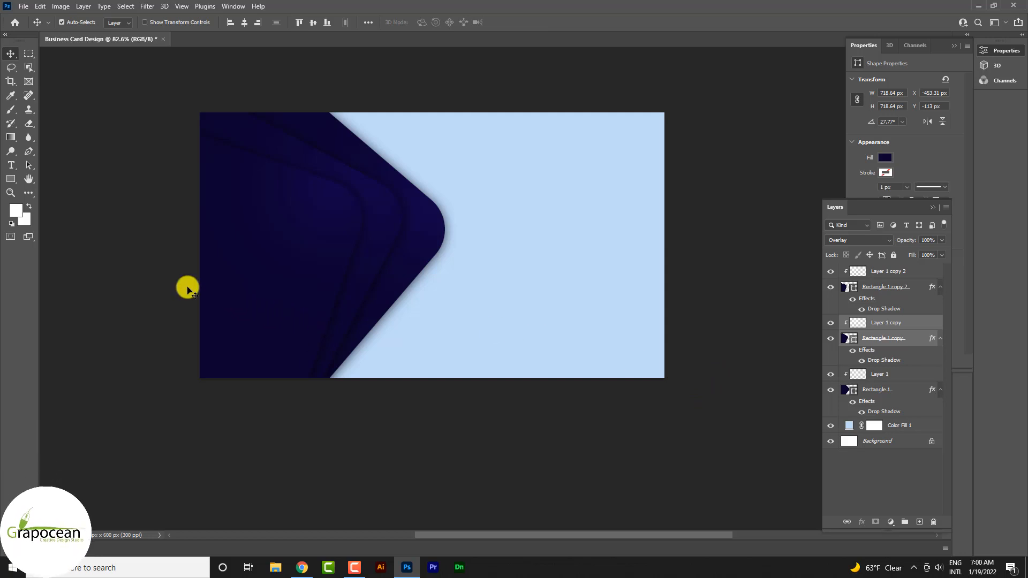
pyautogui.click(30, 153)
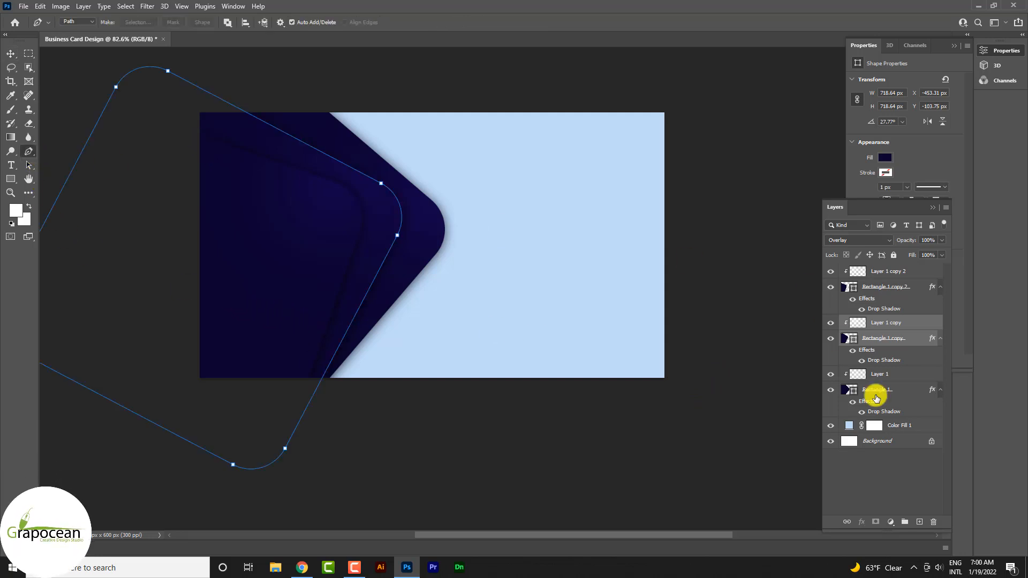
# Step: Set the Pen tool to Shape mode with no fill and a red ff331f stroke
pyautogui.click(920, 521)
pyautogui.click(197, 132)
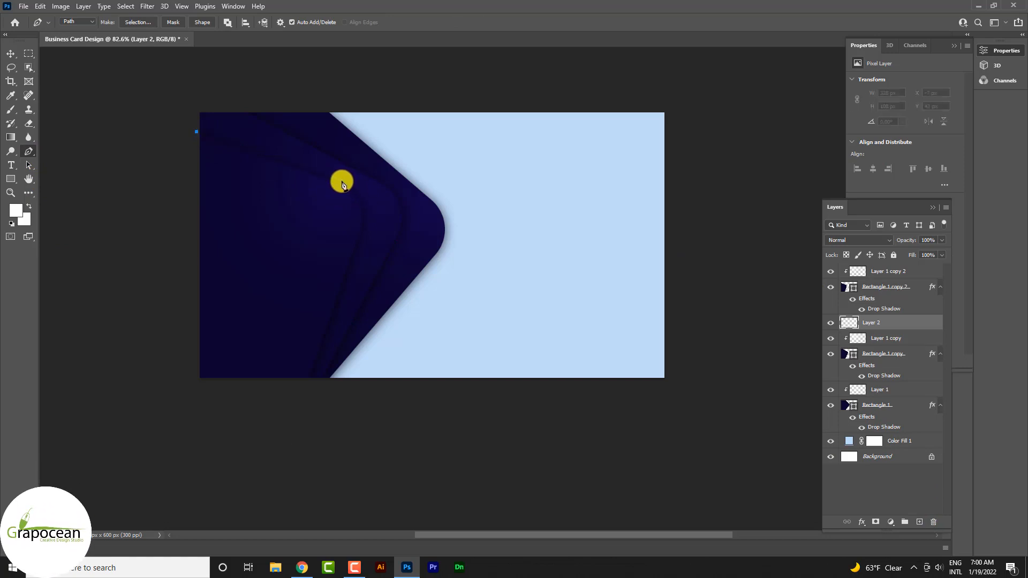
pyautogui.click(79, 30)
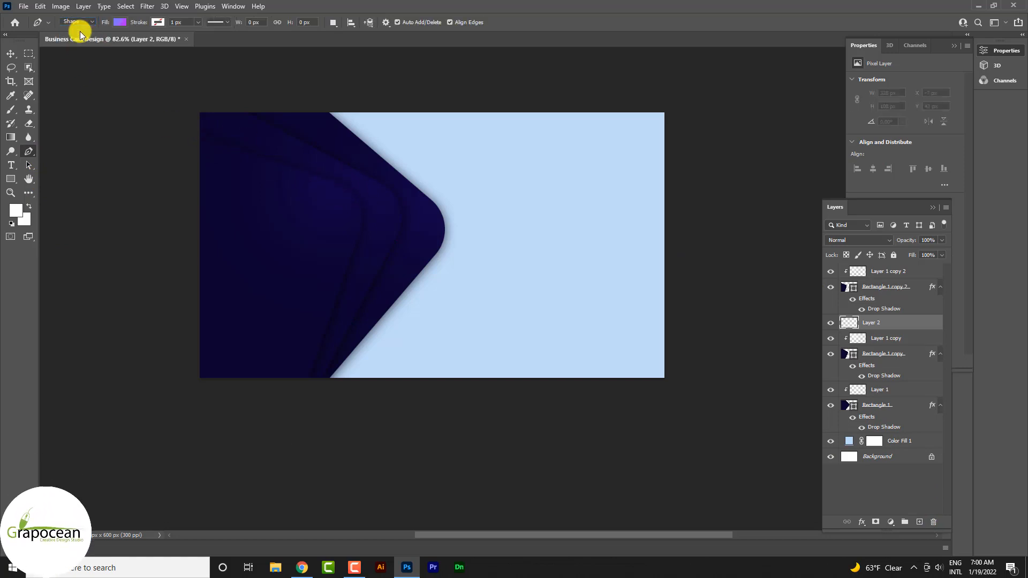
pyautogui.click(117, 22)
pyautogui.click(60, 42)
pyautogui.click(157, 22)
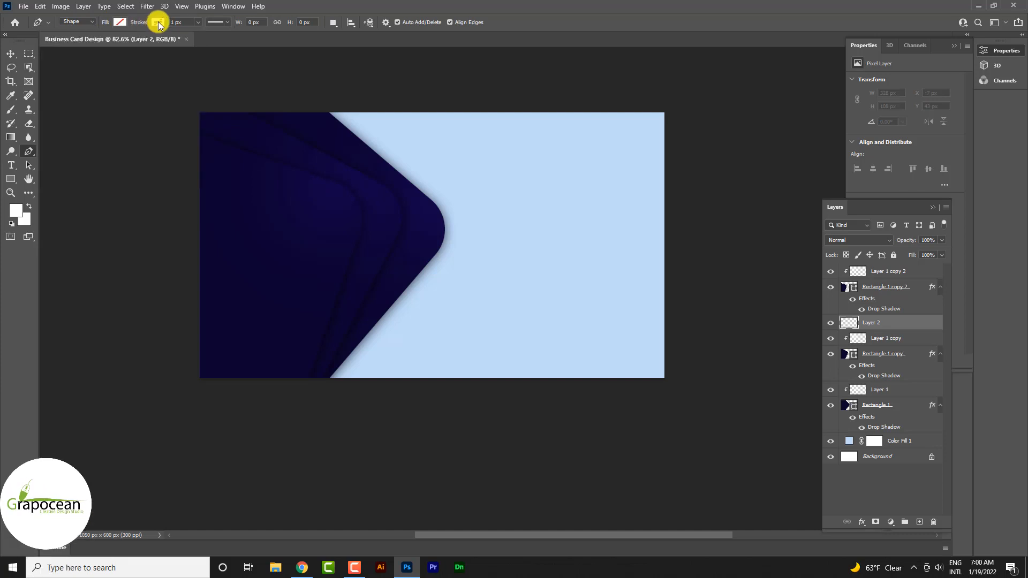
pyautogui.click(227, 41)
pyautogui.write('ff331f')
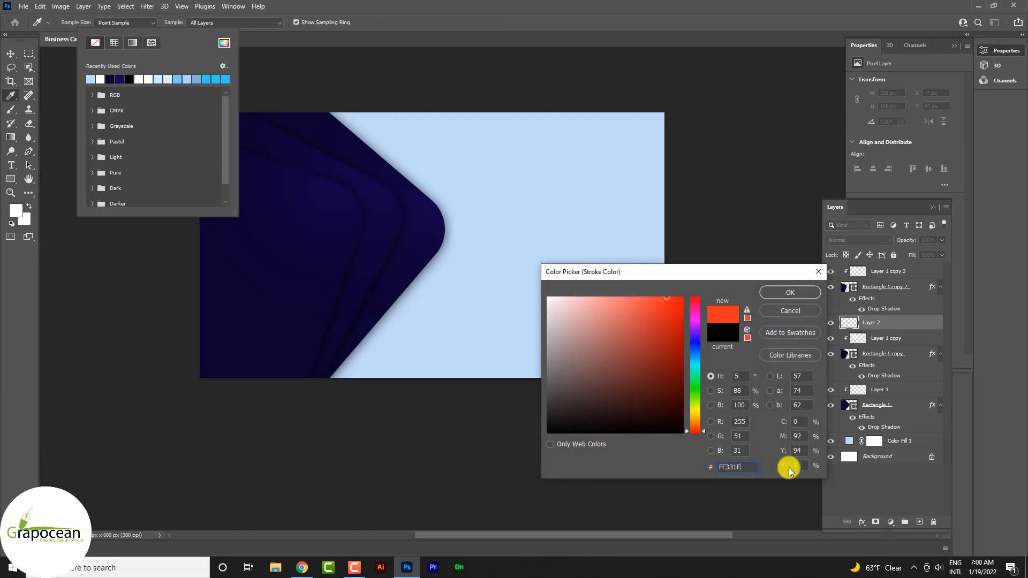
pyautogui.click(795, 291)
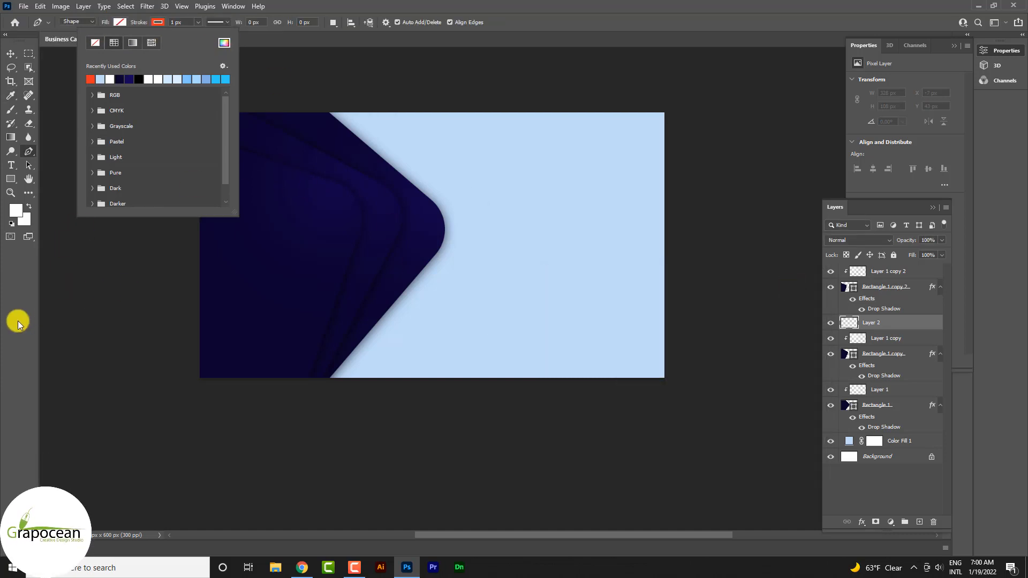
pyautogui.click(70, 296)
# Step: Draw a curve from the card's top-left edge bending to the bottom edge, with the stroke thickened to about 23.79 px
pyautogui.click(198, 127)
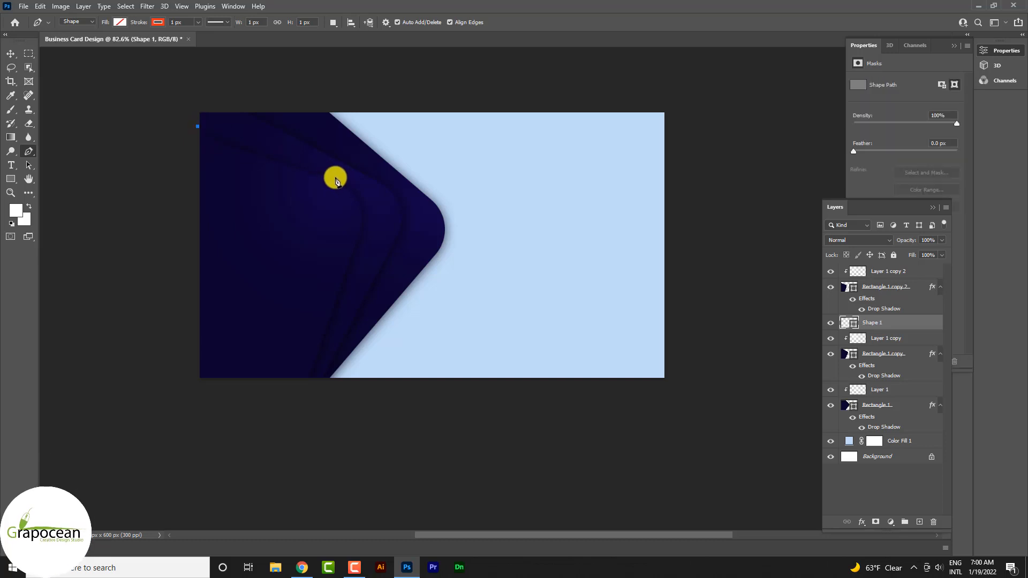
pyautogui.moveTo(362, 243); pyautogui.dragTo(342, 293)
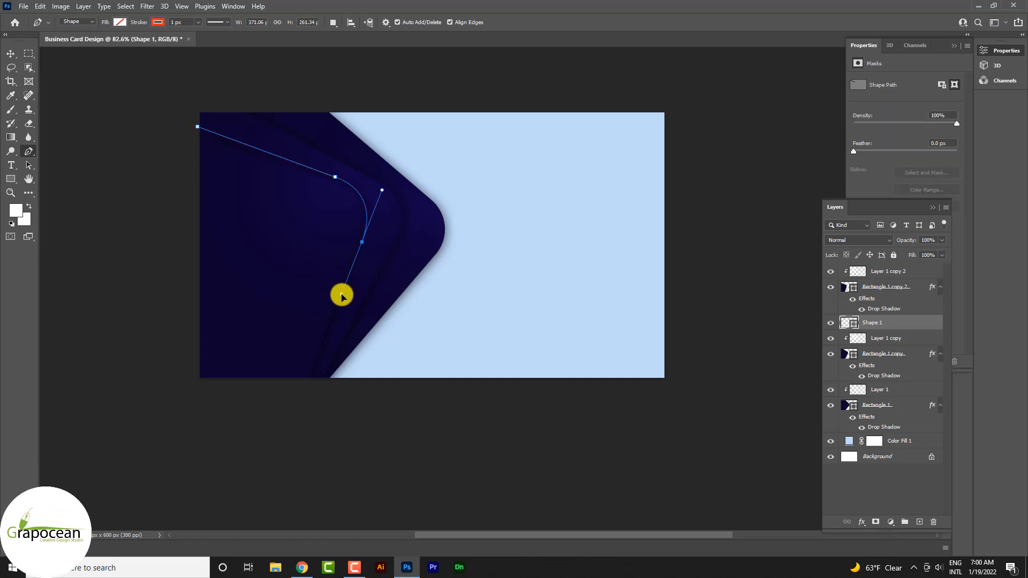
pyautogui.click(313, 383)
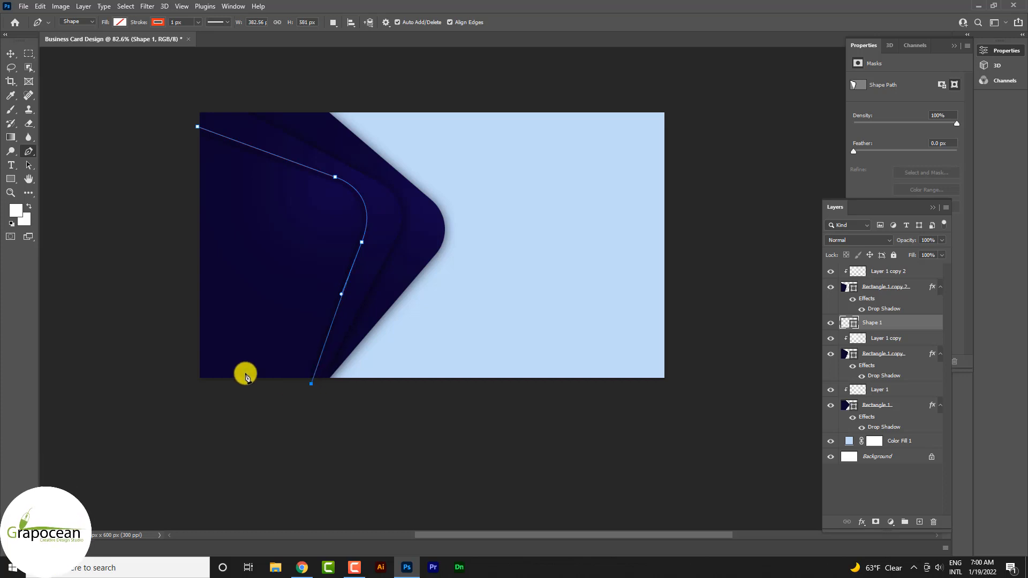
pyautogui.moveTo(199, 40)
pyautogui.mouseDown()
pyautogui.moveTo(220, 34)
pyautogui.moveTo(202, 35)
pyautogui.mouseUp()
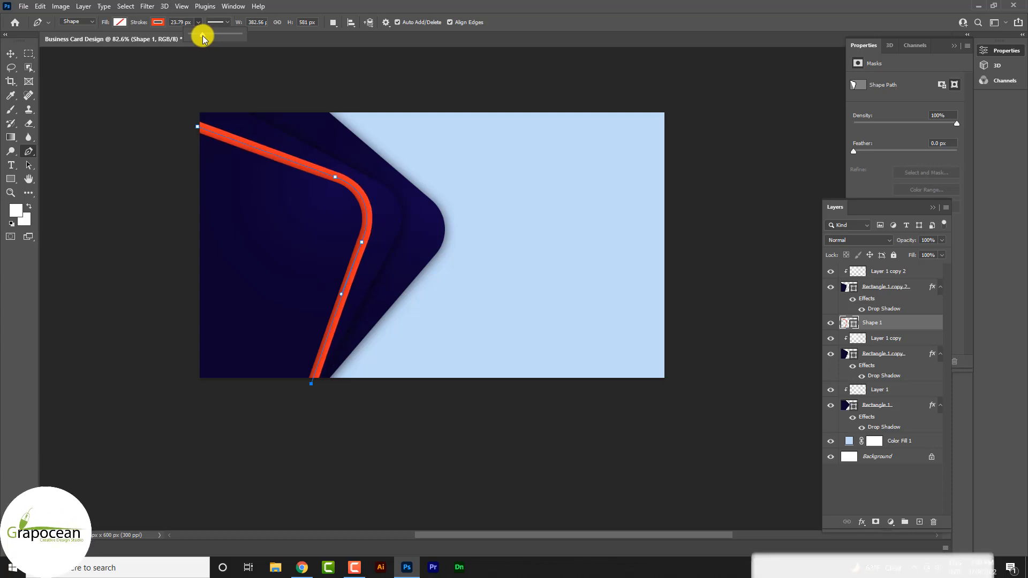
pyautogui.press('v')
pyautogui.click(113, 229)
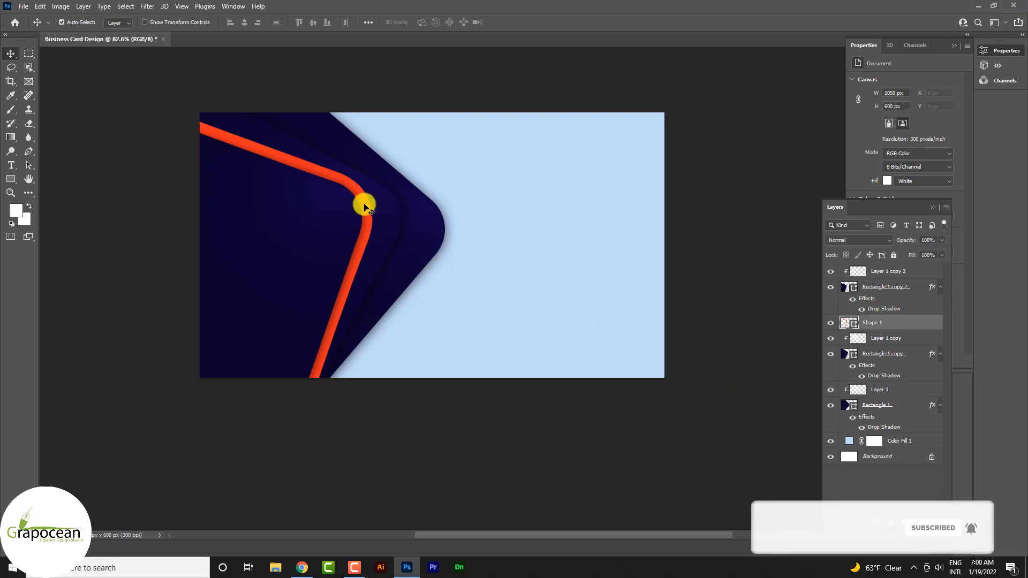
# Step: Give Shape 1 a Bevel & Emboss style with increased depth
pyautogui.rightClick(918, 323)
pyautogui.click(830, 105)
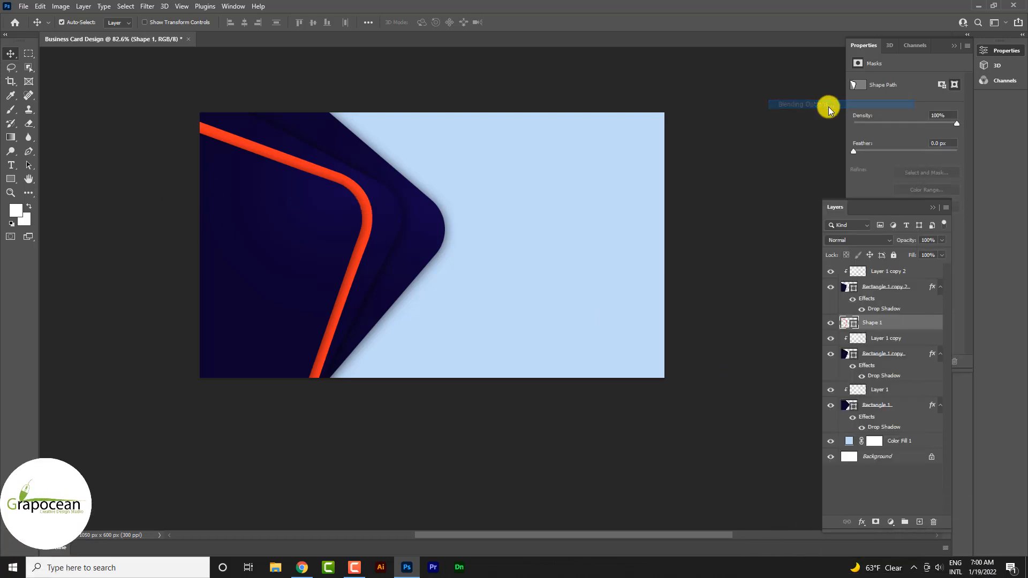
pyautogui.click(444, 347)
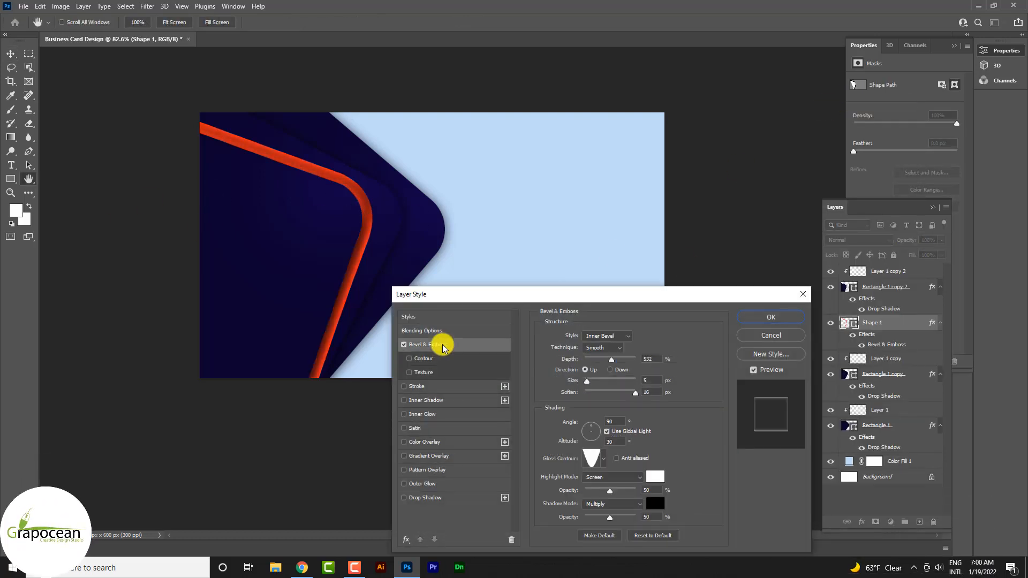
pyautogui.moveTo(610, 360); pyautogui.dragTo(587, 388)
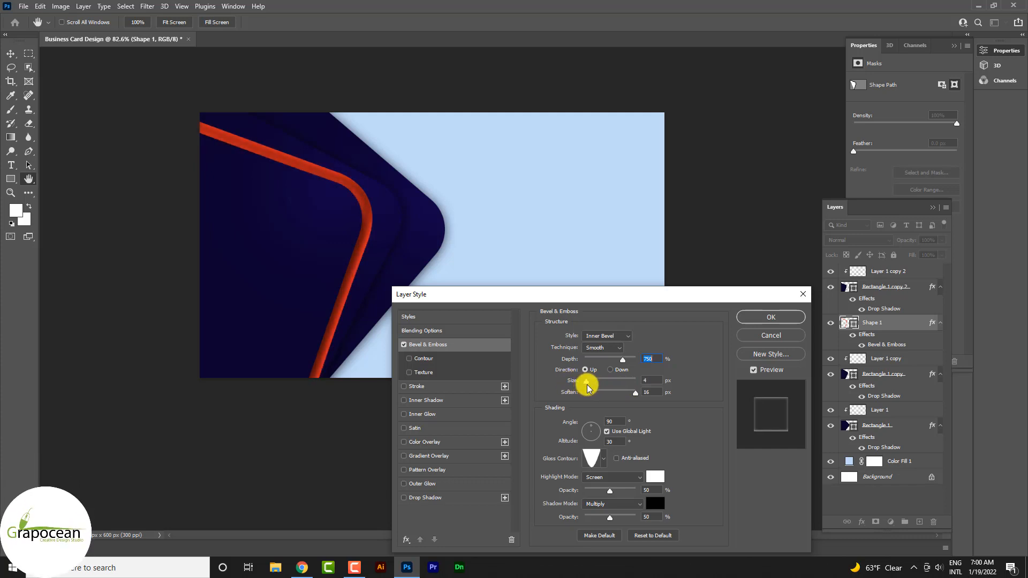
pyautogui.click(774, 317)
# Step: Move Shape 1 to the top of the layer stack and nudge the red curve slightly
pyautogui.press('v')
pyautogui.moveTo(867, 324); pyautogui.dragTo(895, 267)
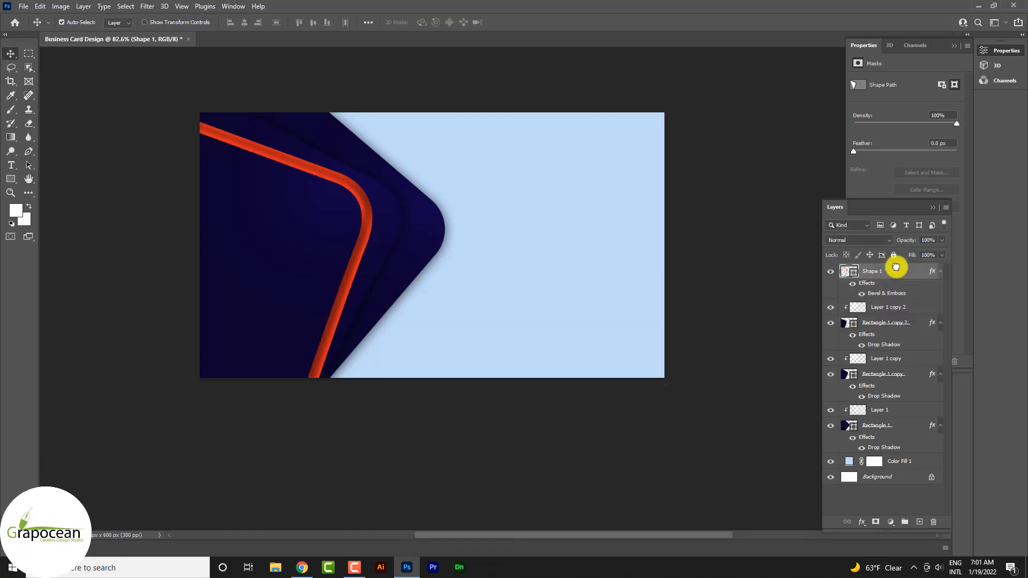
pyautogui.click(496, 482)
pyautogui.moveTo(371, 222)
pyautogui.mouseDown()
pyautogui.moveTo(389, 220)
pyautogui.moveTo(377, 216)
pyautogui.mouseUp()
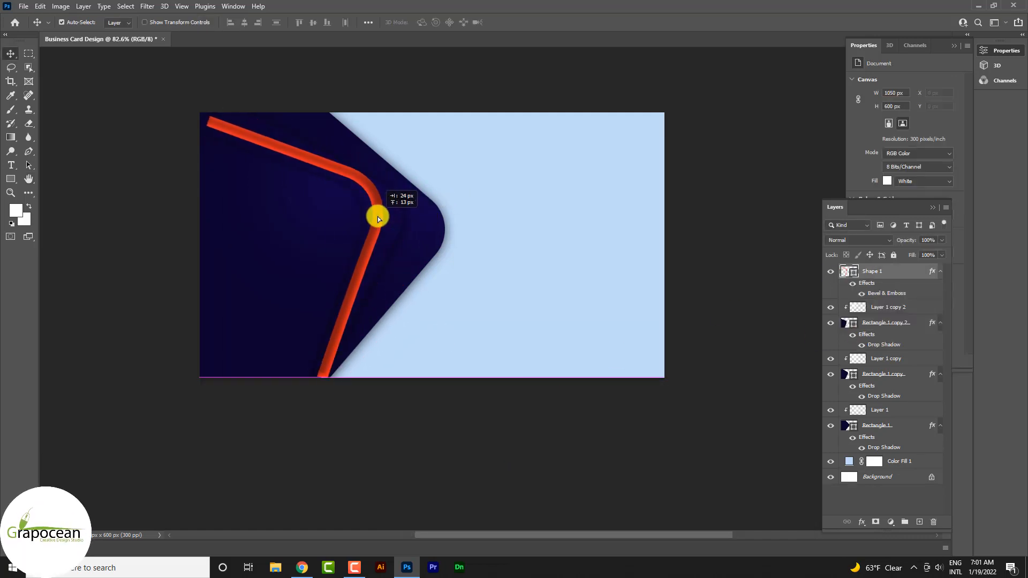
# Step: Enlarge the red curve slightly with Free Transform and make its stroke thinner
pyautogui.hotkey('ctrl', 't')
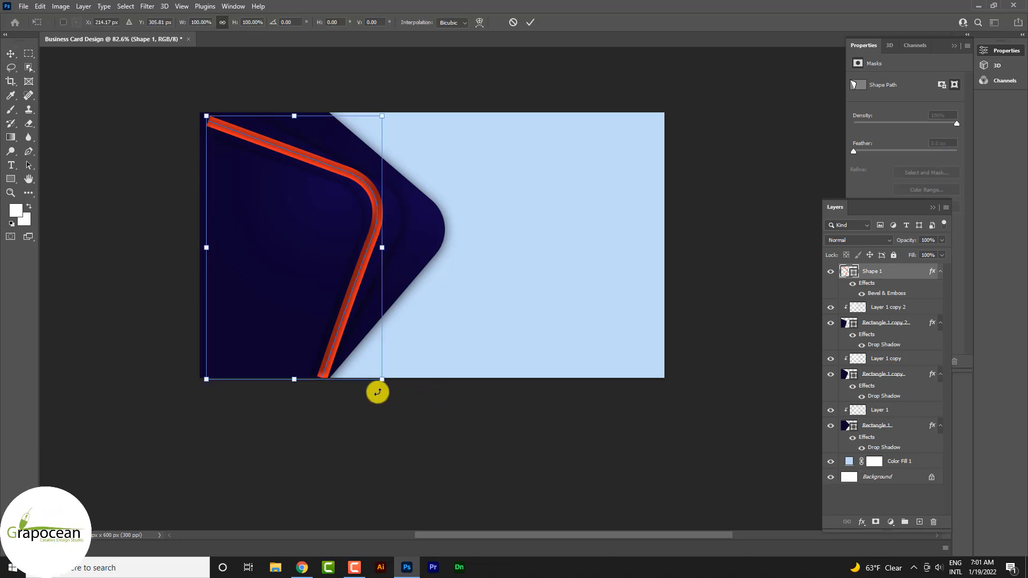
pyautogui.moveTo(382, 385); pyautogui.dragTo(392, 391)
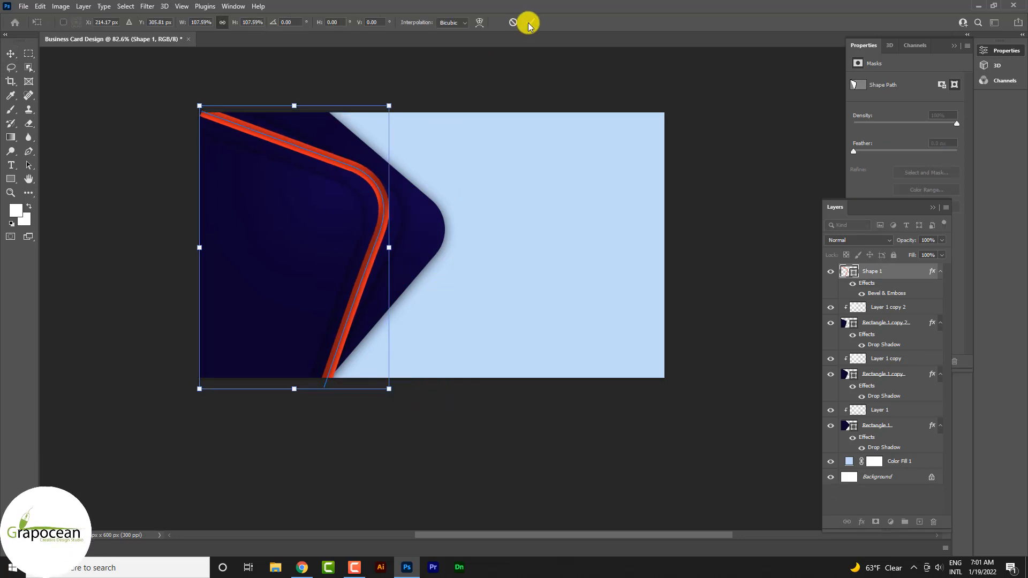
pyautogui.click(530, 22)
pyautogui.click(15, 179)
pyautogui.moveTo(198, 22); pyautogui.dragTo(196, 35)
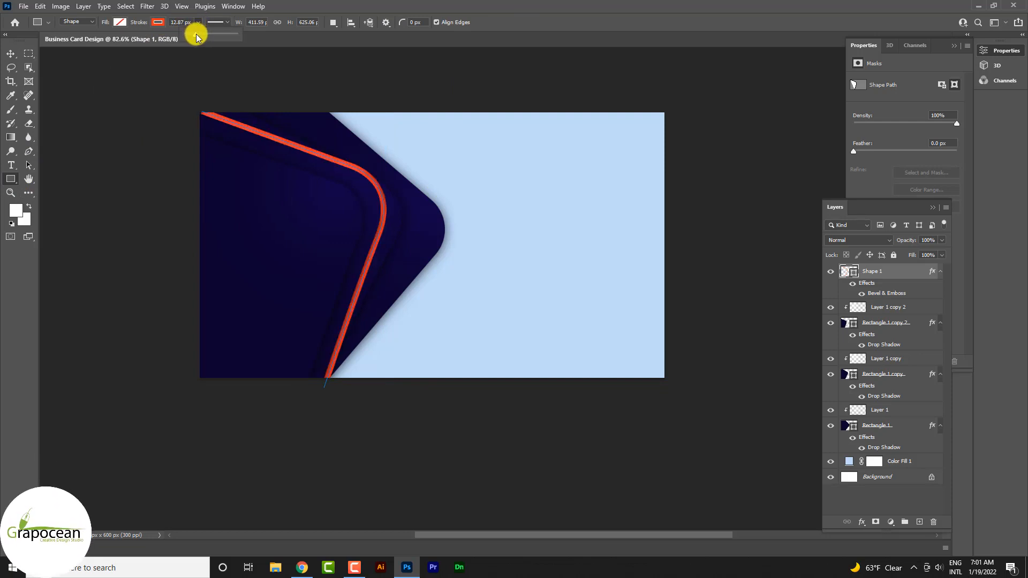
# Step: Drag the red curve along the navy shape's rounded corner, then deselect it
pyautogui.click(10, 54)
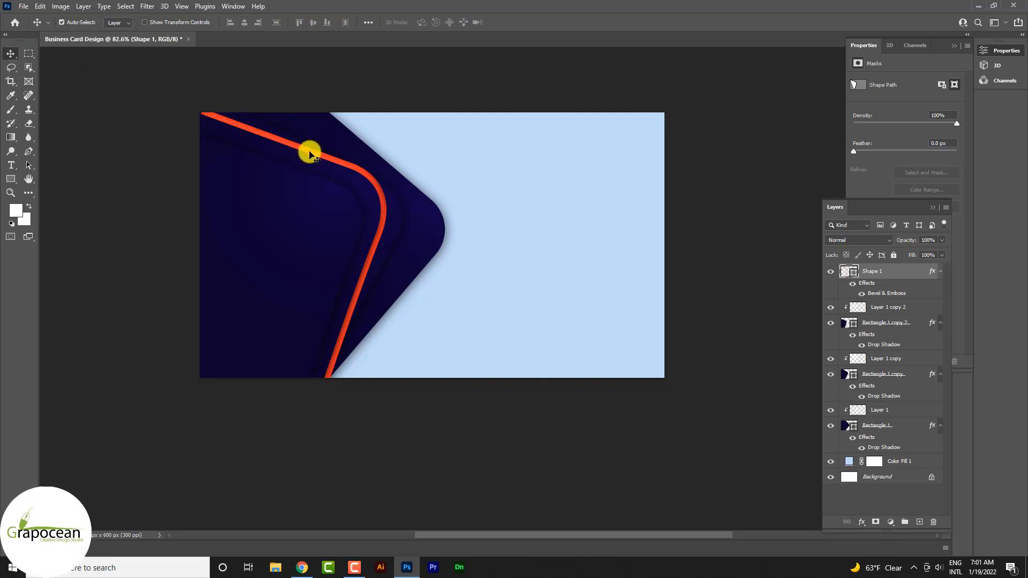
pyautogui.moveTo(311, 153)
pyautogui.mouseDown()
pyautogui.moveTo(298, 156)
pyautogui.moveTo(313, 167)
pyautogui.moveTo(300, 160)
pyautogui.mouseUp()
pyautogui.click(480, 438)
pyautogui.hotkey('ctrl', '-')
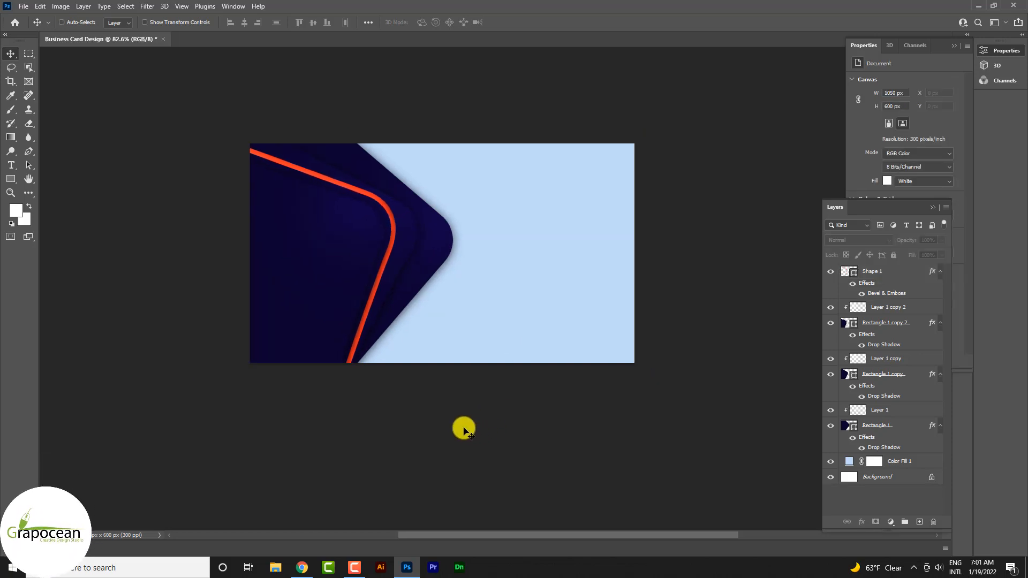
pyautogui.scroll(-3, 464, 428)
pyautogui.scroll(6, 445, 287)
# Step: Shift the red curve closer to the corner and nudge it into its final place
pyautogui.keyDown('ctrl'); pyautogui.click(405, 213); pyautogui.keyUp('ctrl')
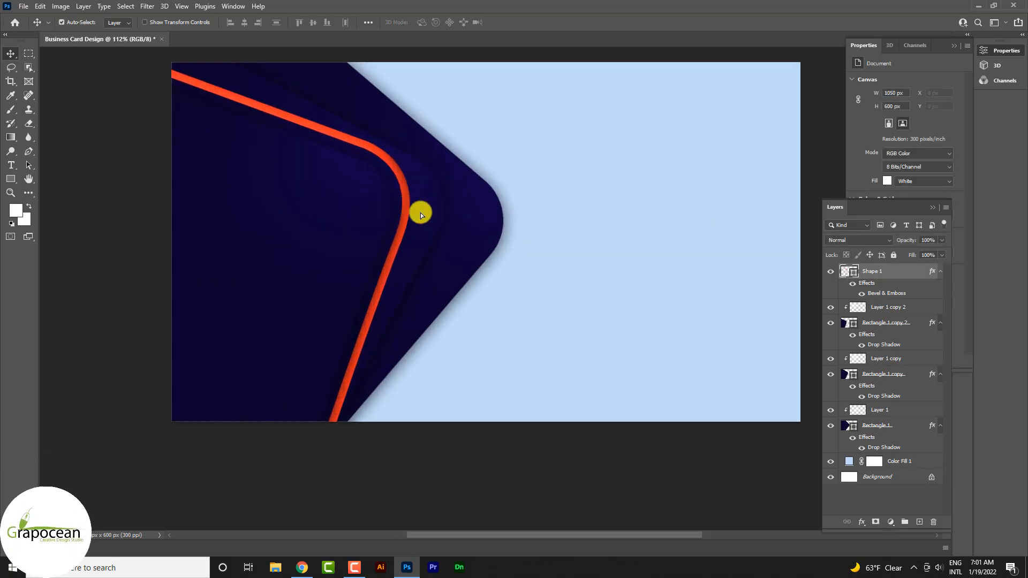
pyautogui.moveTo(420, 214)
pyautogui.mouseDown()
pyautogui.moveTo(500, 195)
pyautogui.moveTo(314, 239)
pyautogui.moveTo(356, 249)
pyautogui.mouseUp()
pyautogui.scroll(-3, 641, 348)
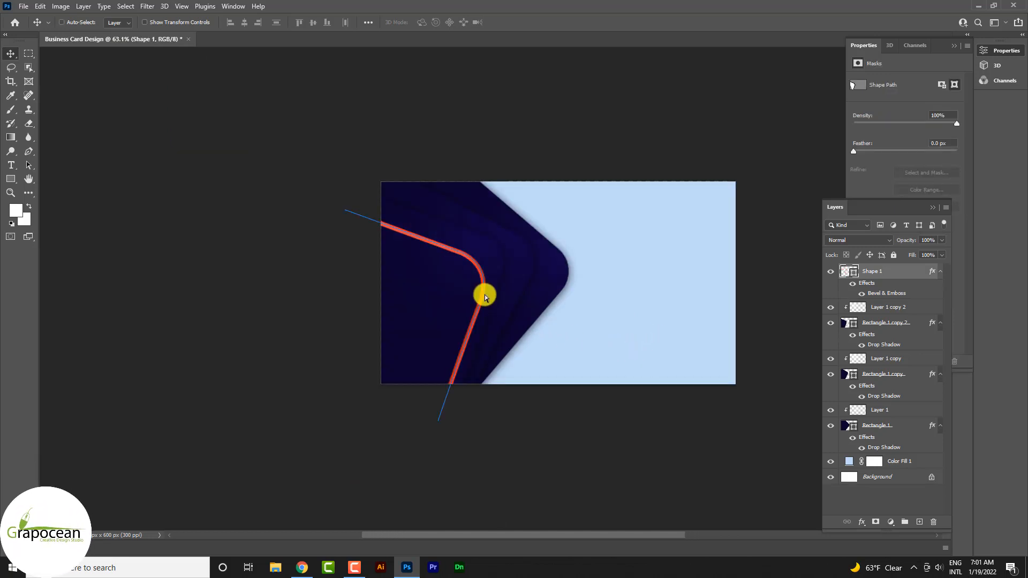
pyautogui.scroll(2, 484, 295)
pyautogui.moveTo(441, 413); pyautogui.dragTo(442, 405)
pyautogui.click(461, 491)
pyautogui.scroll(-2, 495, 283)
pyautogui.scroll(2, 499, 308)
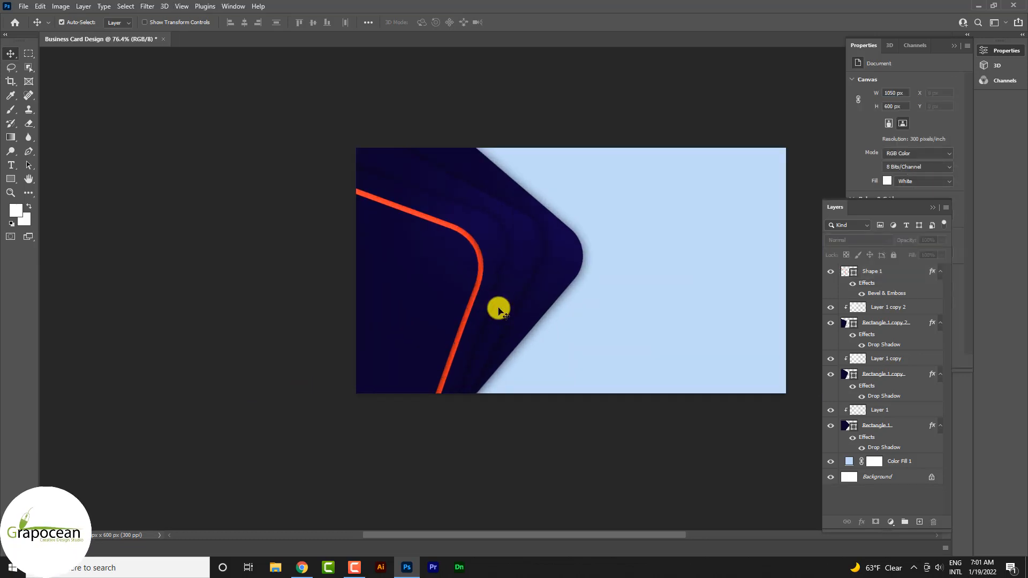
# Step: Duplicate the red curve, offsetting the copy slightly down and left
pyautogui.press('p')
pyautogui.click(351, 204)
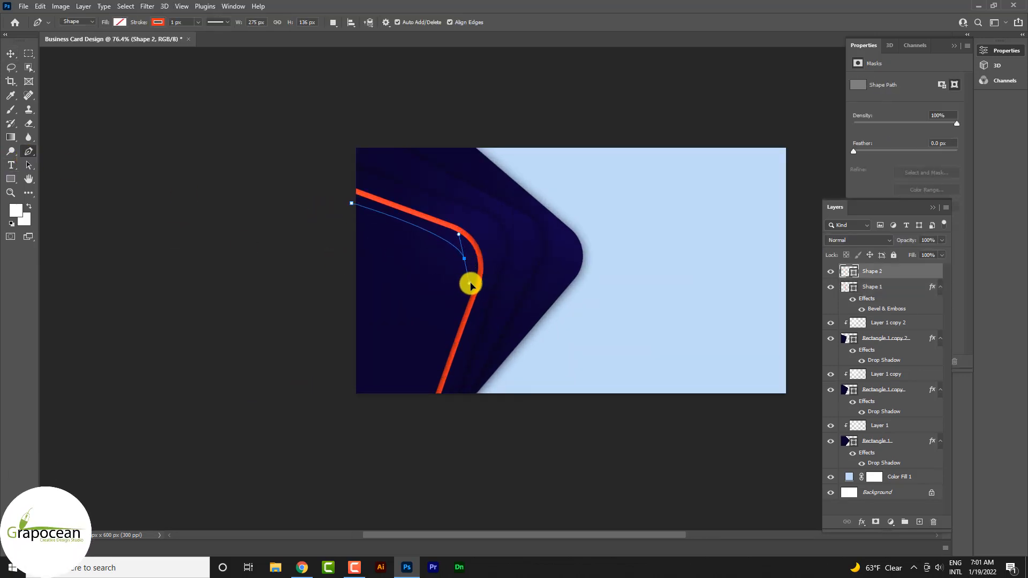
pyautogui.hotkey('ctrl', 'z')
pyautogui.click(11, 54)
pyautogui.click(244, 245)
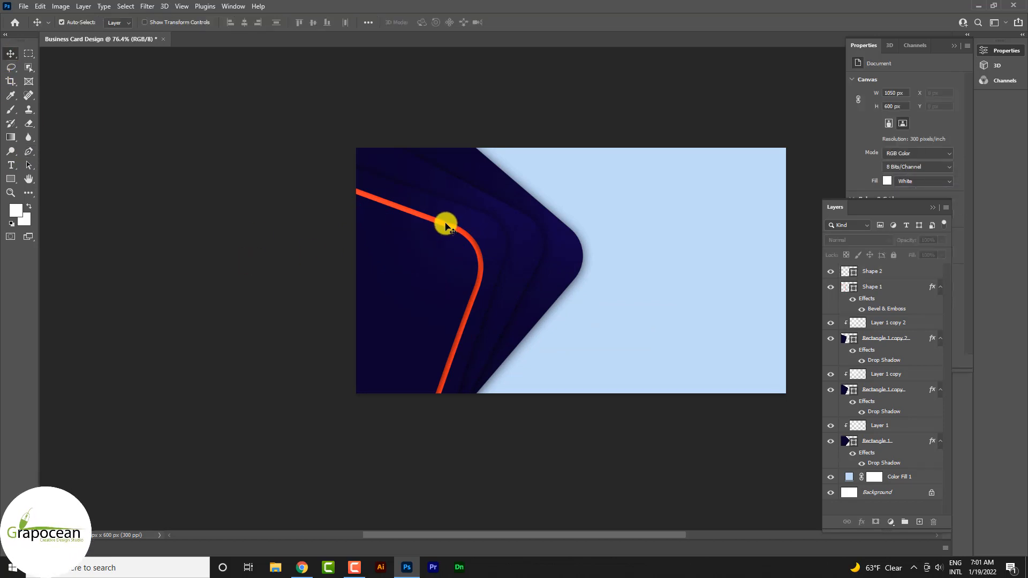
pyautogui.moveTo(450, 229)
pyautogui.mouseDown()
pyautogui.moveTo(418, 239)
pyautogui.moveTo(435, 241)
pyautogui.mouseUp()
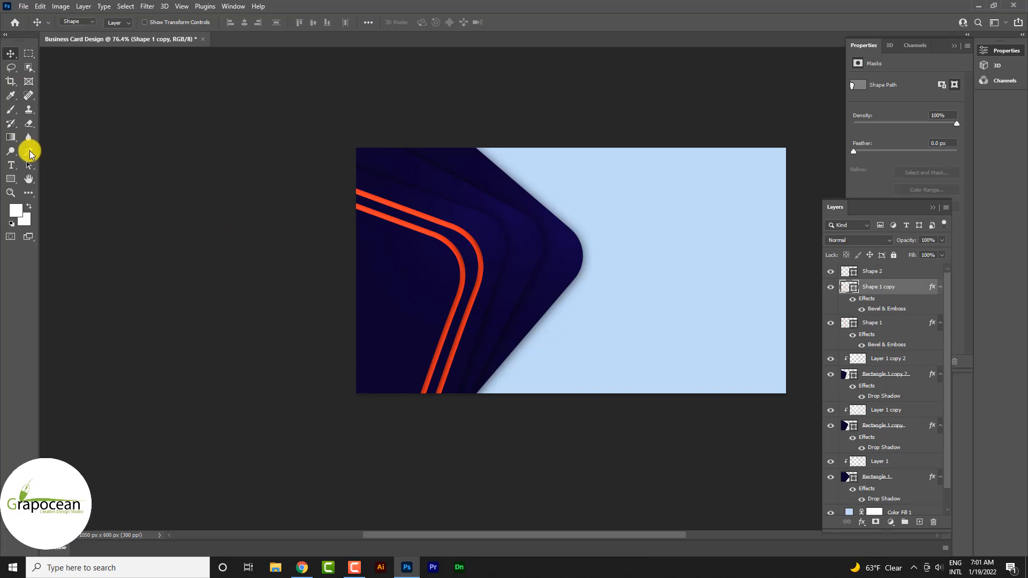
# Step: Close the copy's path below the card's lower-left corner, with no stroke and a red fill
pyautogui.click(28, 151)
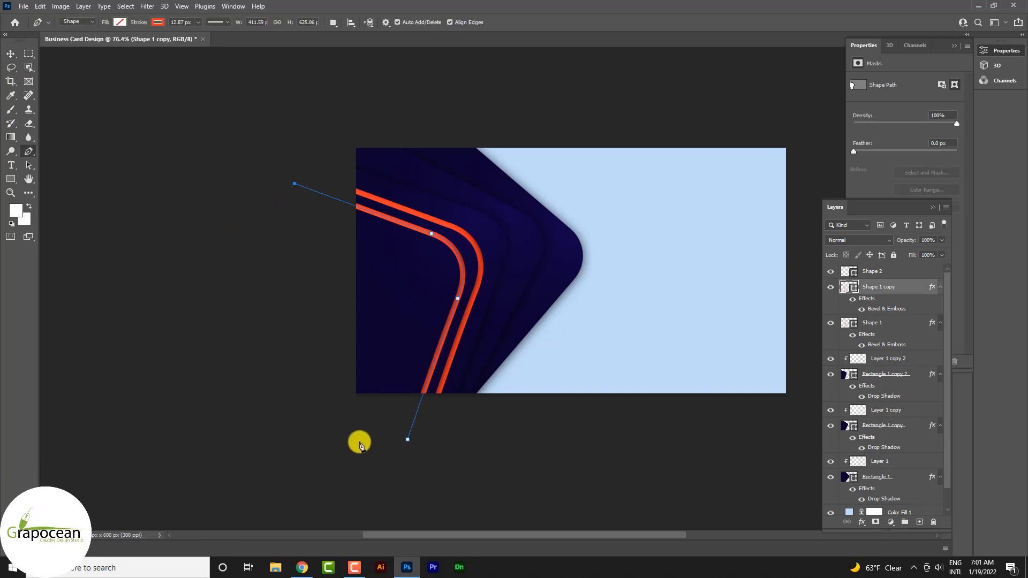
pyautogui.click(341, 430)
pyautogui.click(408, 439)
pyautogui.click(158, 21)
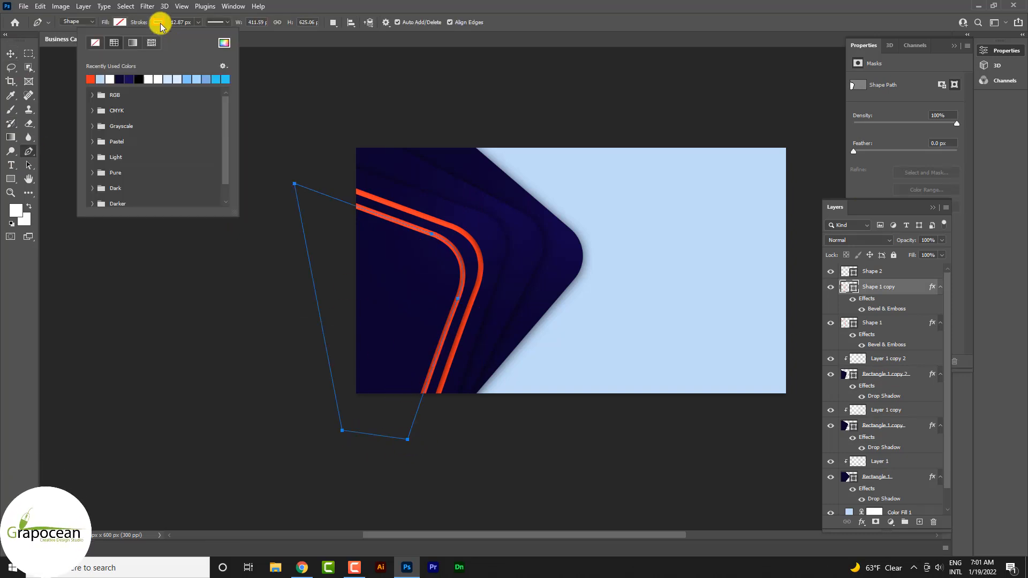
pyautogui.click(96, 46)
pyautogui.click(120, 22)
pyautogui.click(54, 79)
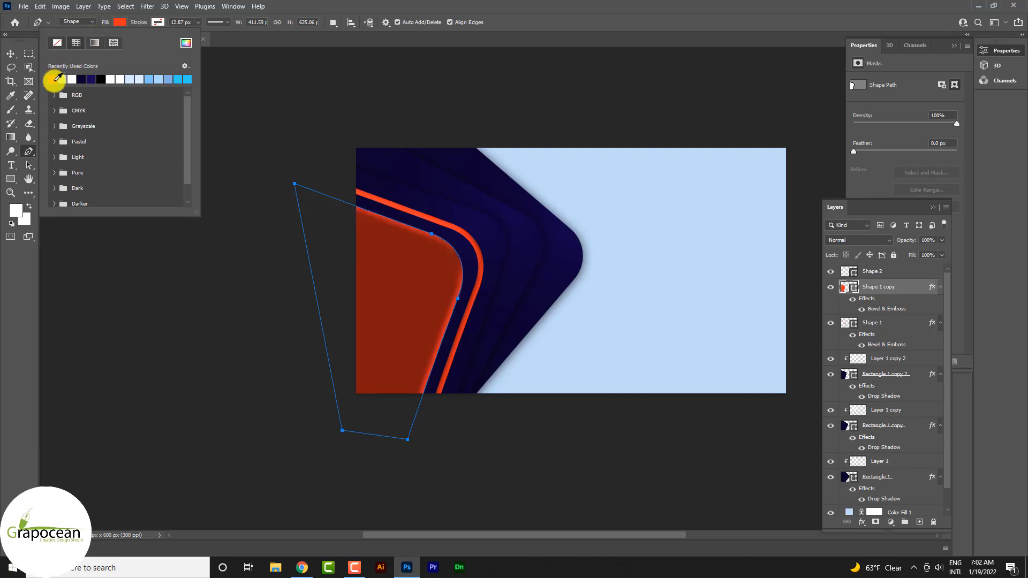
pyautogui.click(10, 54)
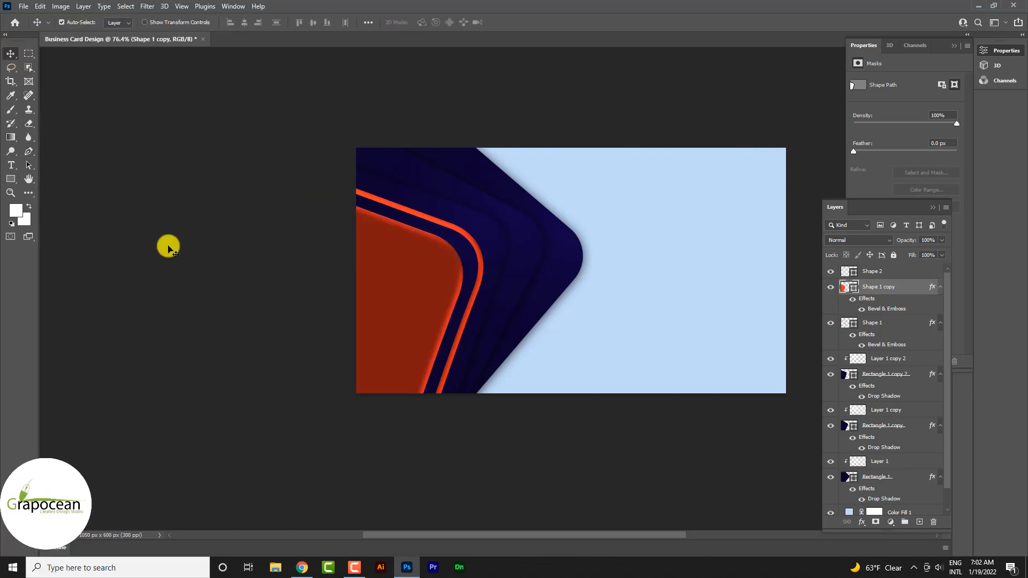
# Step: Turn off the Bevel & Emboss effect on the red corner shape
pyautogui.doubleClick(842, 289)
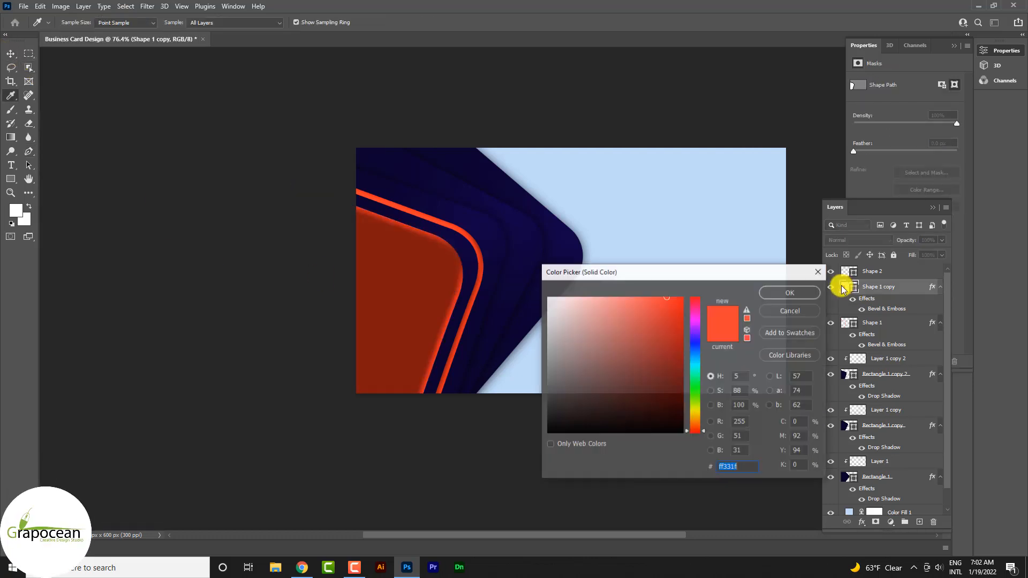
pyautogui.press('Return')
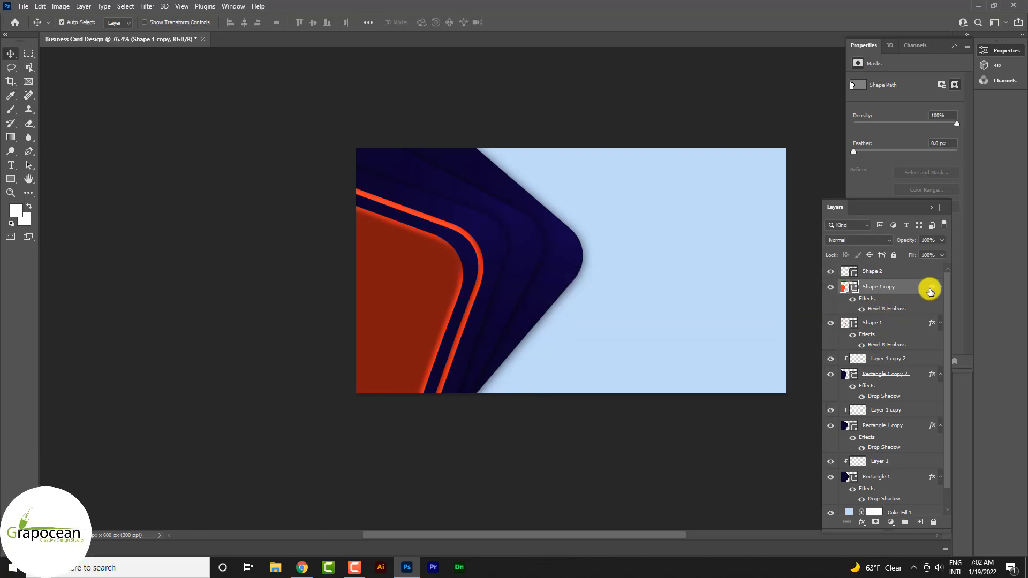
pyautogui.click(862, 310)
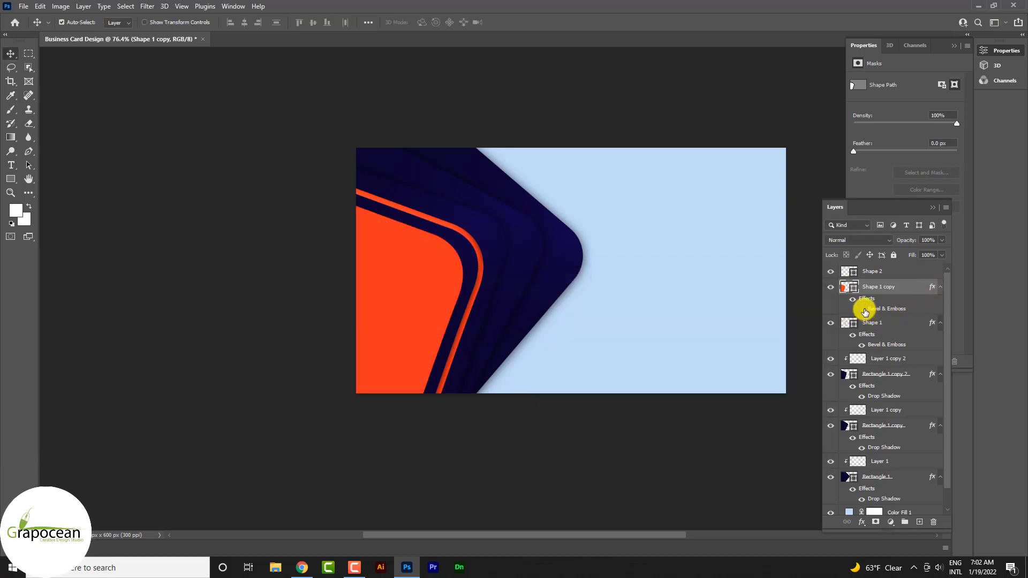
pyautogui.rightClick(893, 291)
pyautogui.click(787, 104)
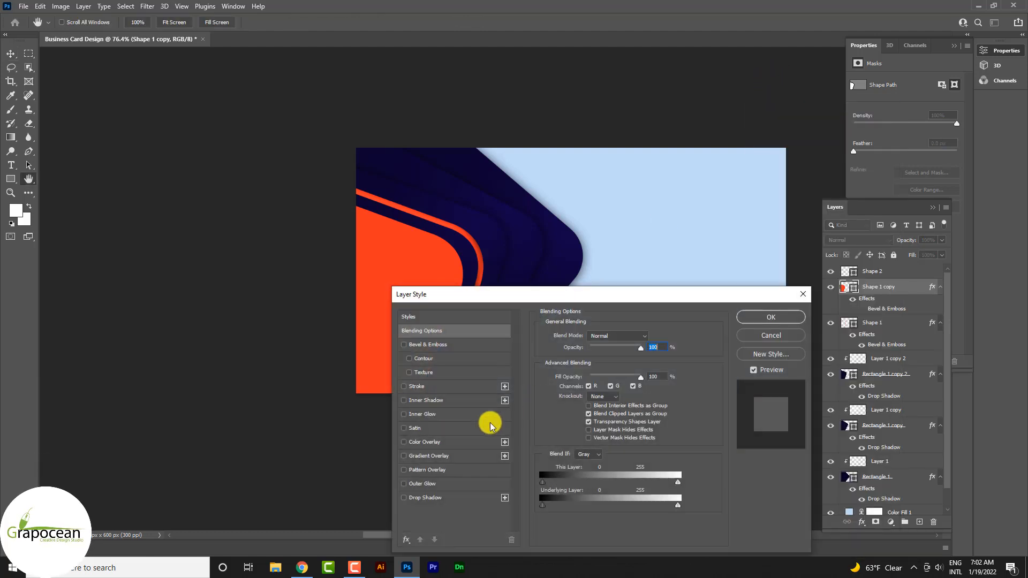
pyautogui.click(441, 456)
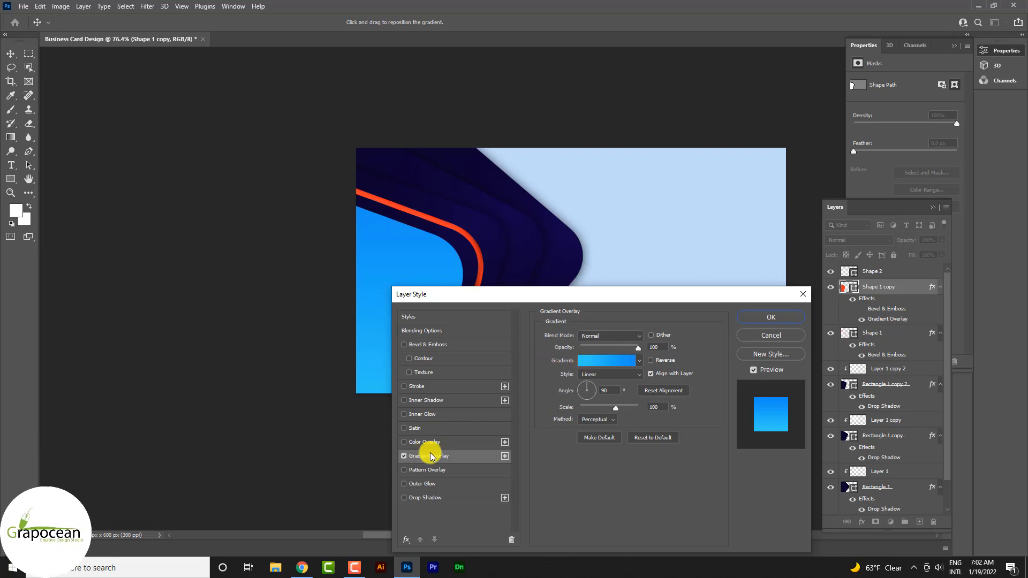
pyautogui.click(771, 336)
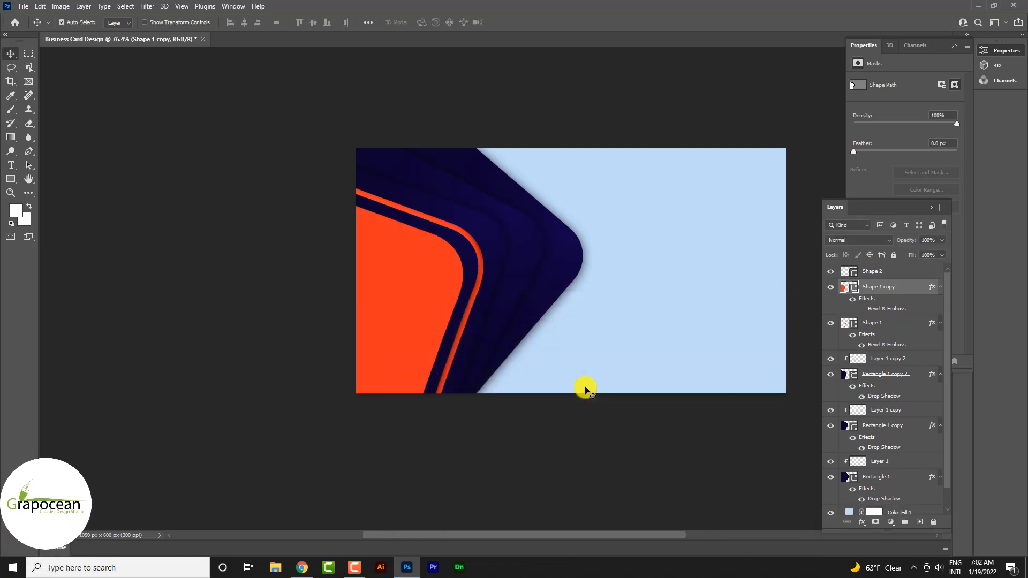
# Step: Change the shape's fill to a linear gradient from deep red to orange-red FF331F
pyautogui.click(11, 179)
pyautogui.click(120, 23)
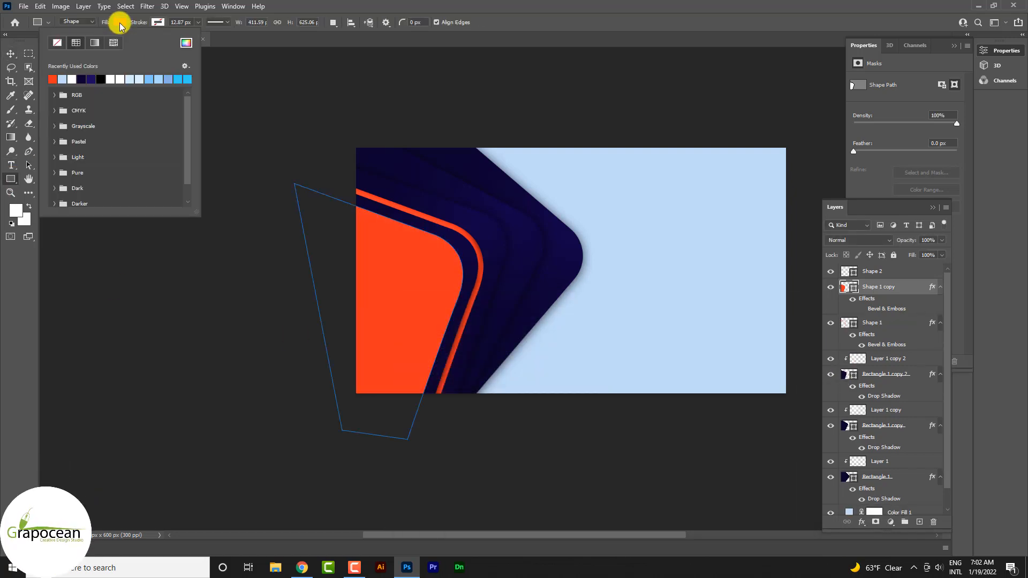
pyautogui.click(94, 43)
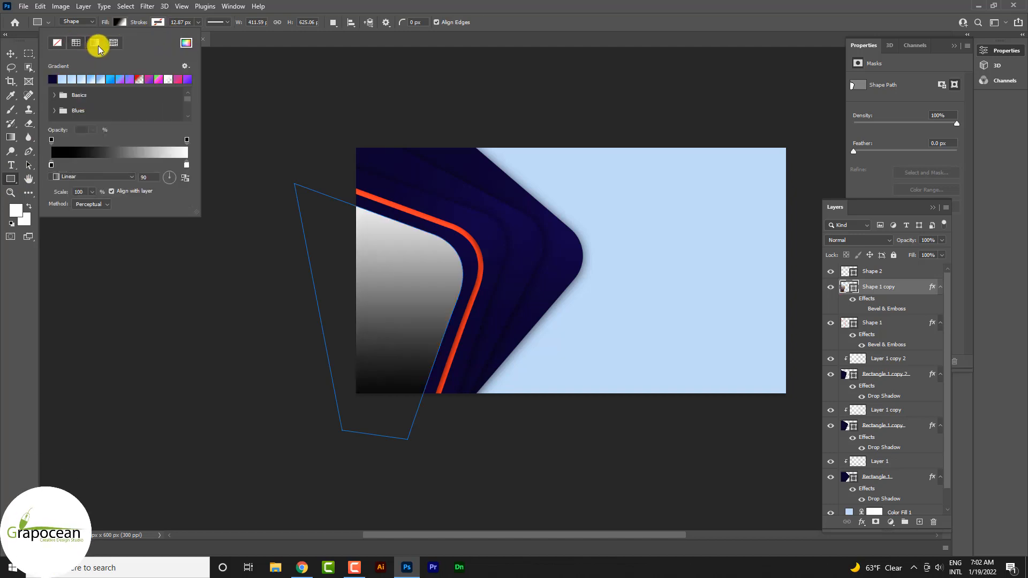
pyautogui.click(186, 165)
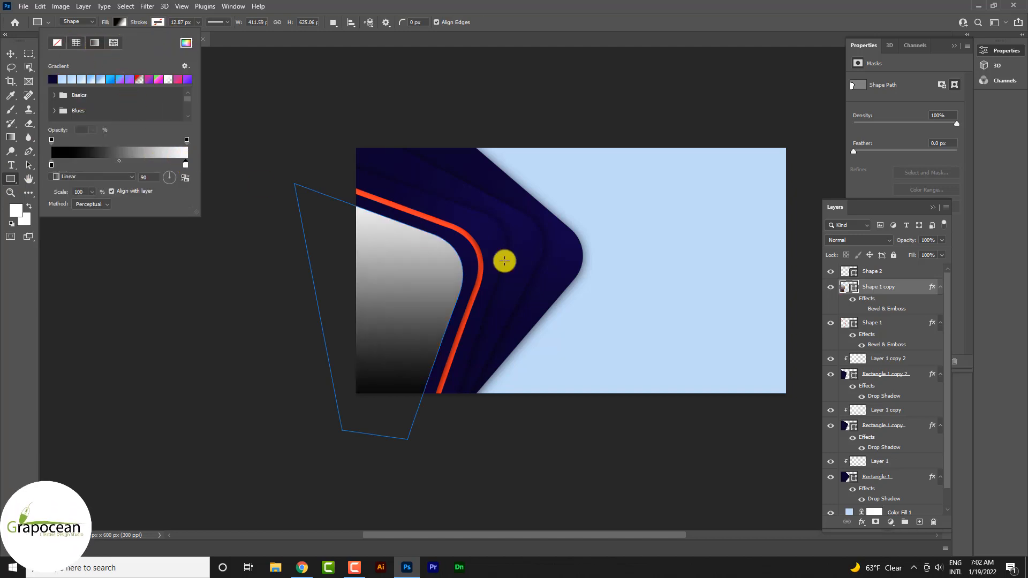
pyautogui.doubleClick(186, 165)
pyautogui.click(666, 299)
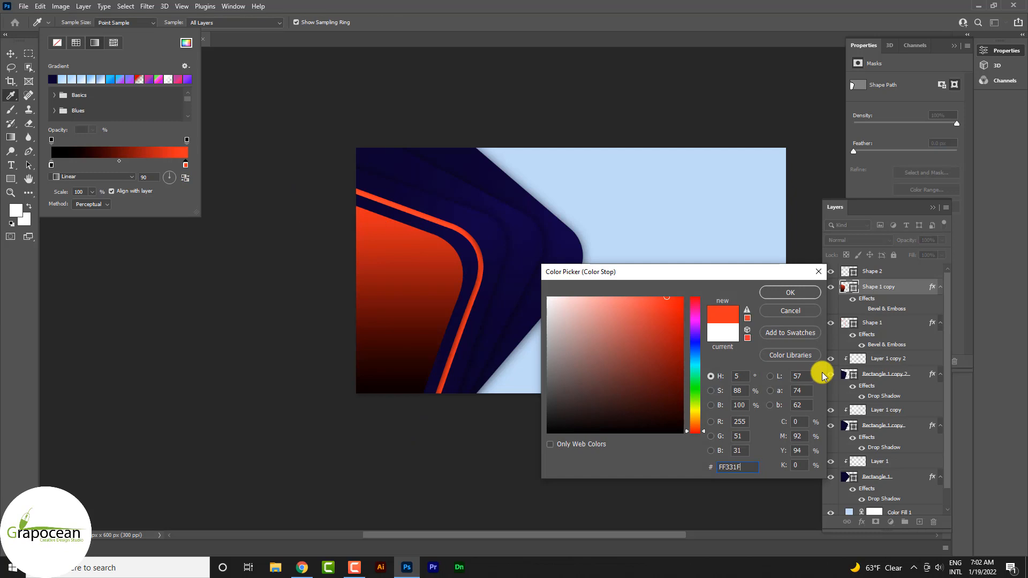
pyautogui.click(801, 295)
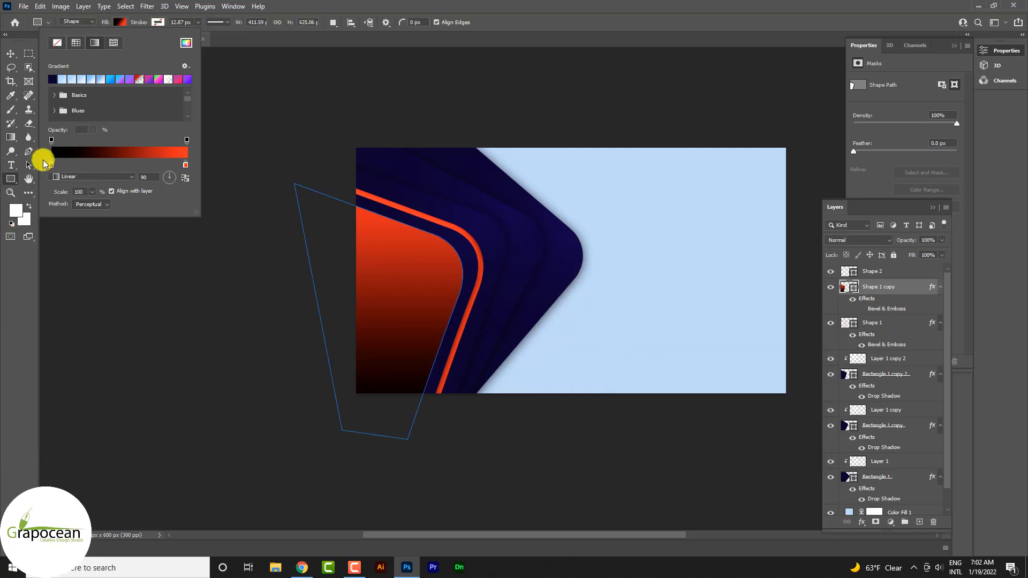
pyautogui.doubleClick(51, 164)
pyautogui.write('FF331F')
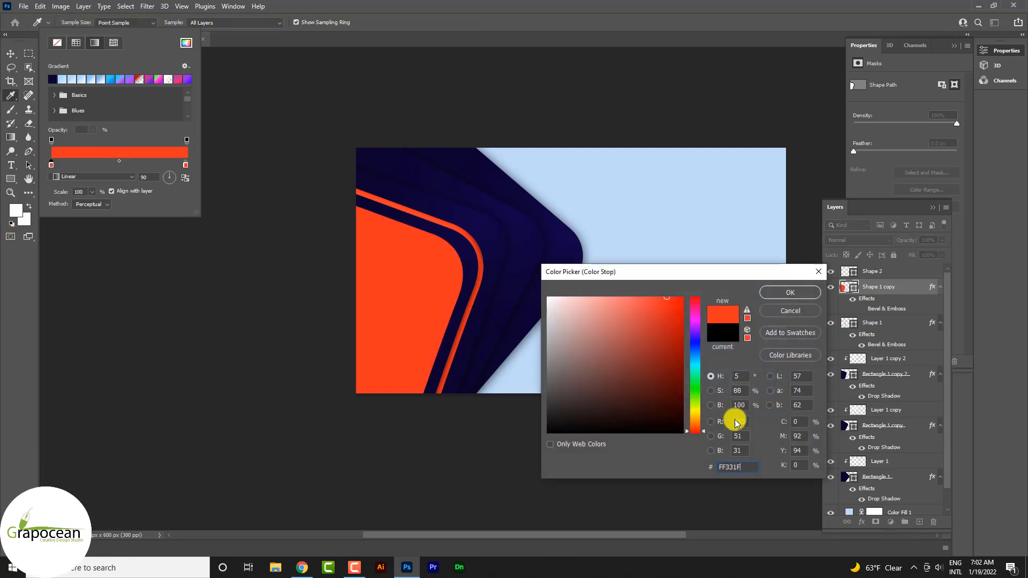
pyautogui.moveTo(662, 307)
pyautogui.mouseDown()
pyautogui.moveTo(700, 332)
pyautogui.moveTo(731, 390)
pyautogui.mouseUp()
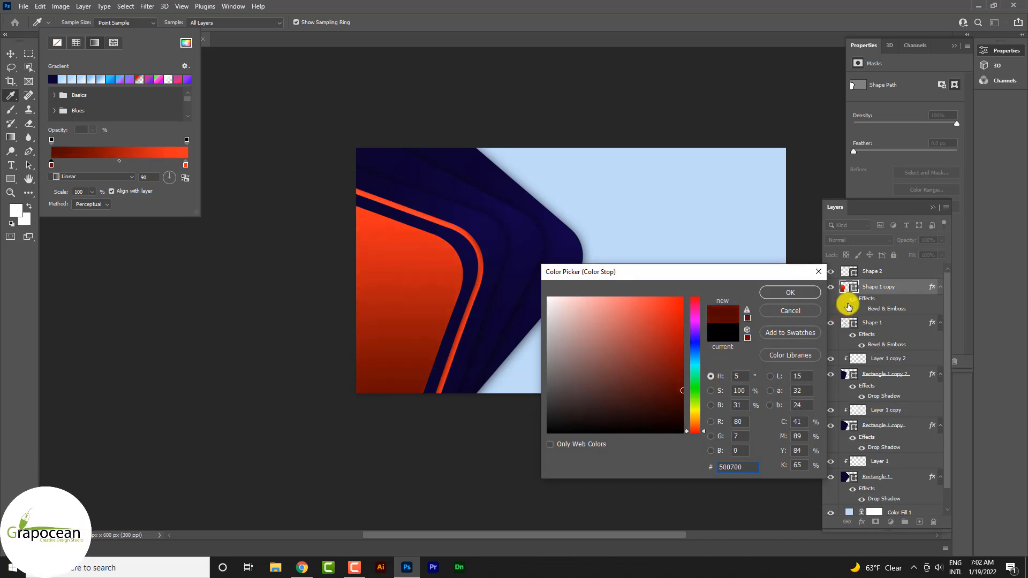
pyautogui.press('Return')
pyautogui.click(11, 53)
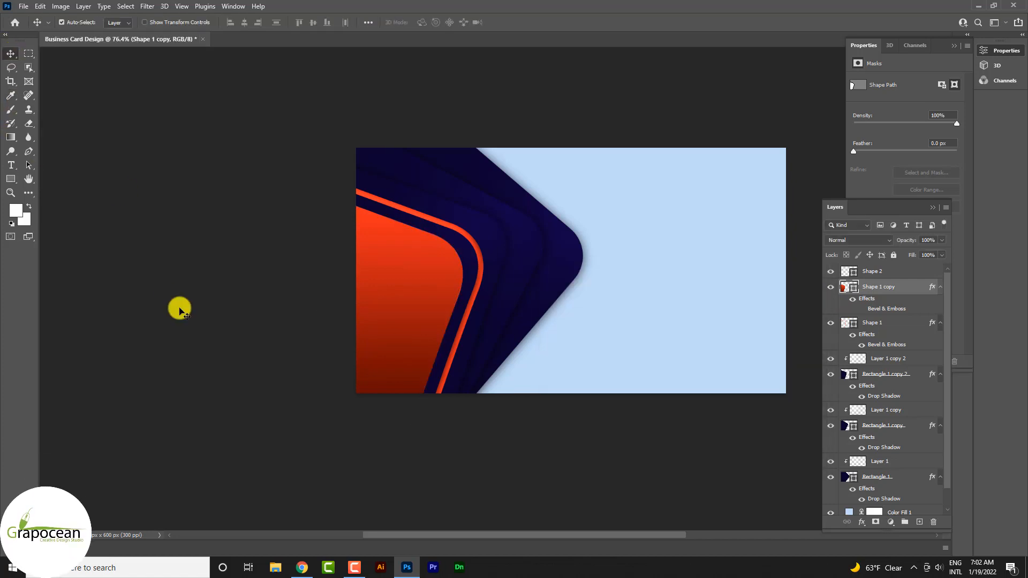
# Step: Nudge the gradient shape slightly right to hug the red line, then deselect it
pyautogui.moveTo(425, 307); pyautogui.dragTo(432, 310)
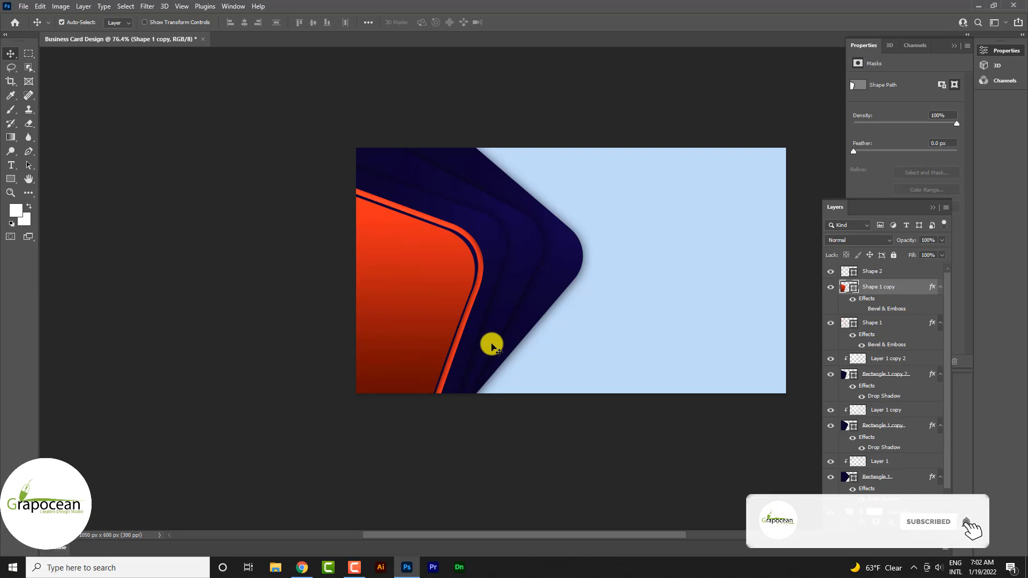
pyautogui.click(497, 455)
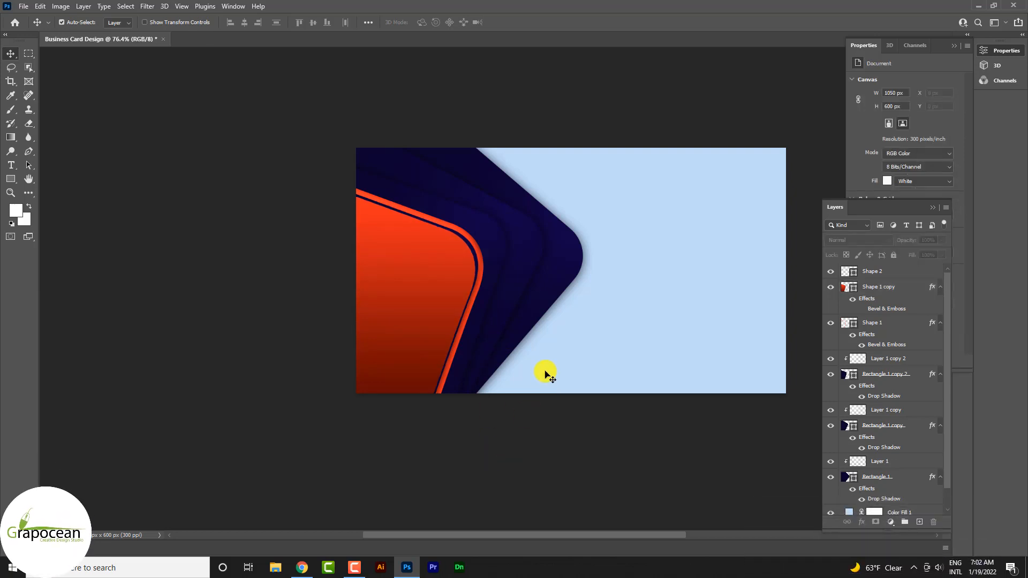
pyautogui.scroll(-5, 530, 334)
pyautogui.scroll(6, 585, 294)
# Step: Set Color Fill 1 to navy #0B0038, sampled from the canvas shapes and adjusted
pyautogui.click(598, 340)
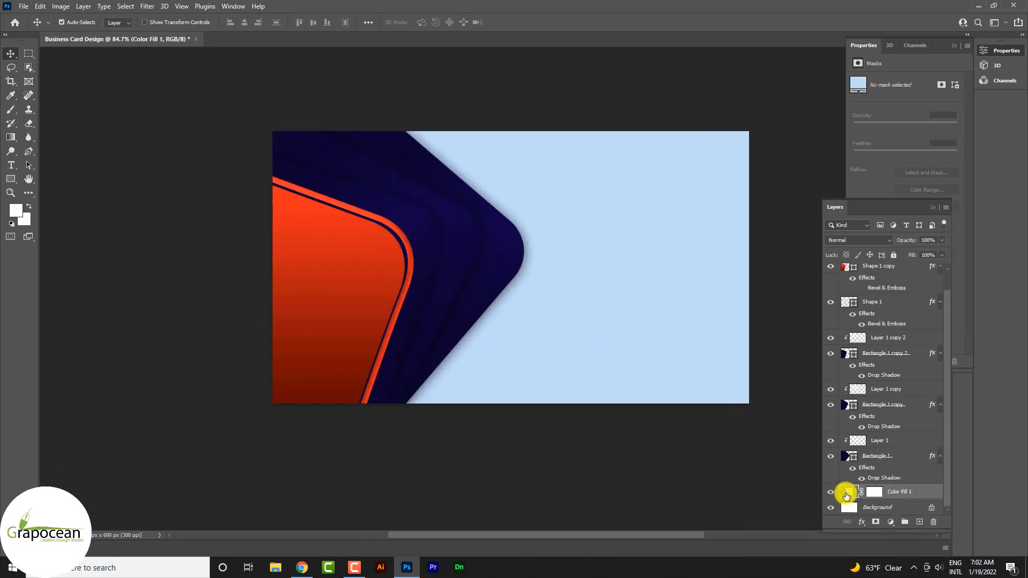
pyautogui.doubleClick(851, 492)
pyautogui.click(478, 295)
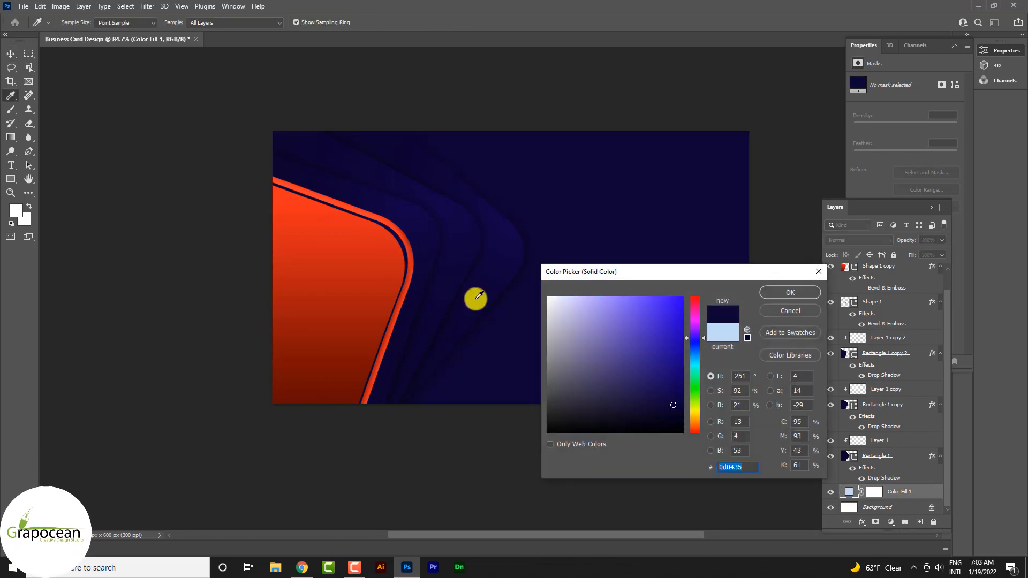
pyautogui.moveTo(620, 402)
pyautogui.mouseDown()
pyautogui.moveTo(563, 436)
pyautogui.moveTo(680, 410)
pyautogui.mouseUp()
pyautogui.click(512, 253)
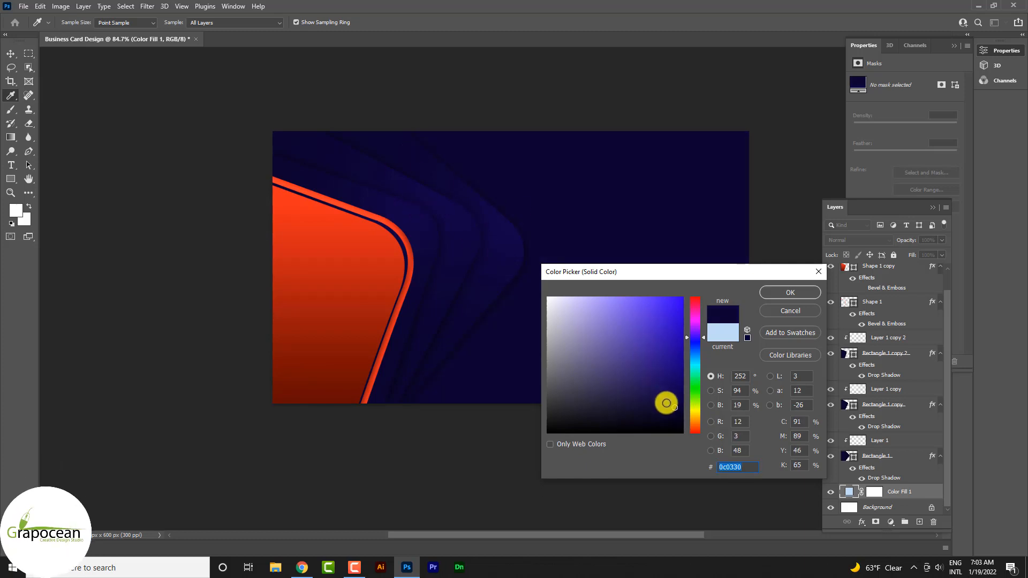
pyautogui.moveTo(692, 408); pyautogui.dragTo(702, 404)
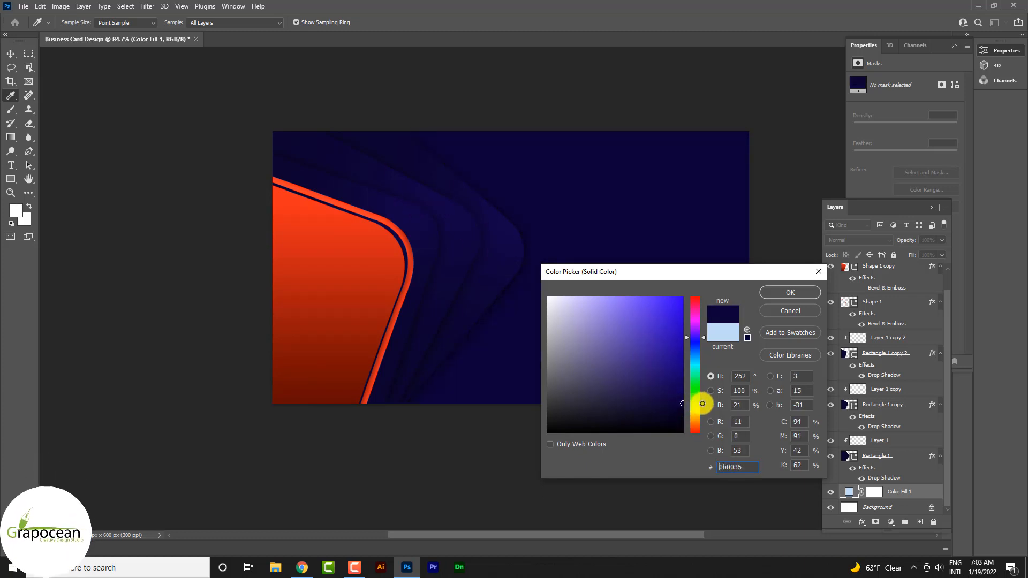
pyautogui.moveTo(669, 274); pyautogui.dragTo(227, 345)
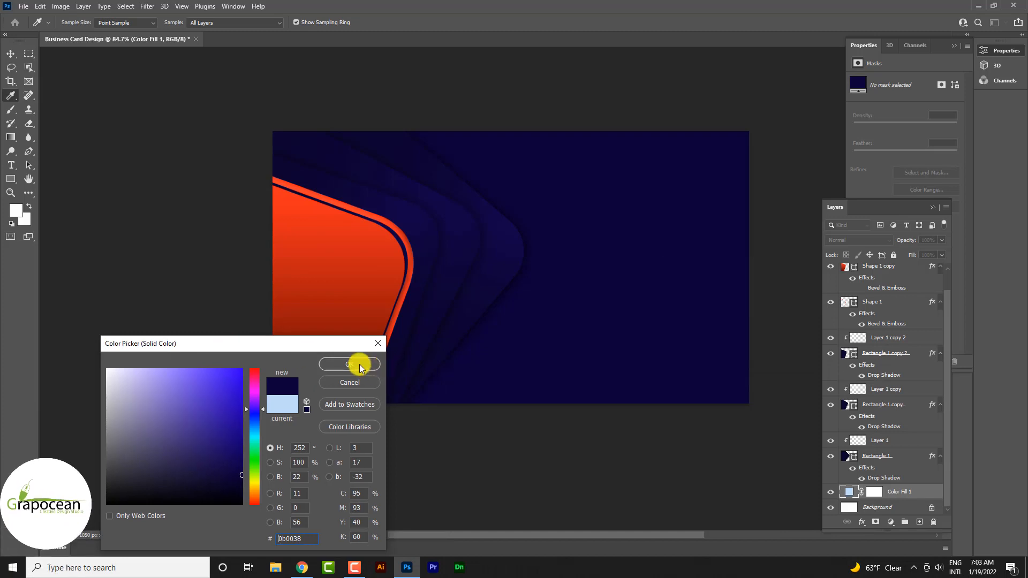
pyautogui.click(357, 363)
pyautogui.scroll(2, 461, 257)
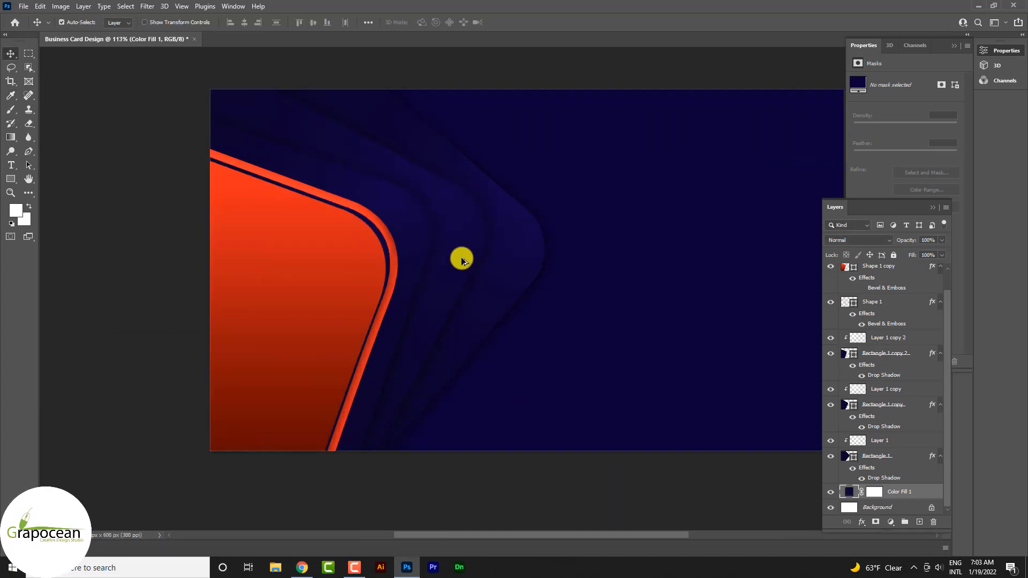
pyautogui.scroll(-3, 427, 268)
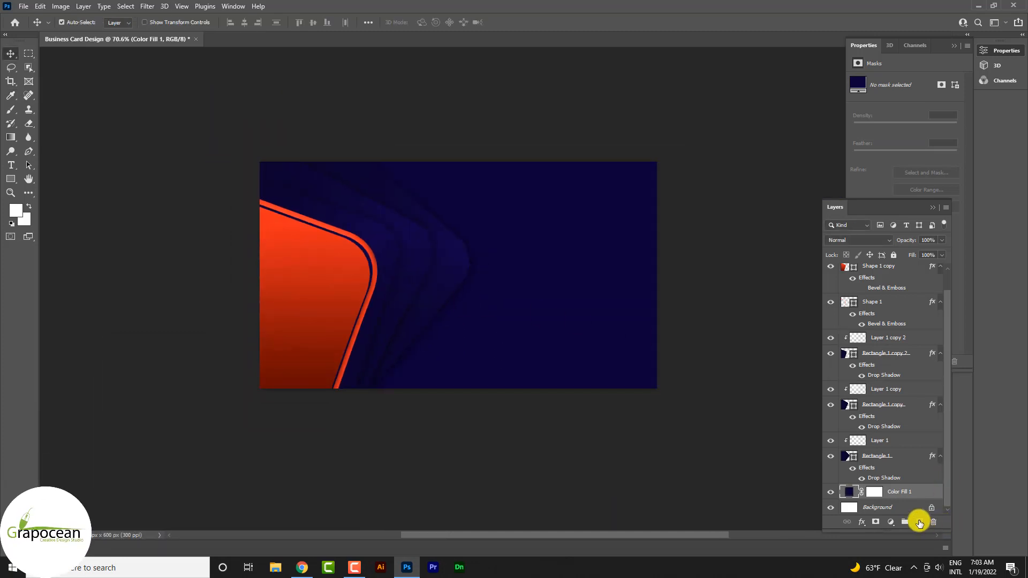
# Step: Paint a soft white glow right of centre on a new layer set to Soft Light
pyautogui.click(919, 522)
pyautogui.click(11, 110)
pyautogui.click(552, 253)
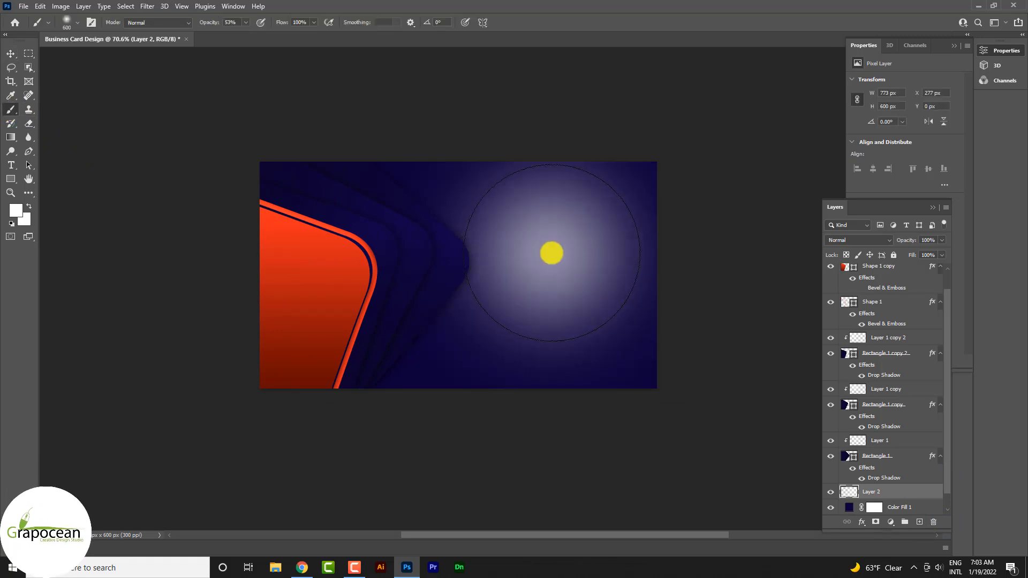
pyautogui.click(886, 240)
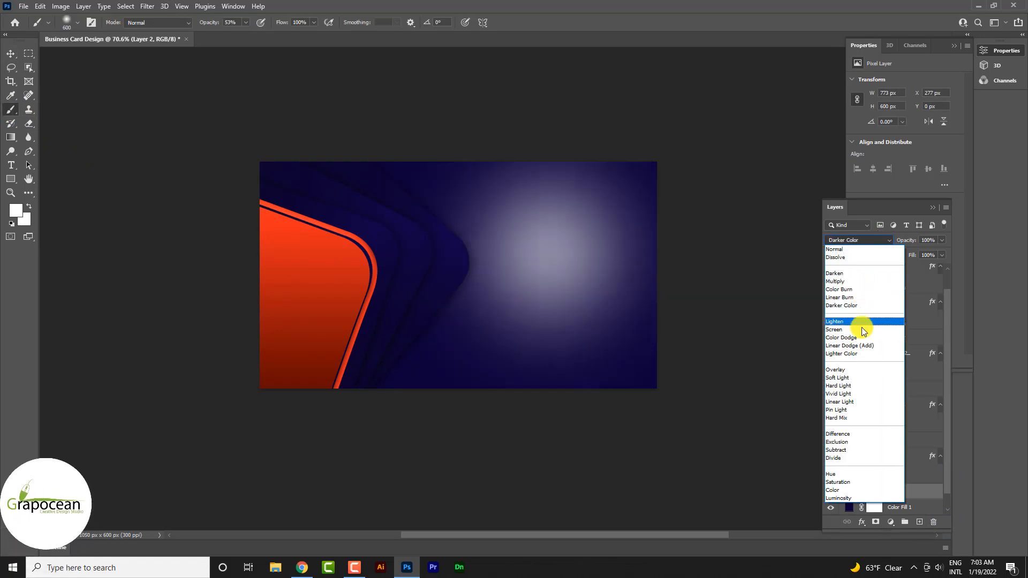
pyautogui.click(869, 376)
# Step: Lower the glow layer's opacity to 47%, then select Shape 2 at the top
pyautogui.click(10, 52)
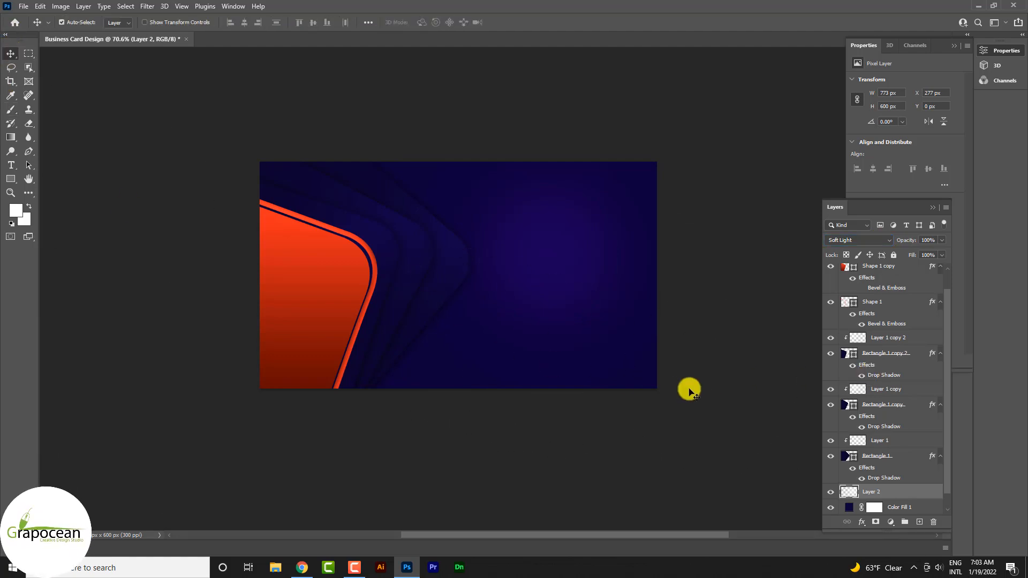
pyautogui.scroll(1, 689, 389)
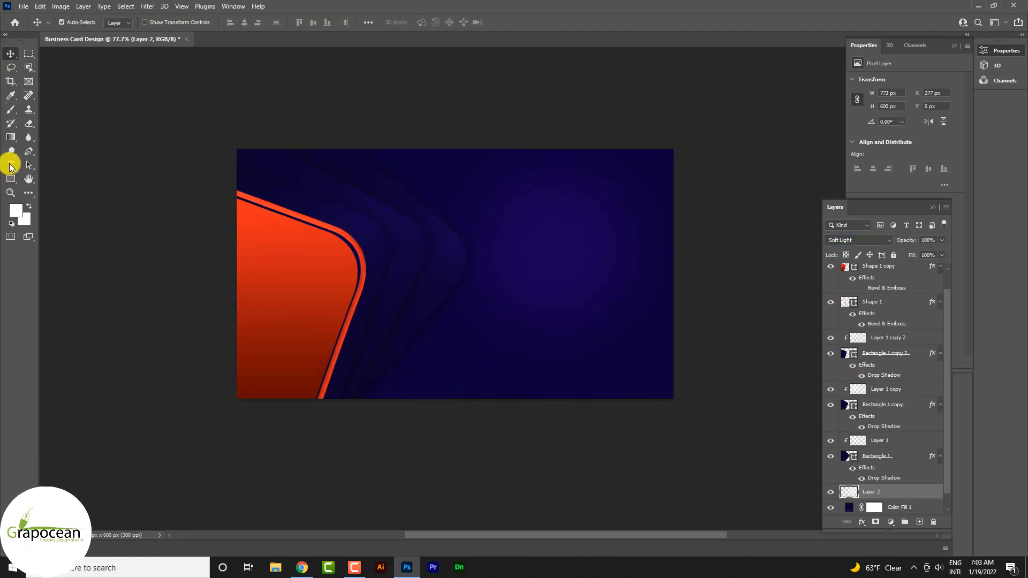
pyautogui.click(10, 167)
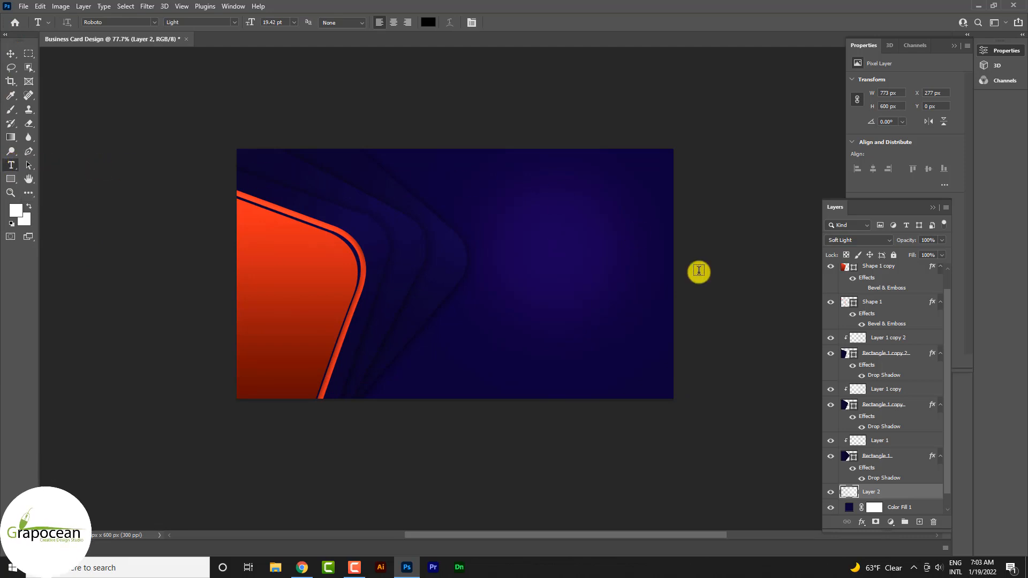
pyautogui.scroll(2, 886, 408)
pyautogui.click(902, 272)
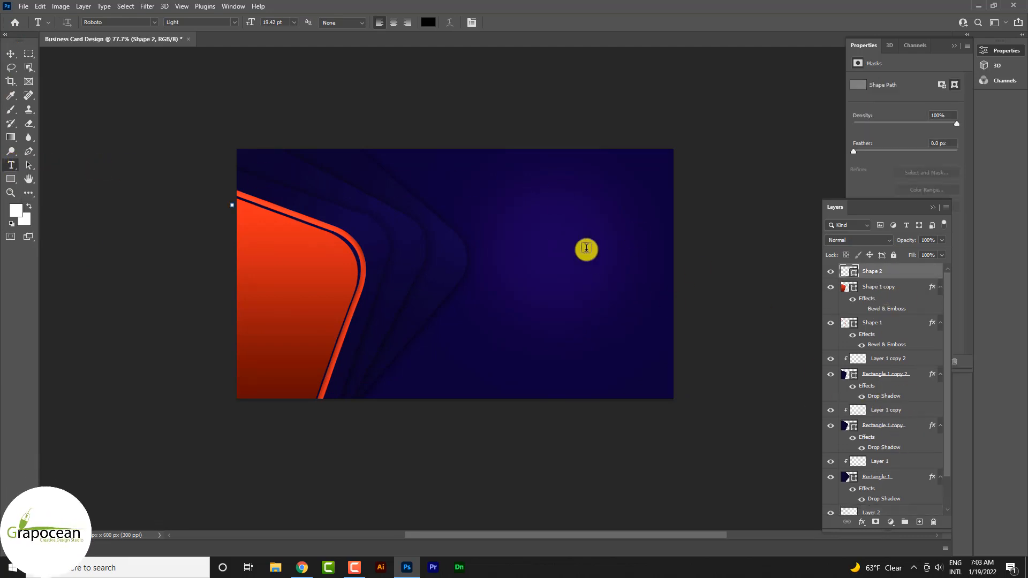
pyautogui.scroll(-2, 878, 407)
pyautogui.click(893, 477)
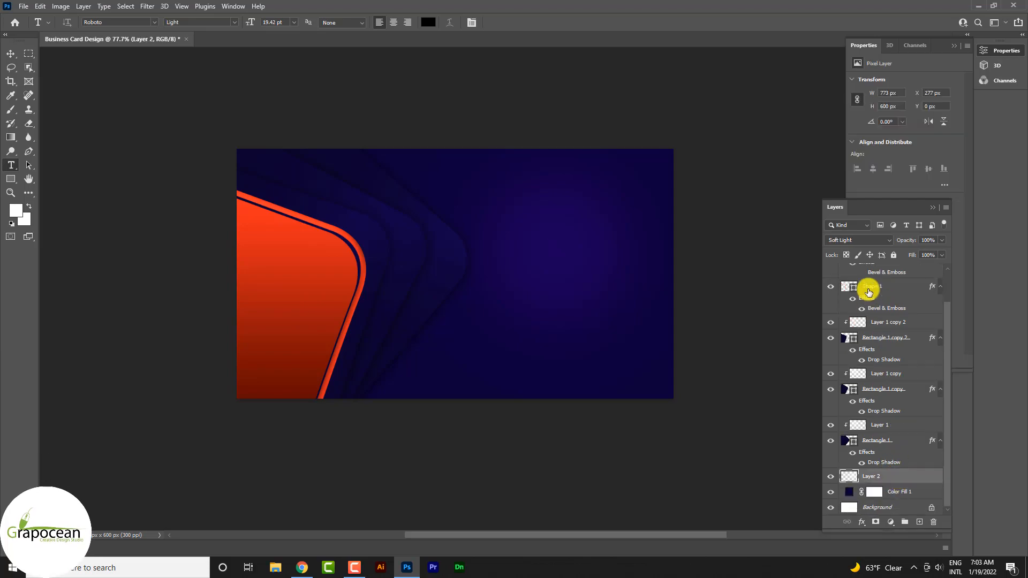
pyautogui.moveTo(943, 241); pyautogui.dragTo(917, 255)
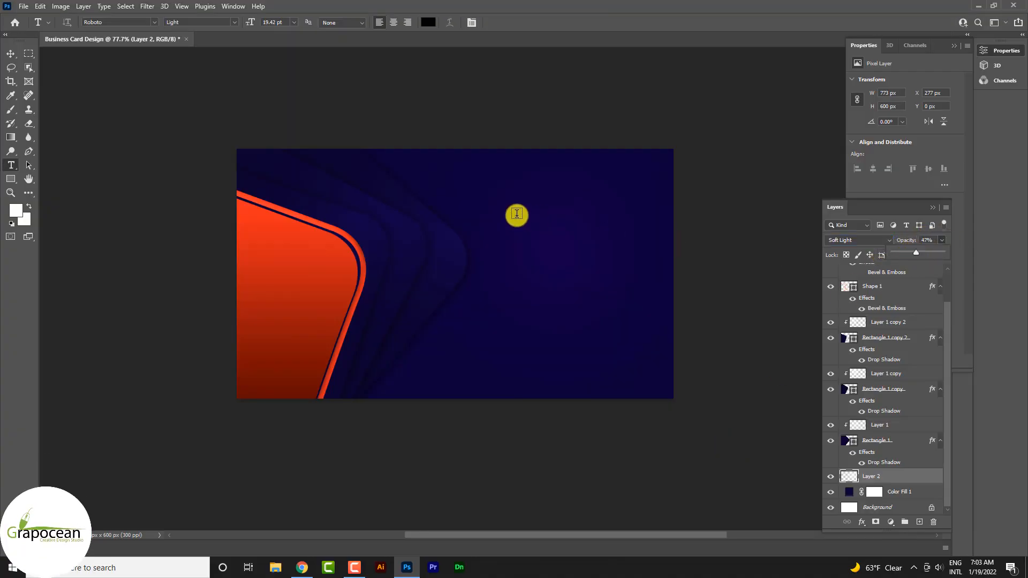
pyautogui.scroll(2, 910, 375)
pyautogui.click(891, 271)
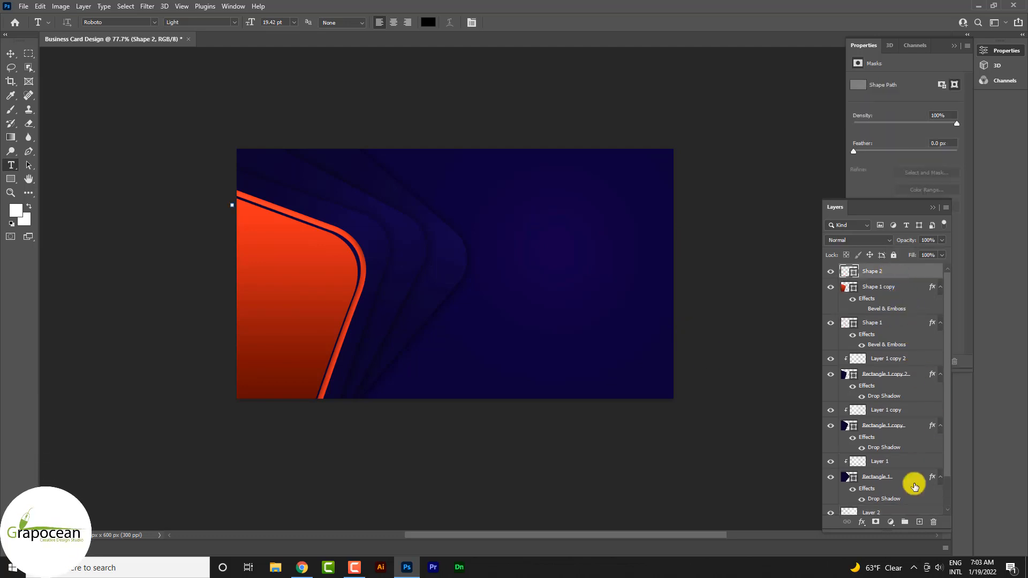
# Step: Type 'DAVID SMITH' near the card's top right and set it to 11 pt
pyautogui.click(512, 196)
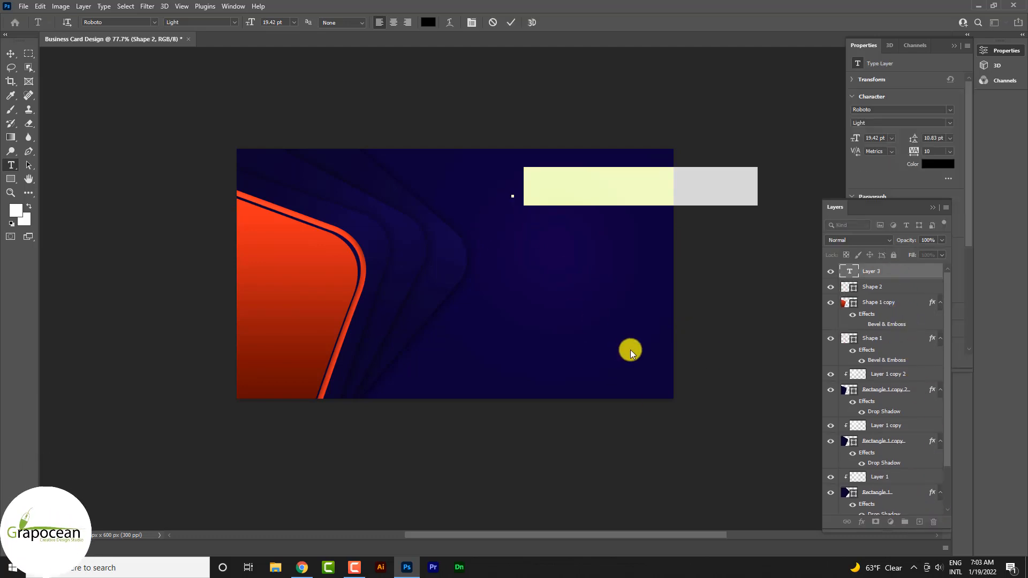
pyautogui.press('BackSpace')
pyautogui.write('D')
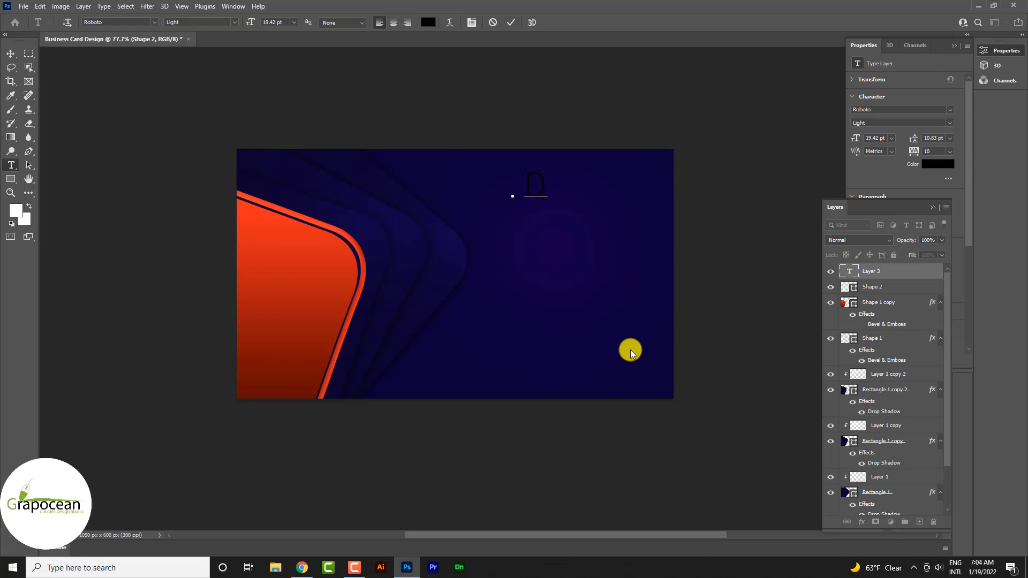
pyautogui.write('AVID')
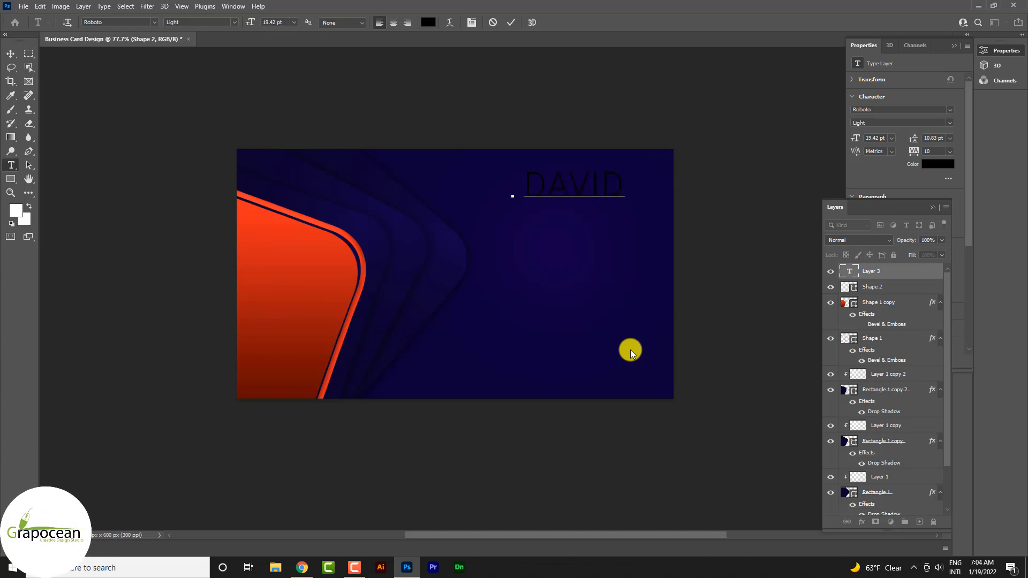
pyautogui.write(' SMITH')
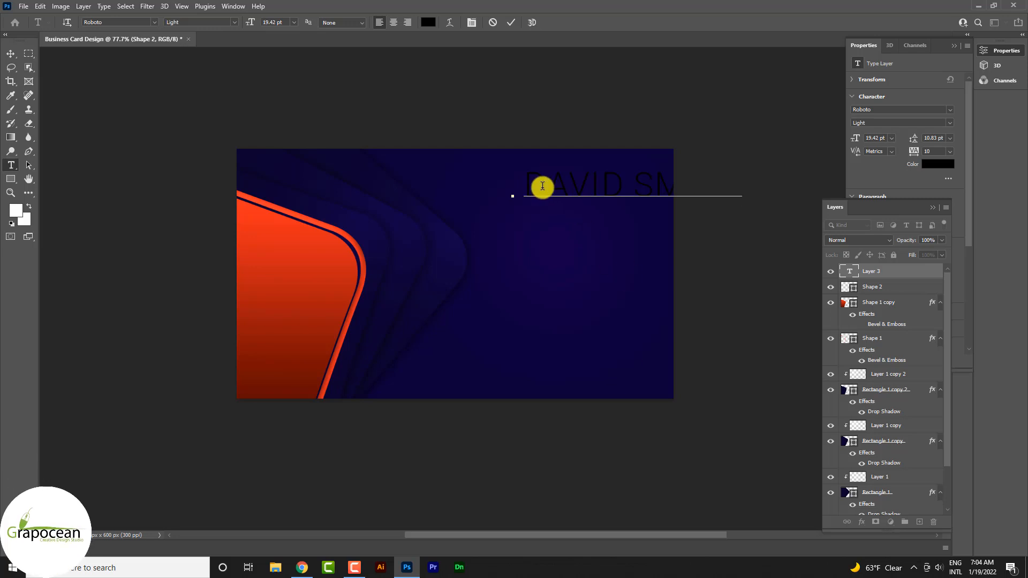
pyautogui.moveTo(541, 188); pyautogui.dragTo(631, 149)
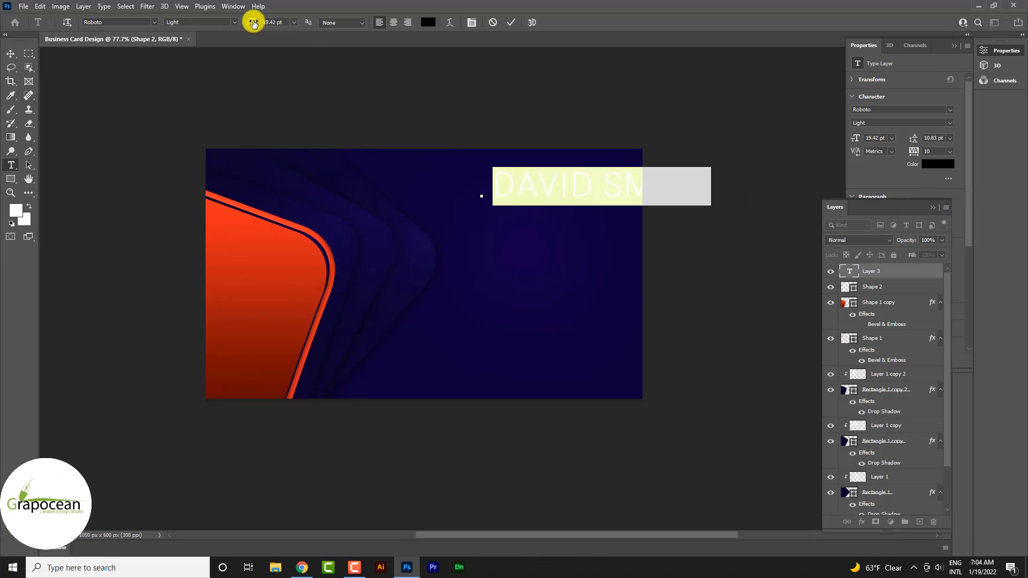
pyautogui.moveTo(252, 24); pyautogui.dragTo(249, 27)
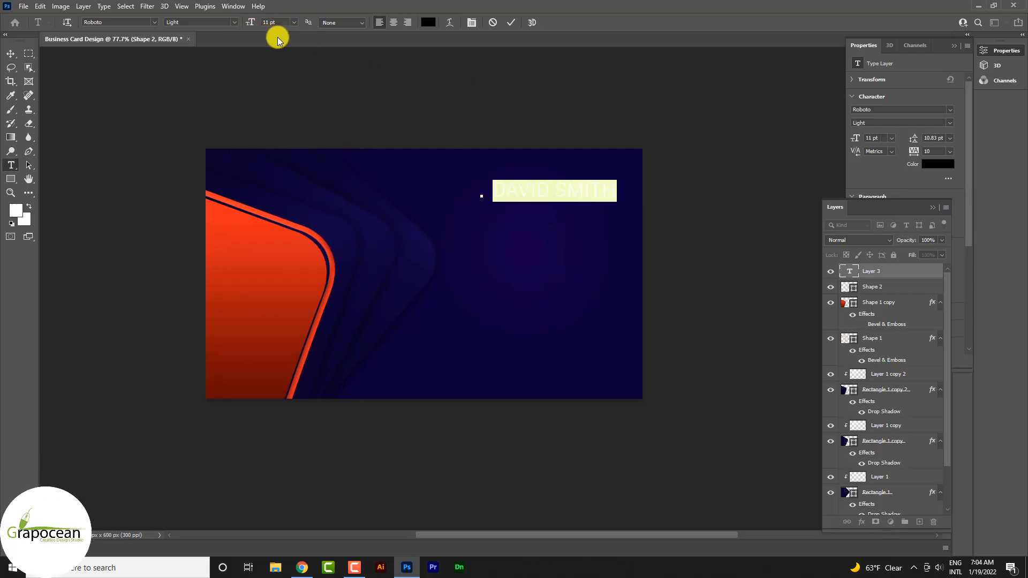
pyautogui.click(269, 22)
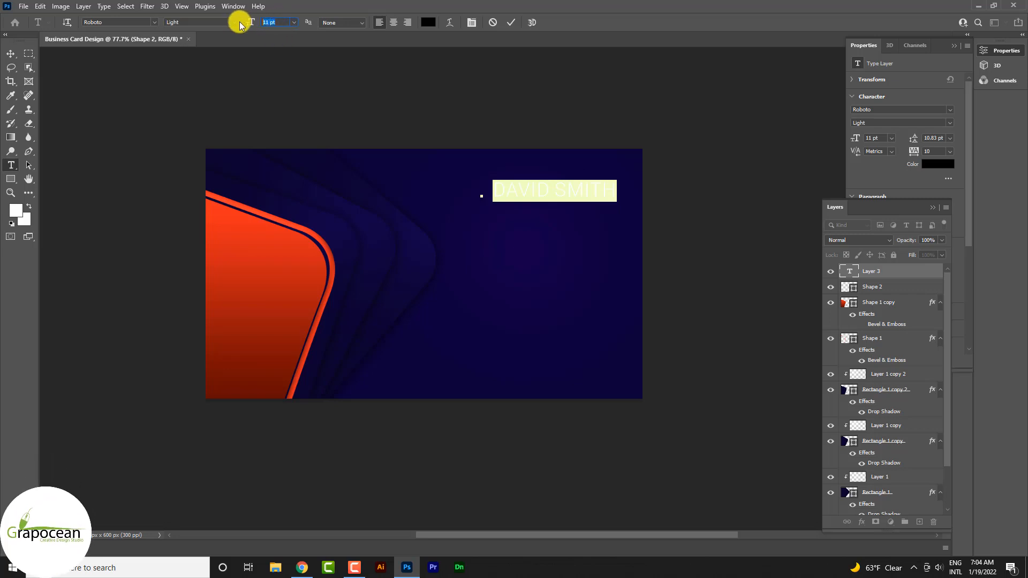
pyautogui.click(9, 53)
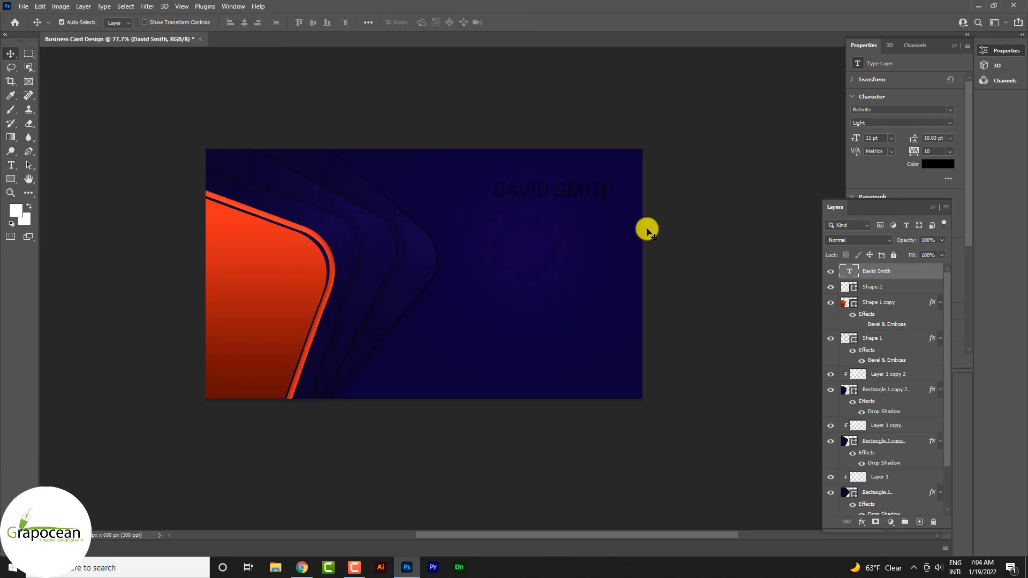
pyautogui.scroll(1, 647, 227)
# Step: Change the DAVID SMITH text colour to light blue #BFDBF7
pyautogui.click(10, 169)
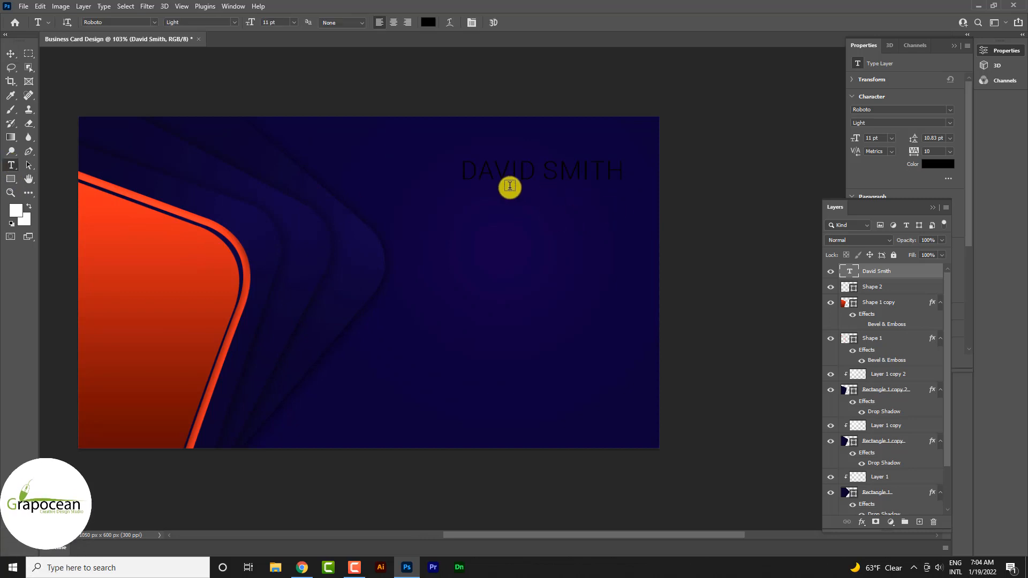
pyautogui.moveTo(464, 172); pyautogui.dragTo(673, 171)
pyautogui.click(420, 23)
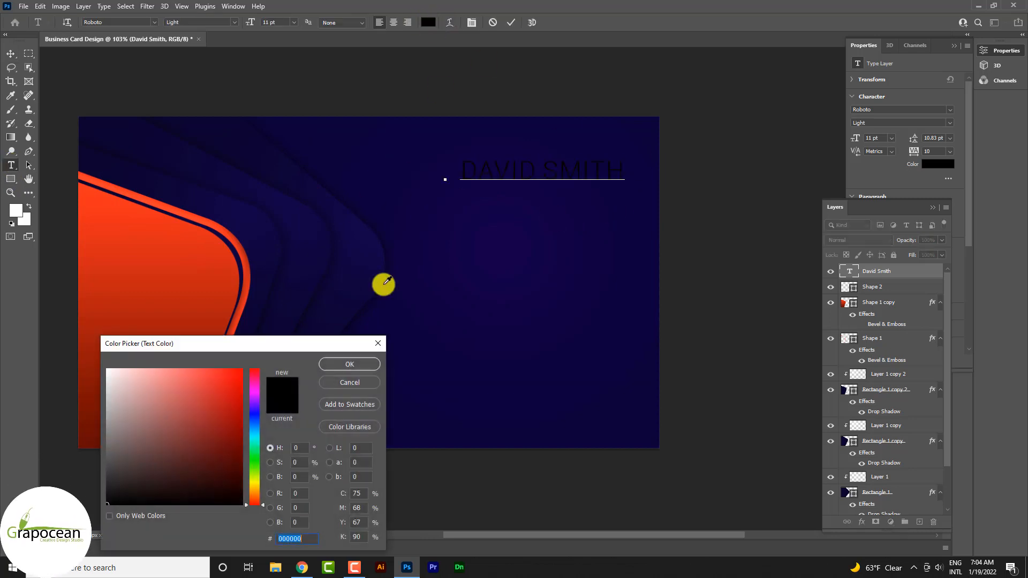
pyautogui.click(107, 417)
pyautogui.write('BFDBF7')
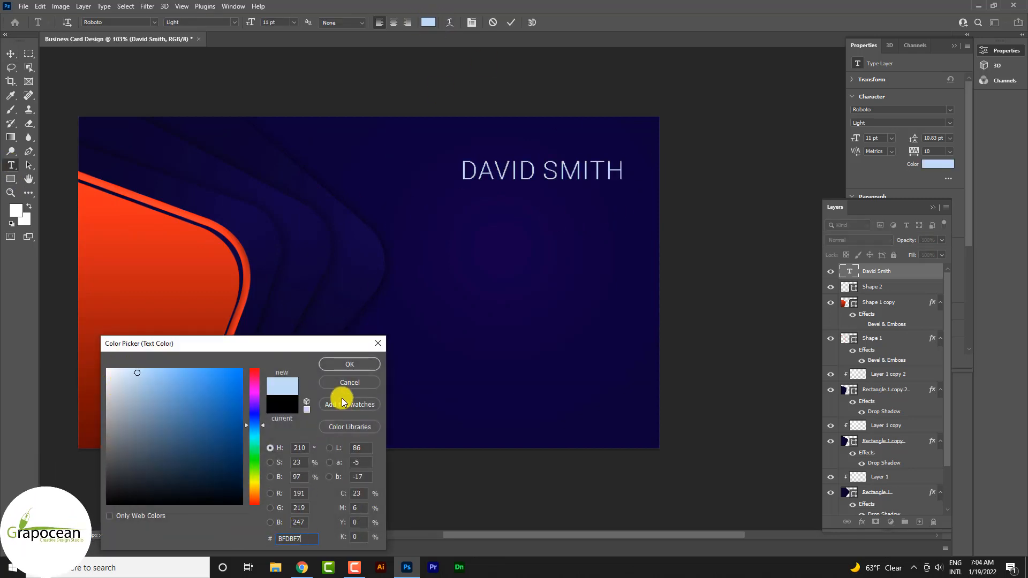
pyautogui.click(349, 363)
pyautogui.click(11, 53)
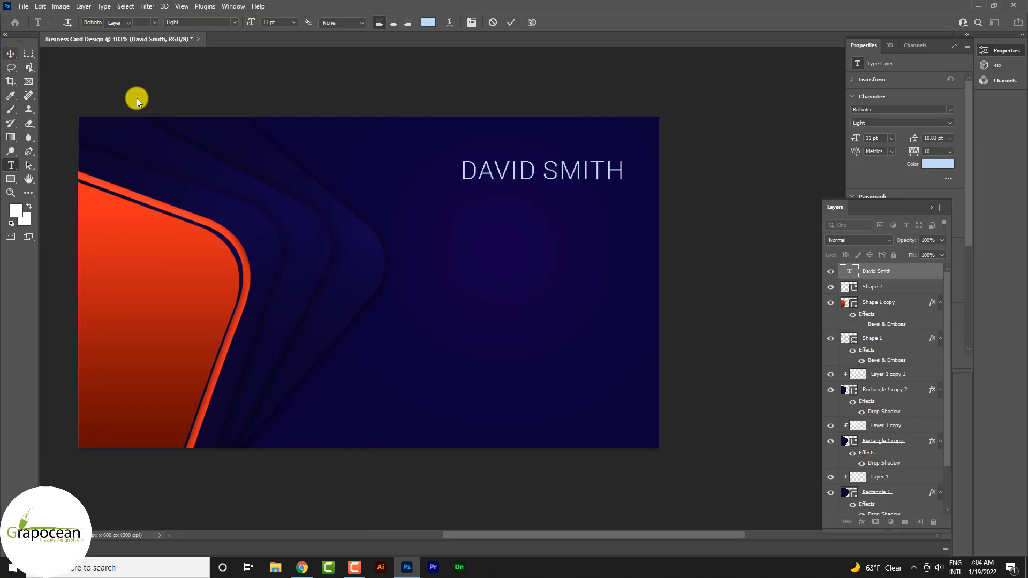
pyautogui.click(12, 166)
pyautogui.scroll(2, 568, 155)
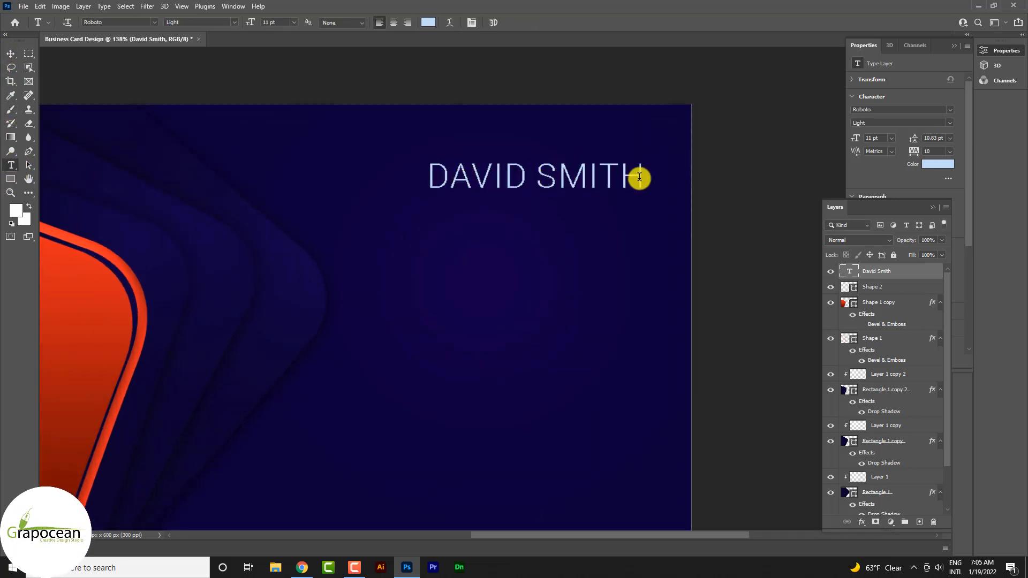
# Step: Duplicate the name and change the copy to 'GRAPHIC DESIGNER' at 6.8 pt
pyautogui.click(11, 54)
pyautogui.moveTo(484, 179); pyautogui.dragTo(693, 235)
pyautogui.click(11, 165)
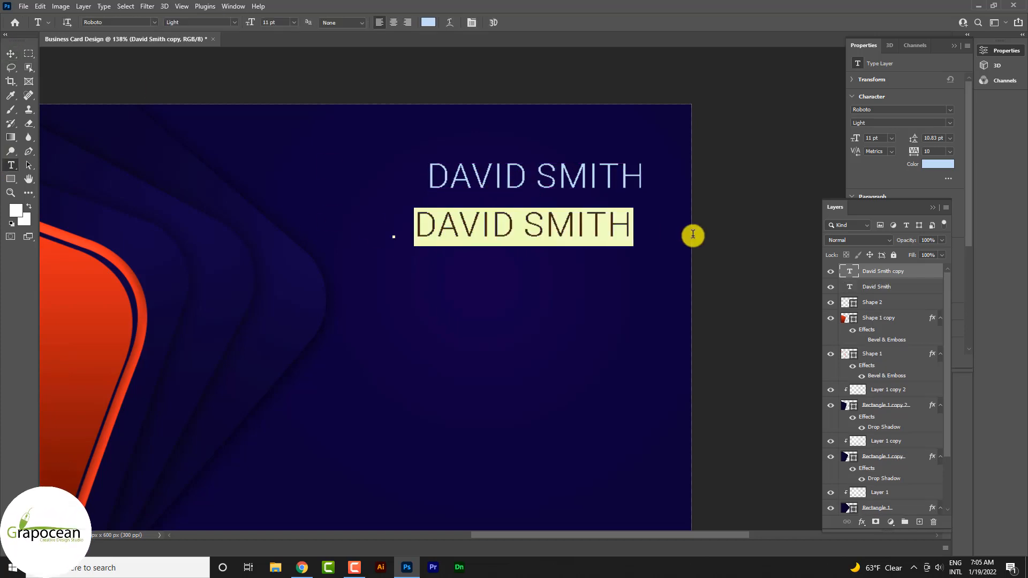
pyautogui.press('BackSpace')
pyautogui.write('AP')
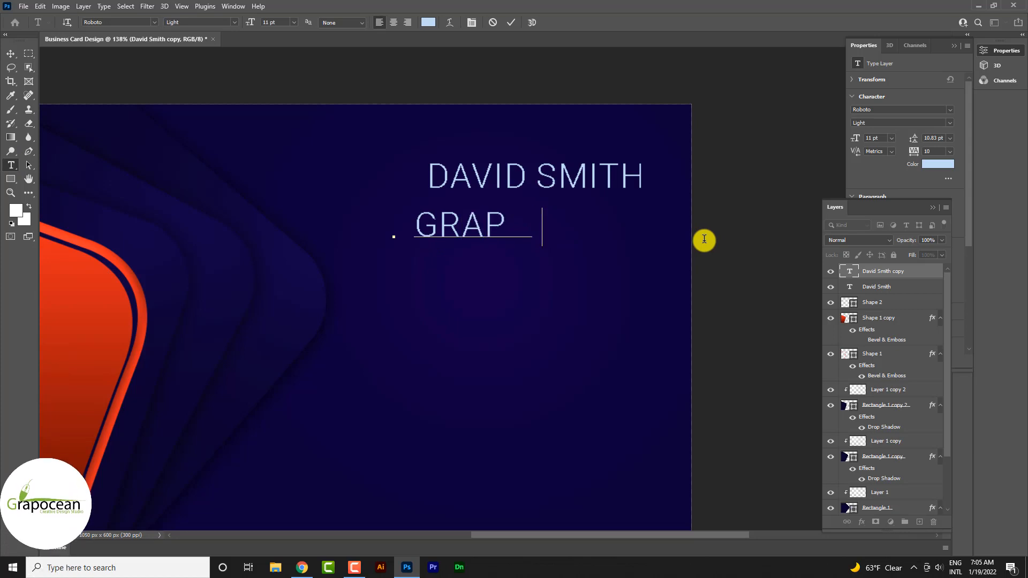
pyautogui.write('HIC DESIG')
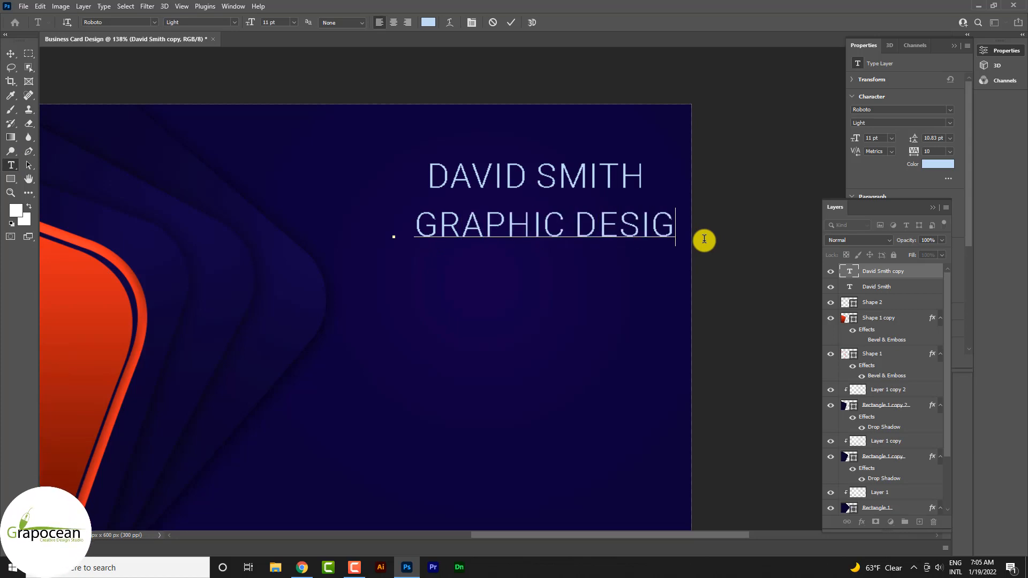
pyautogui.write('N')
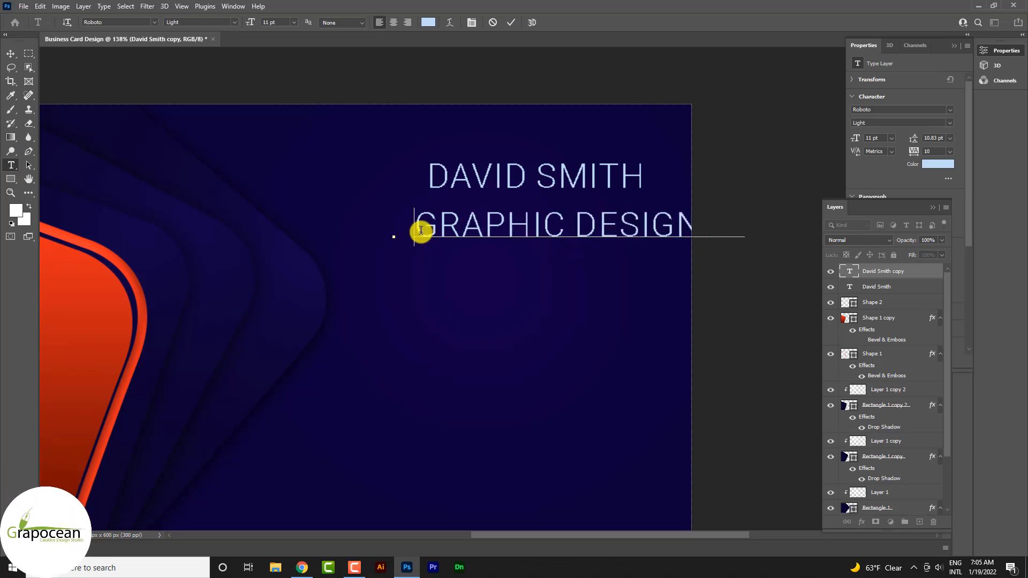
pyautogui.moveTo(421, 230); pyautogui.dragTo(1022, 271)
pyautogui.click(266, 22)
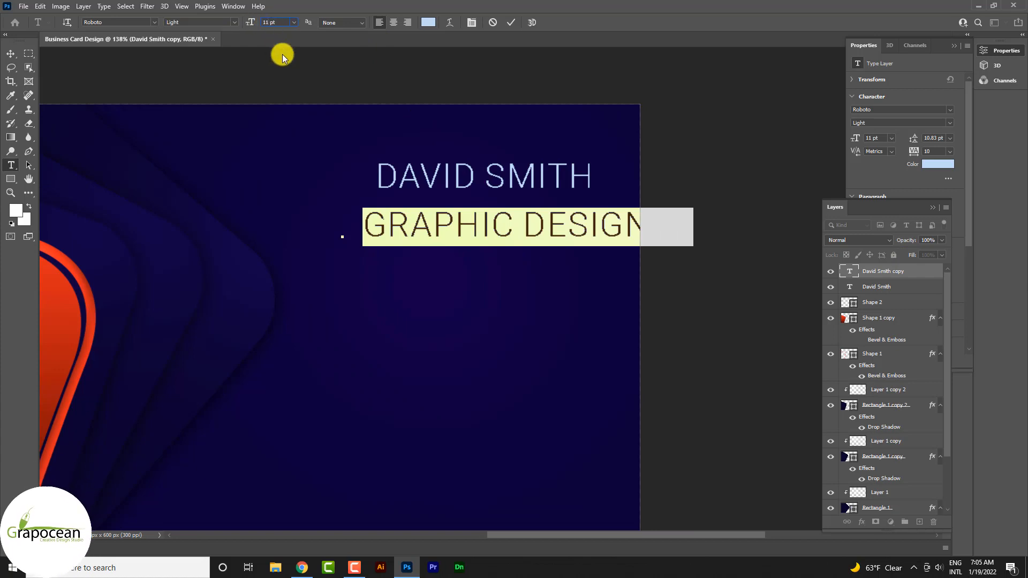
pyautogui.write('6.8')
pyautogui.press('Return')
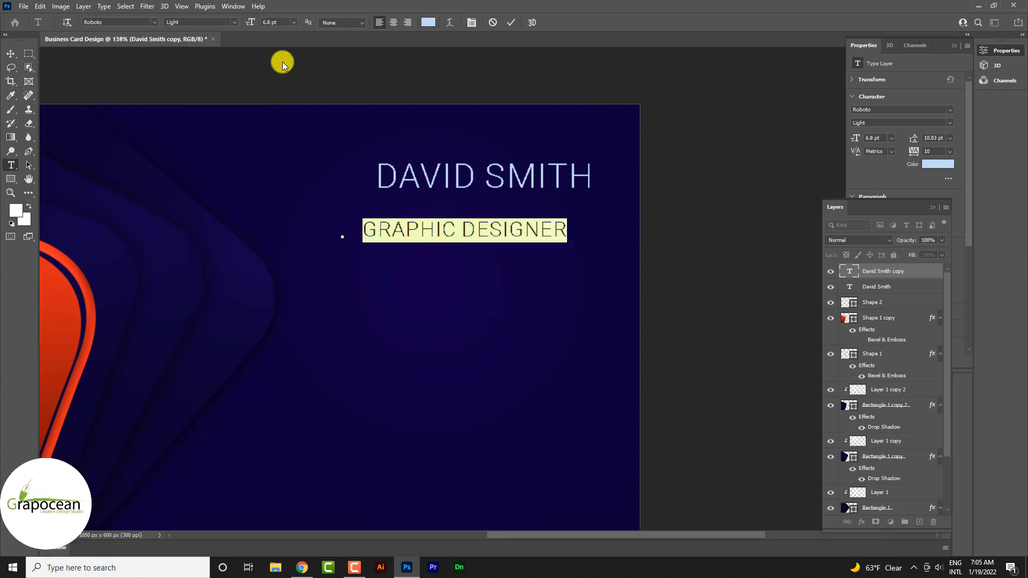
# Step: Turn off All Caps and place 'Graphic Designer' right-aligned under DAVID SMITH
pyautogui.click(932, 204)
pyautogui.click(857, 261)
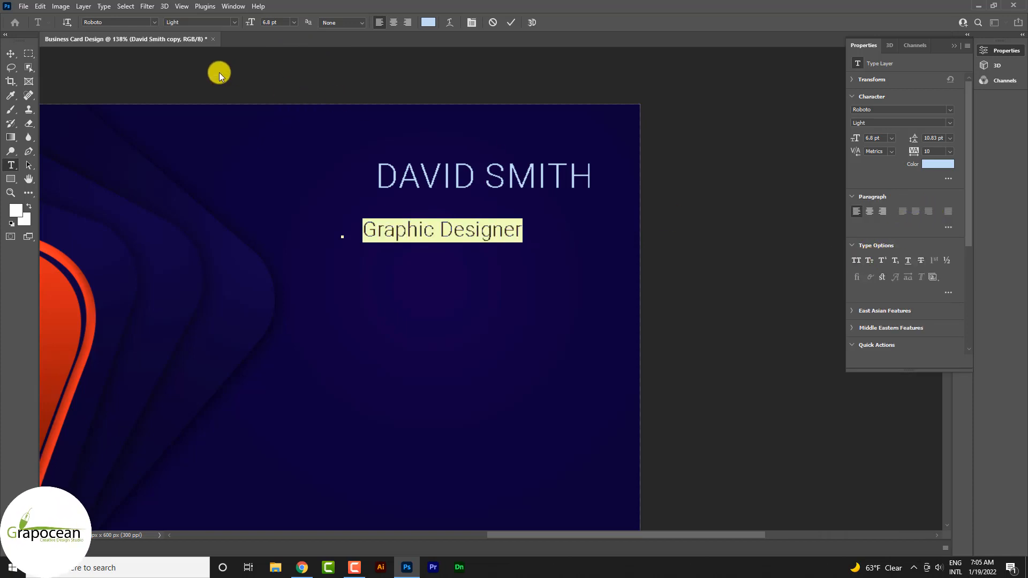
pyautogui.click(510, 22)
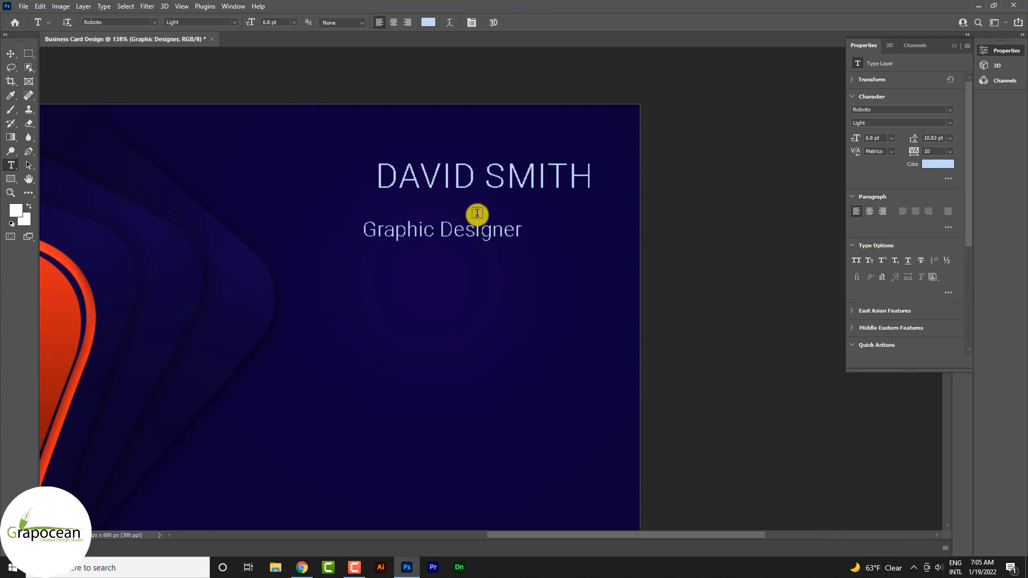
pyautogui.click(12, 54)
pyautogui.moveTo(461, 230); pyautogui.dragTo(534, 212)
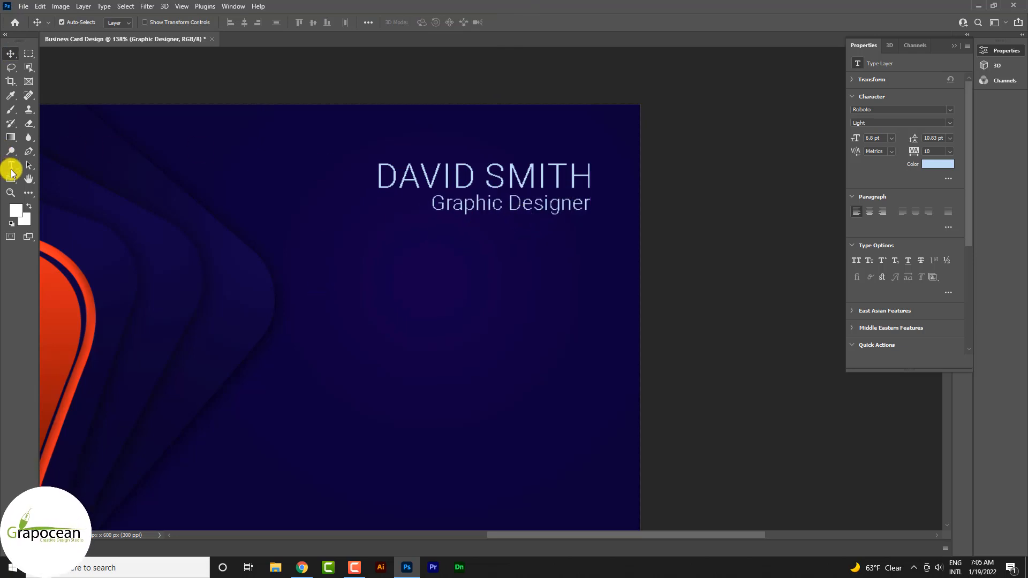
# Step: Switch DAVID SMITH to Roboto Regular weight
pyautogui.click(11, 167)
pyautogui.moveTo(381, 177); pyautogui.dragTo(594, 182)
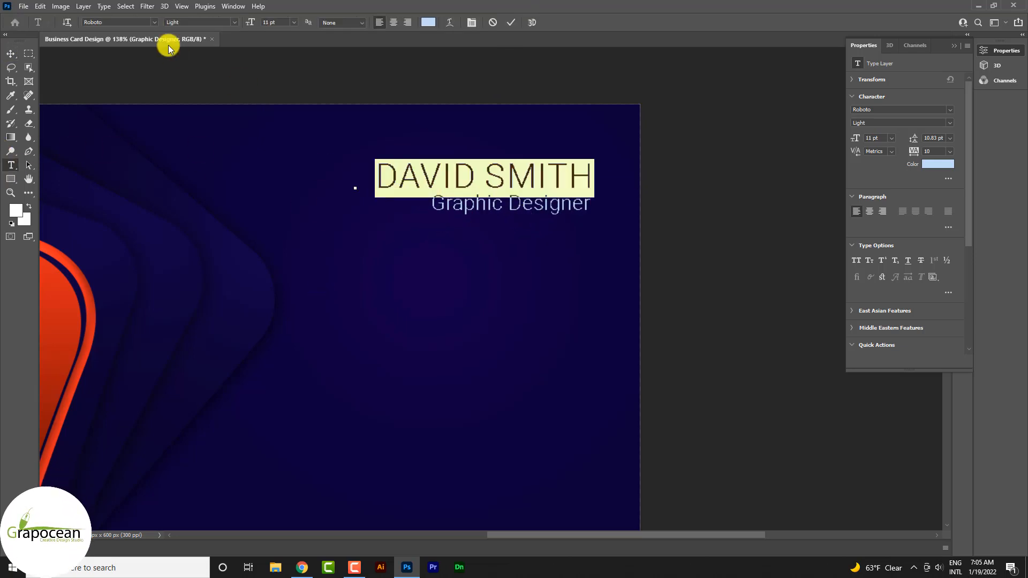
pyautogui.click(231, 24)
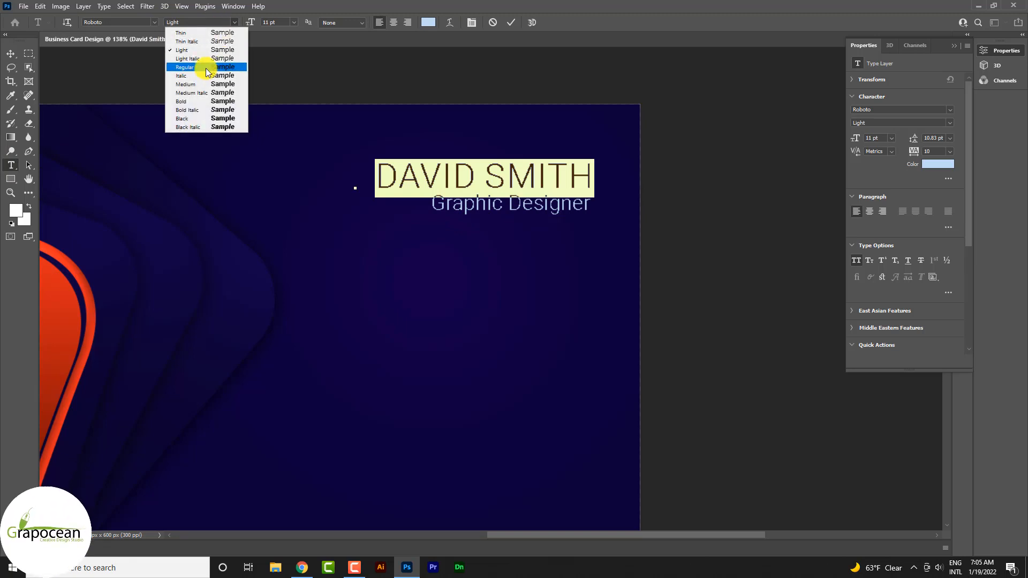
pyautogui.click(205, 68)
pyautogui.click(7, 51)
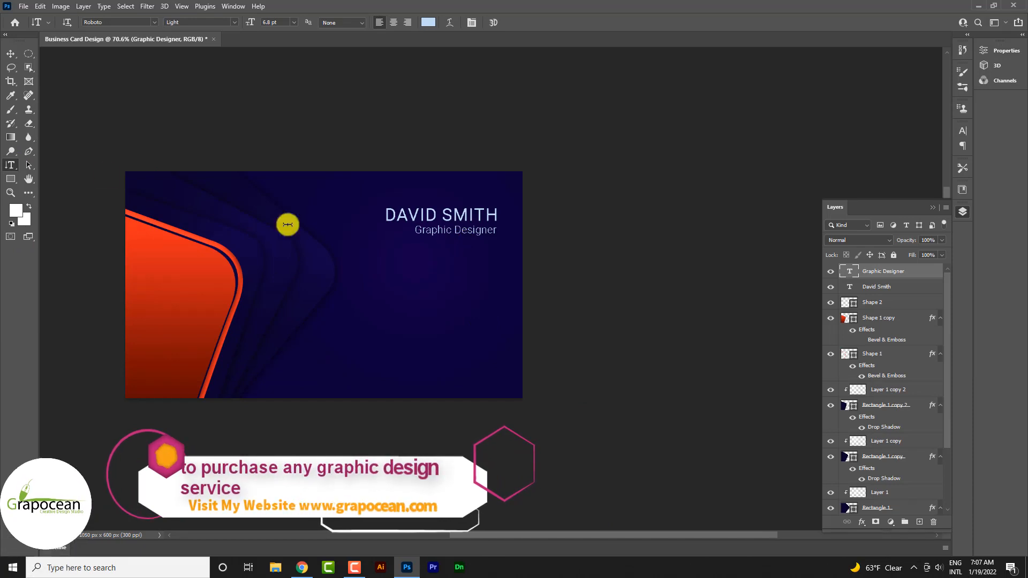
# Step: Draw a 68 px square below the title with 18 px rounded corners
pyautogui.click(11, 179)
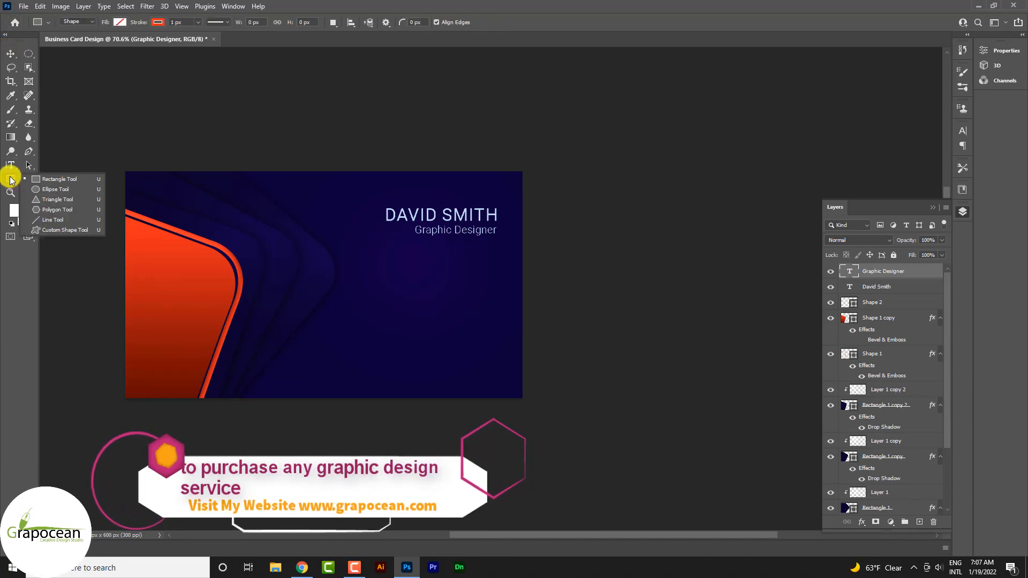
pyautogui.click(55, 179)
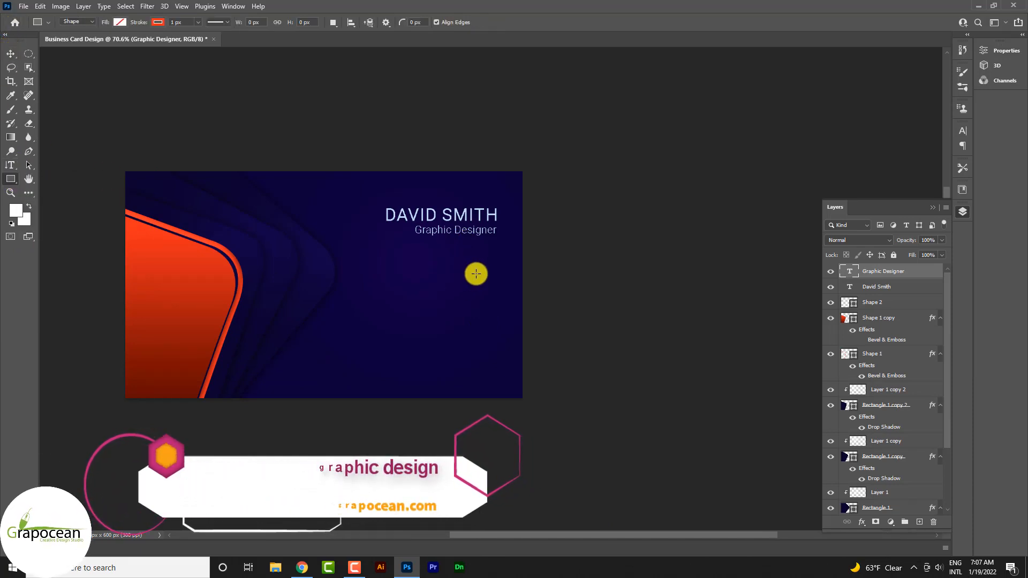
pyautogui.moveTo(464, 260); pyautogui.dragTo(490, 286)
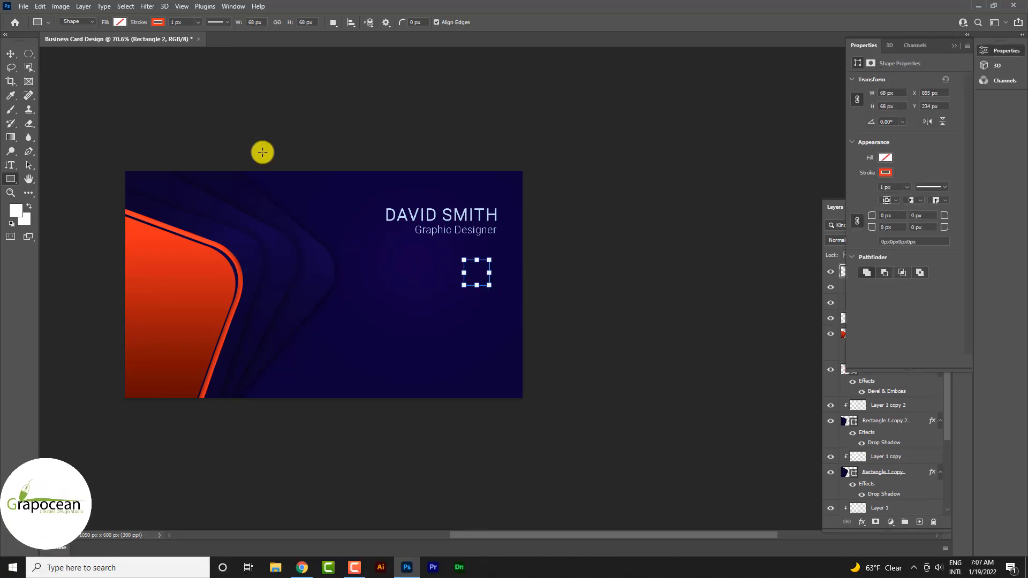
pyautogui.scroll(5, 498, 278)
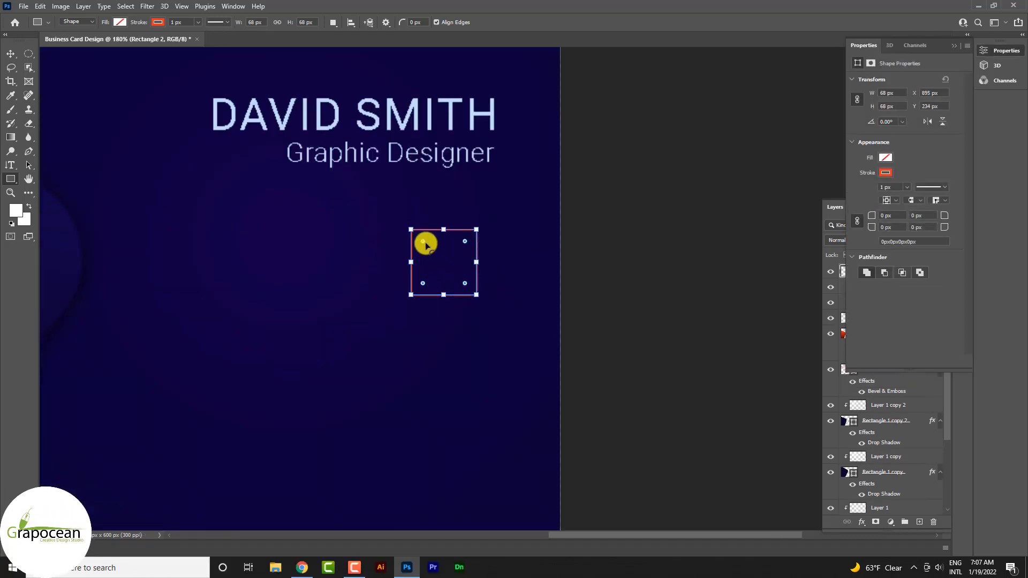
pyautogui.moveTo(426, 245); pyautogui.dragTo(429, 249)
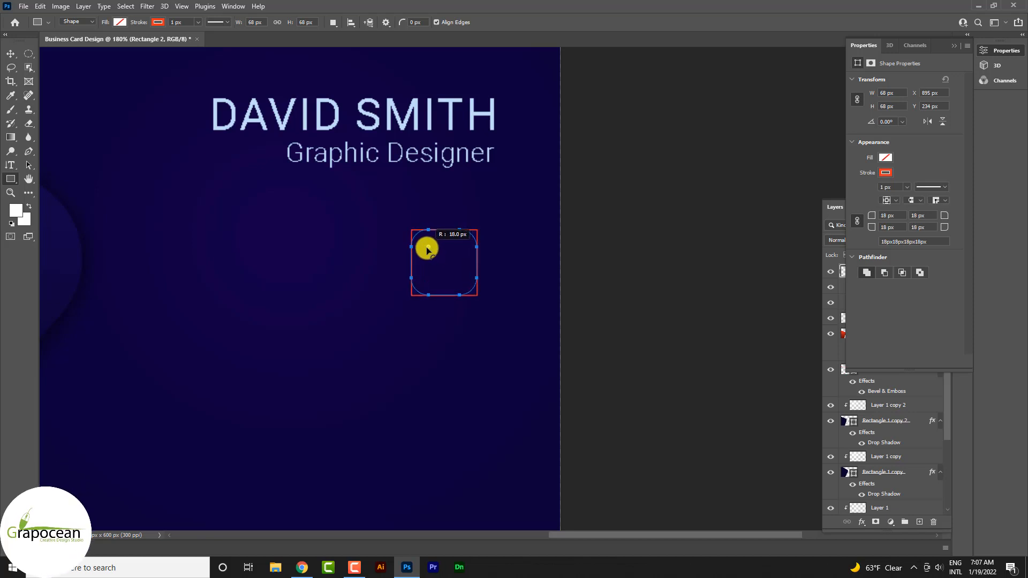
# Step: Give the square no stroke and a gradient fill from orange-red FF331F to dark red
pyautogui.click(120, 22)
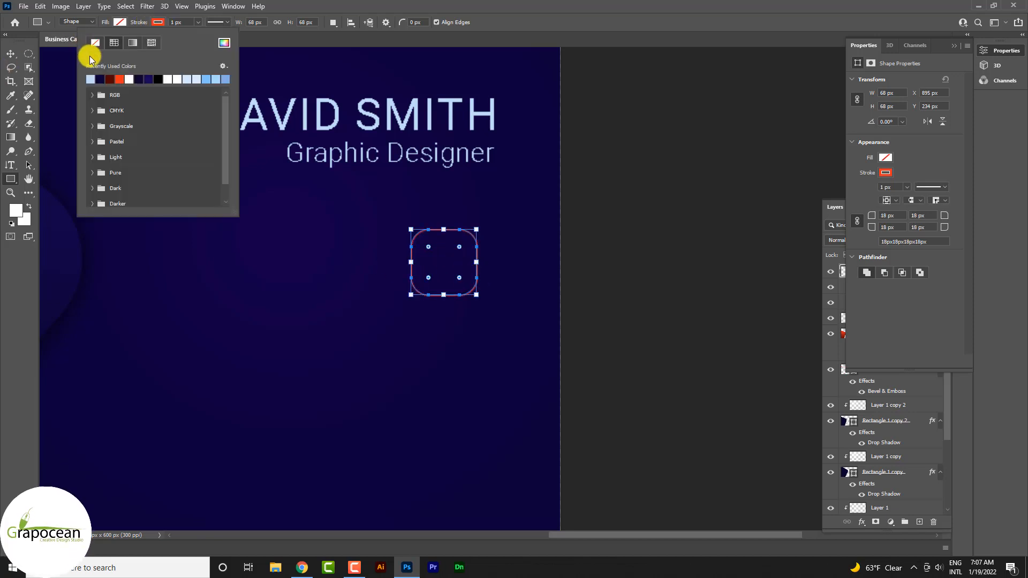
pyautogui.click(107, 43)
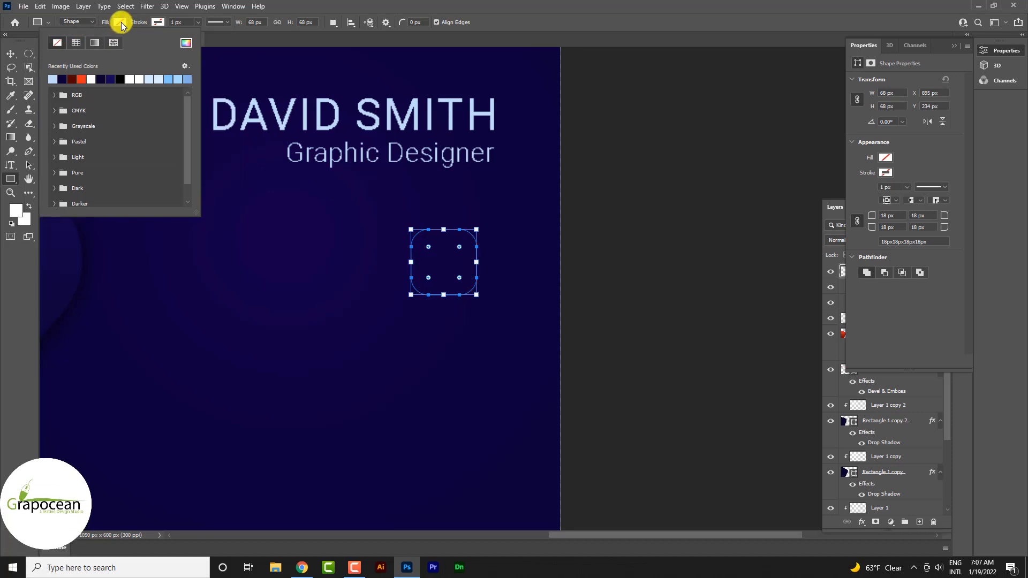
pyautogui.click(84, 79)
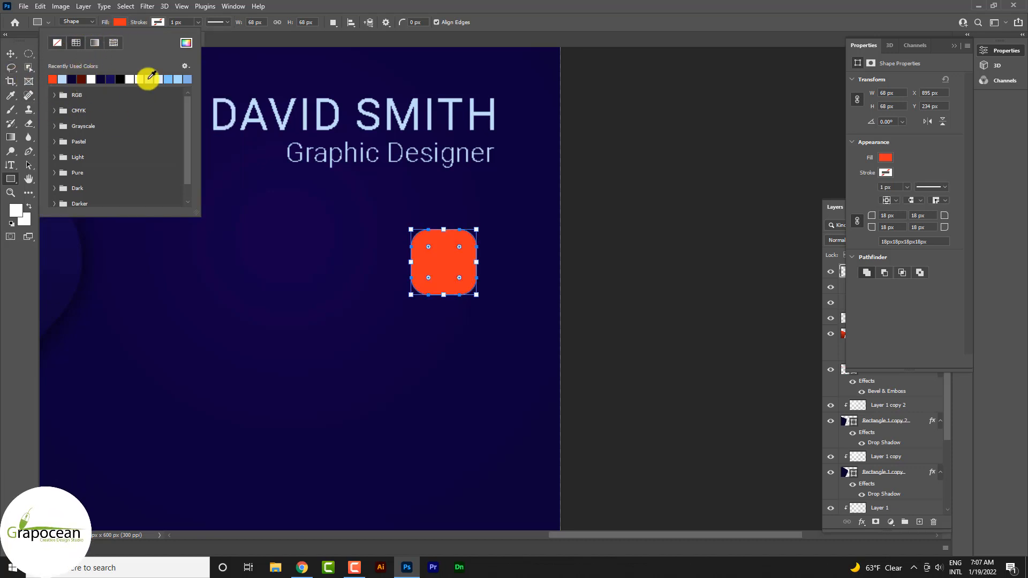
pyautogui.click(94, 42)
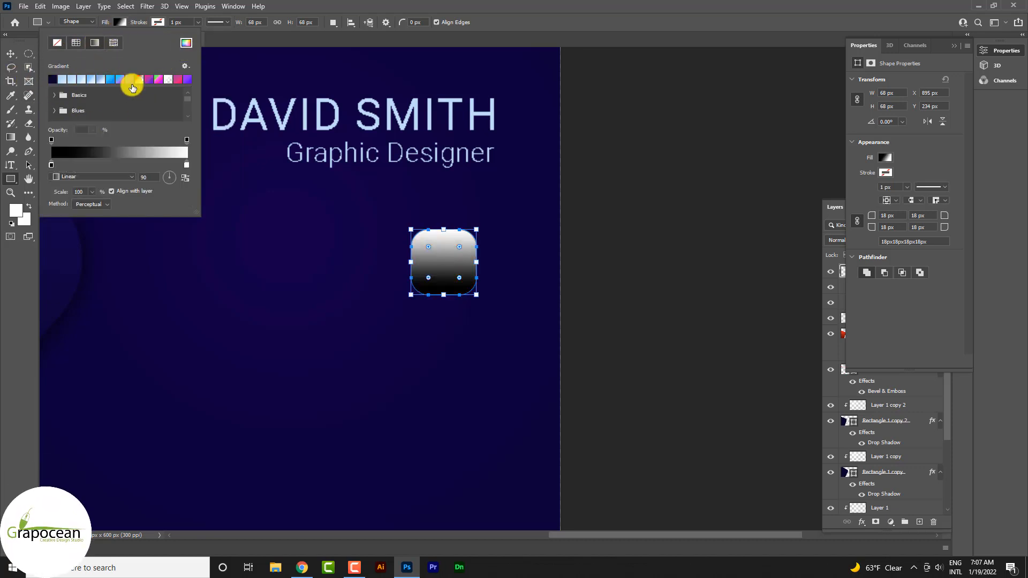
pyautogui.doubleClick(188, 165)
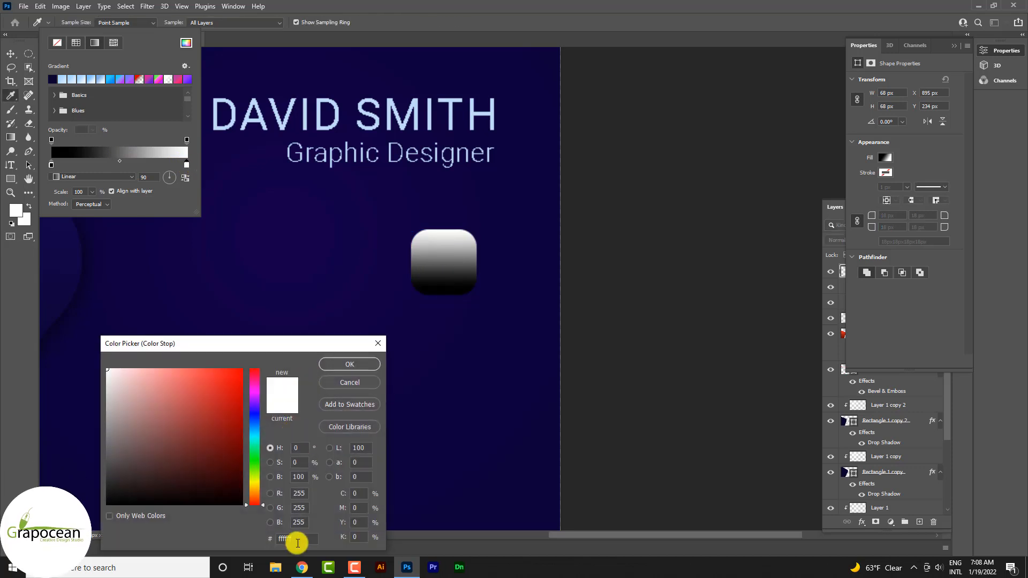
pyautogui.write('FF331F')
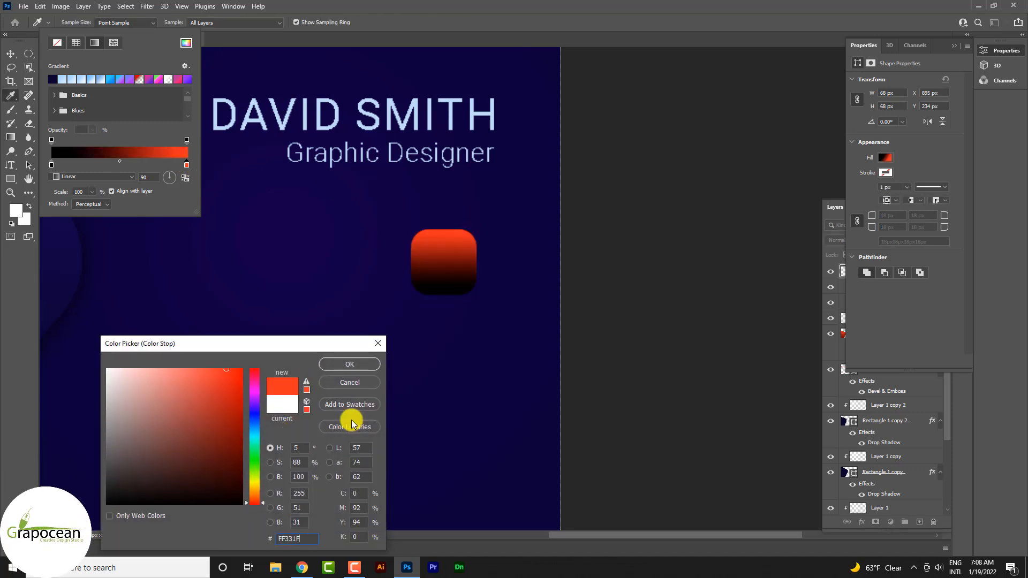
pyautogui.click(349, 364)
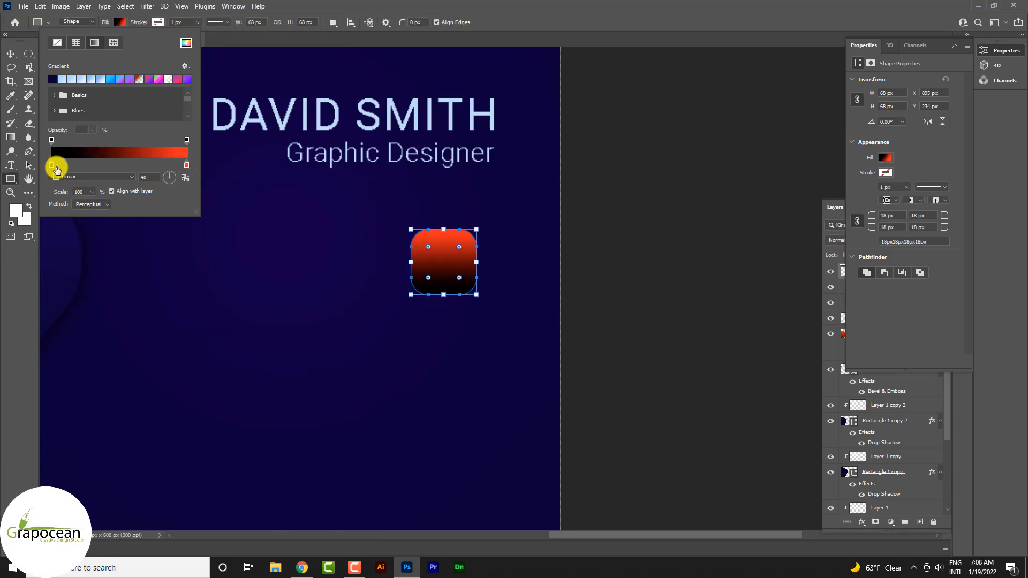
pyautogui.doubleClick(52, 165)
pyautogui.write('FF331F')
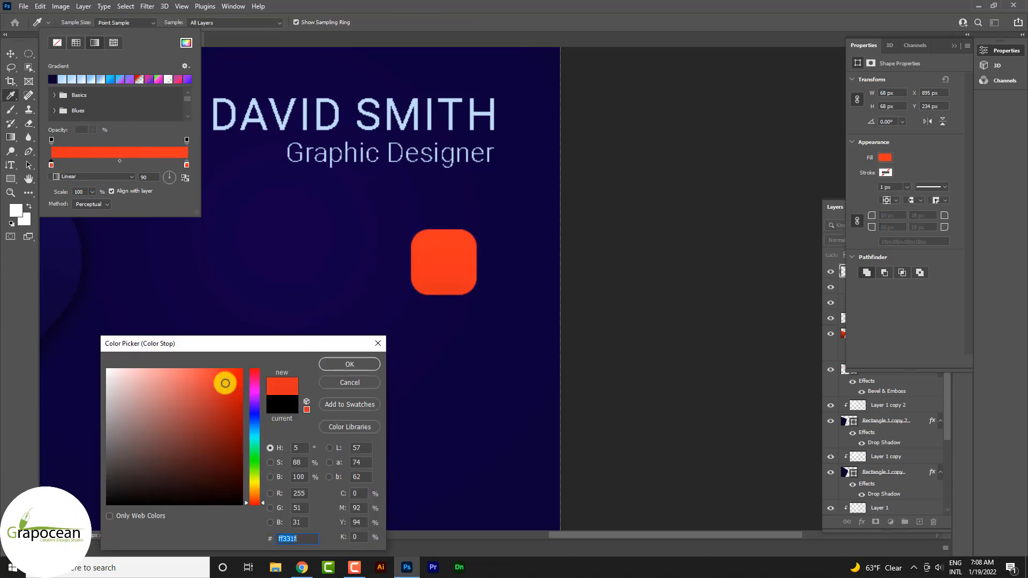
pyautogui.moveTo(224, 383); pyautogui.dragTo(238, 419)
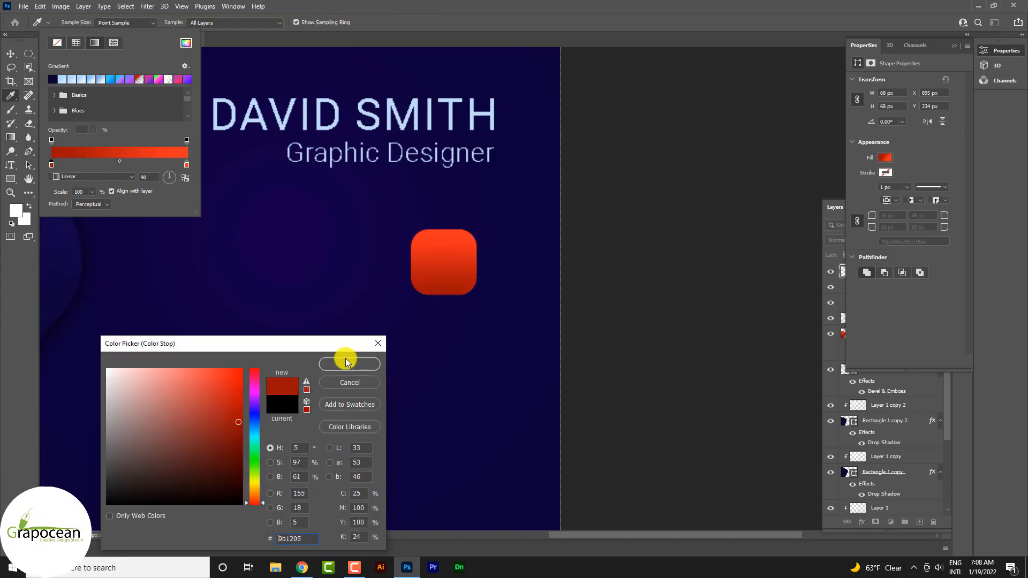
pyautogui.click(349, 364)
pyautogui.click(7, 53)
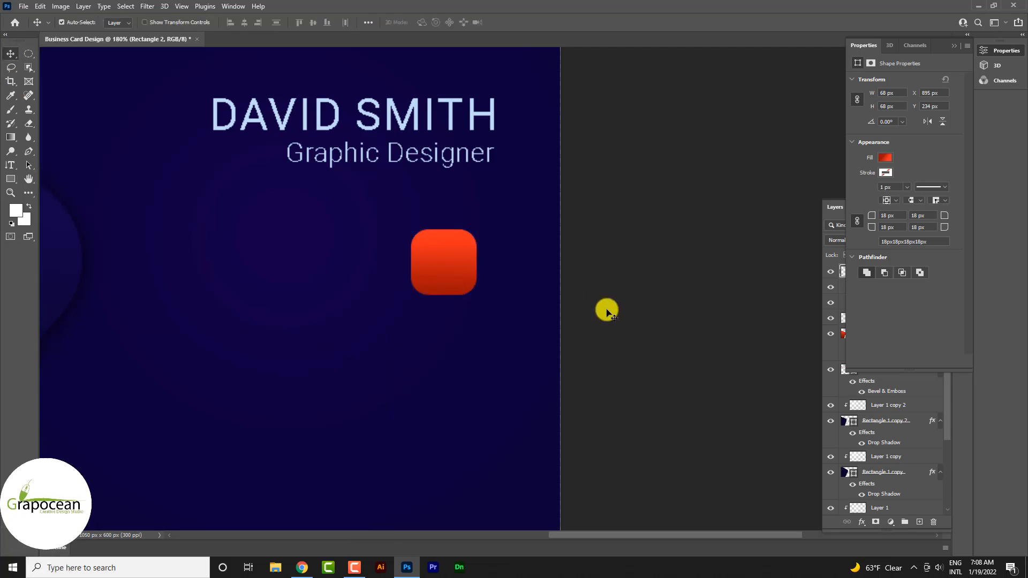
# Step: Alt-drag the gradient rounded square to place a duplicate just left of and slightly below it
pyautogui.scroll(-5, 588, 289)
pyautogui.scroll(3, 487, 265)
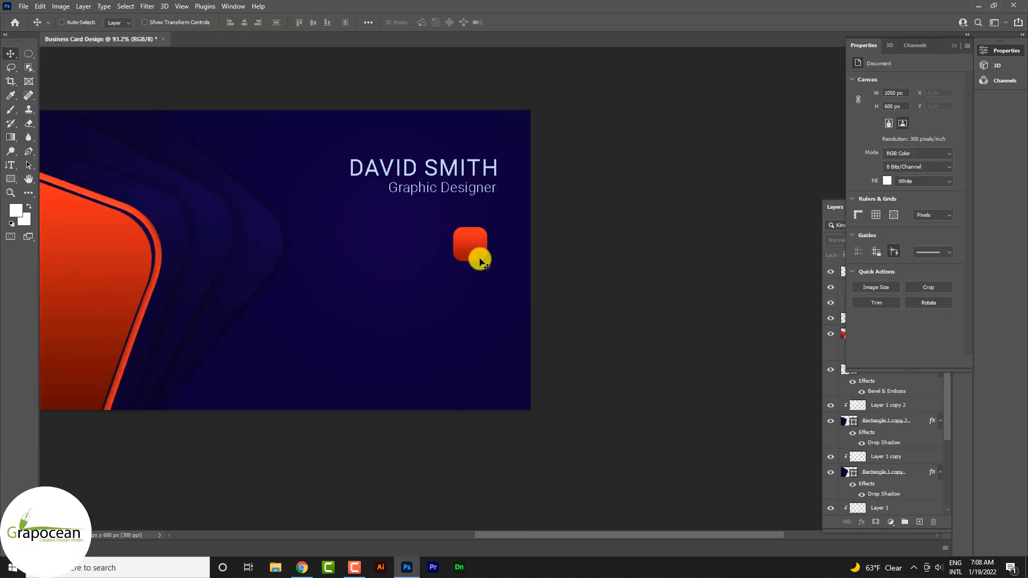
pyautogui.scroll(2, 482, 248)
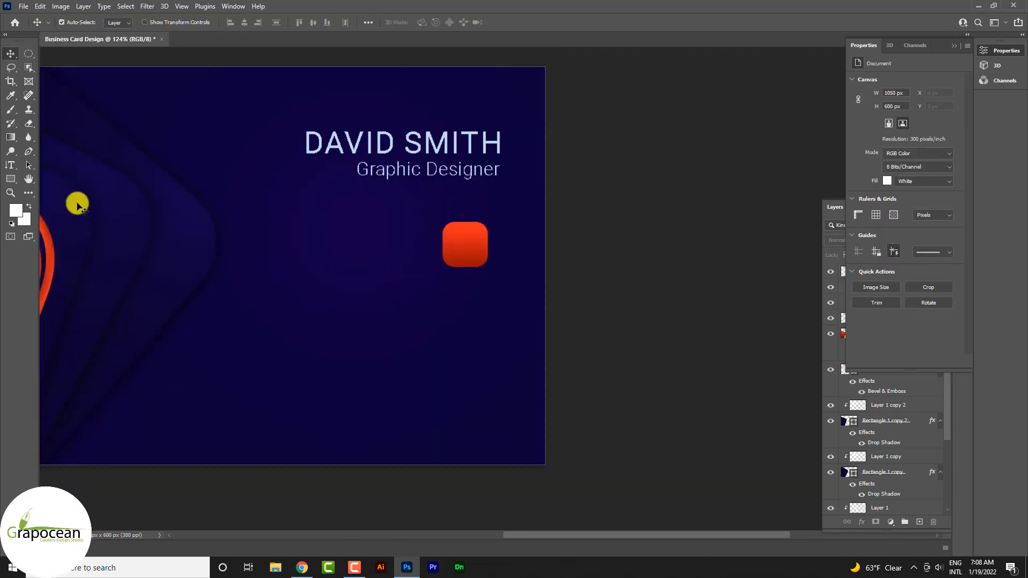
pyautogui.click(468, 253)
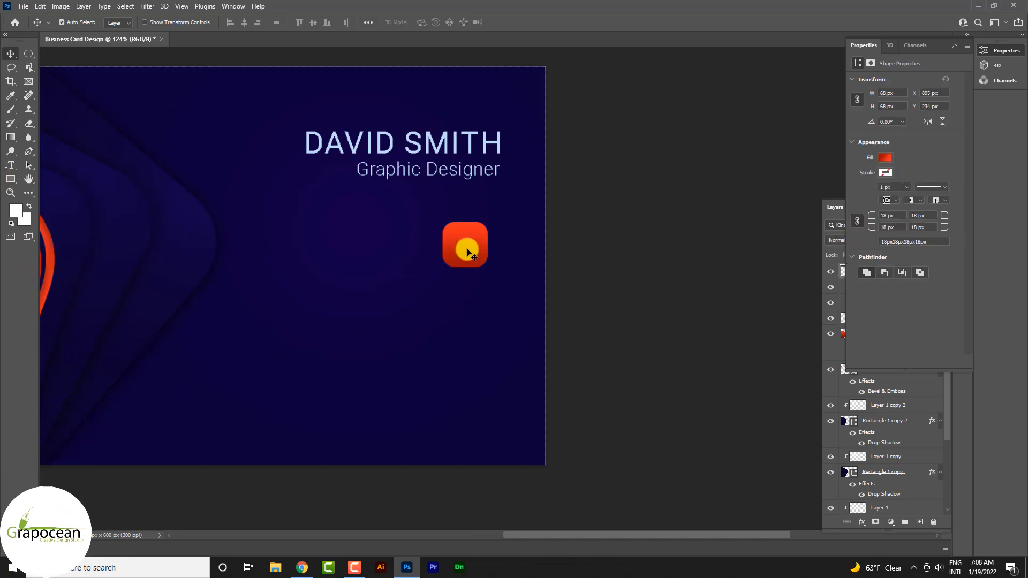
pyautogui.moveTo(447, 265); pyautogui.dragTo(397, 272)
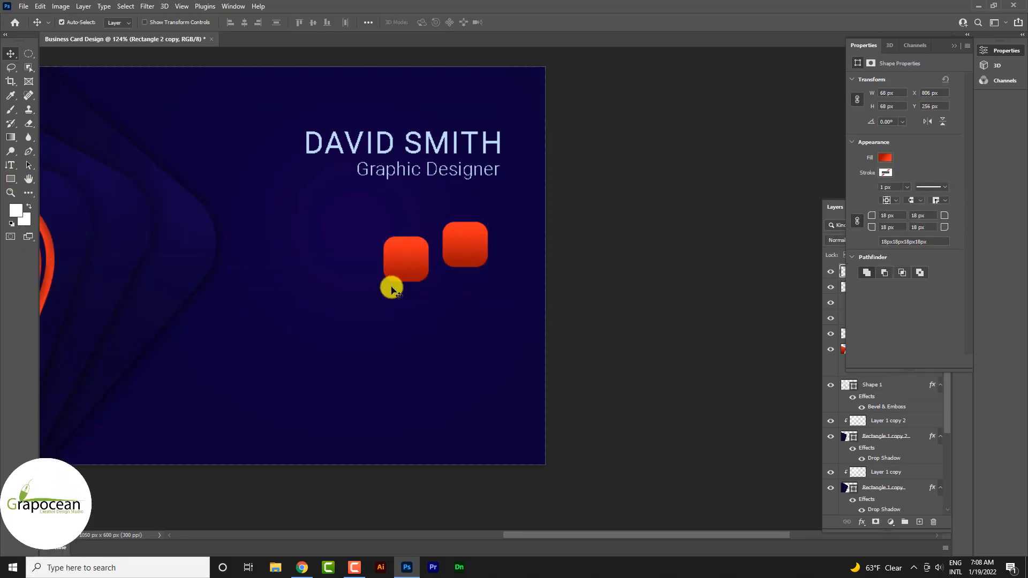
pyautogui.click(12, 180)
# Step: Set the copied square's fill to No Color and move the outline onto the orange square
pyautogui.click(116, 22)
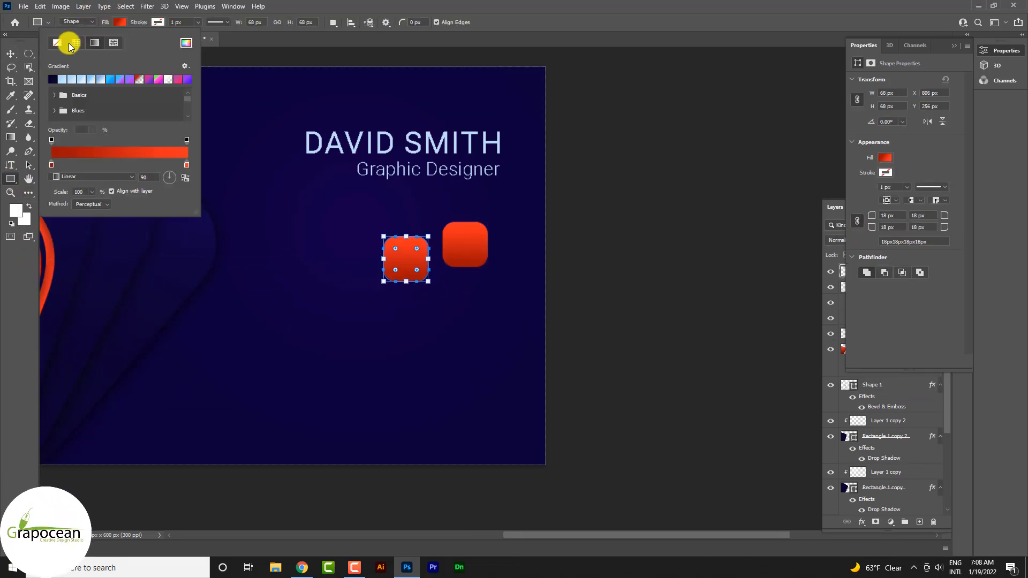
pyautogui.click(58, 42)
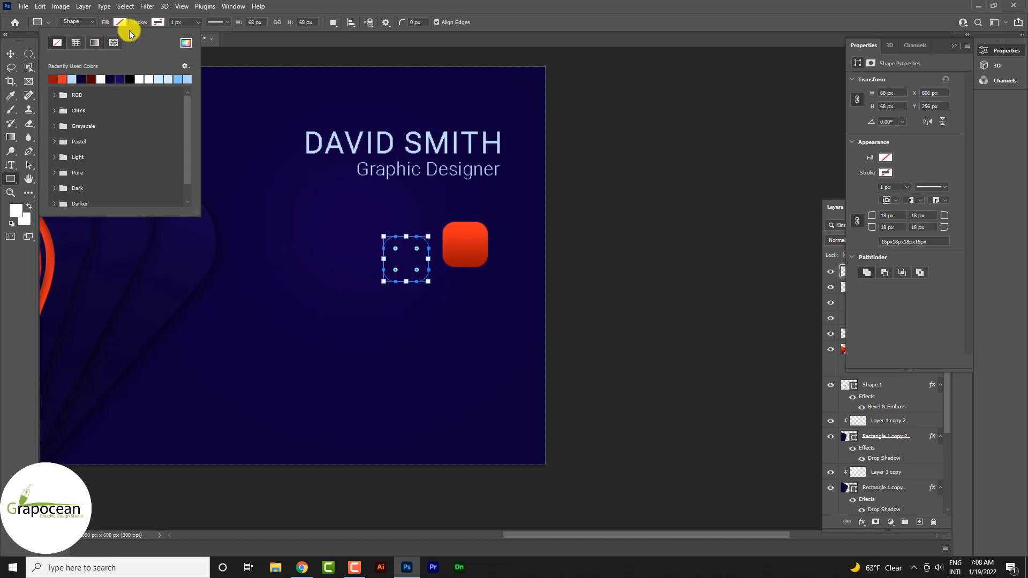
pyautogui.click(11, 55)
pyautogui.scroll(4, 431, 263)
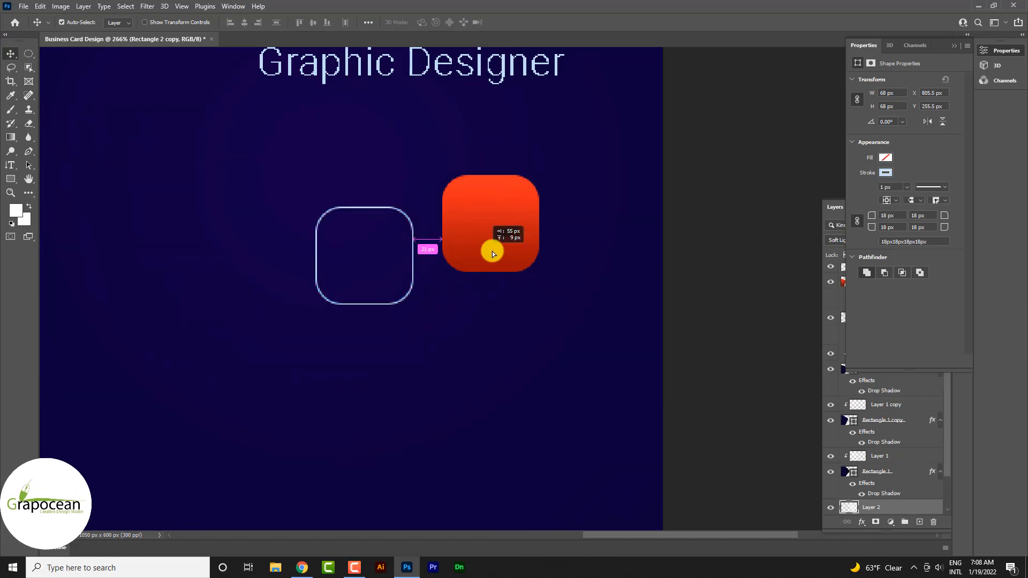
pyautogui.click(425, 240)
pyautogui.scroll(5, 413, 232)
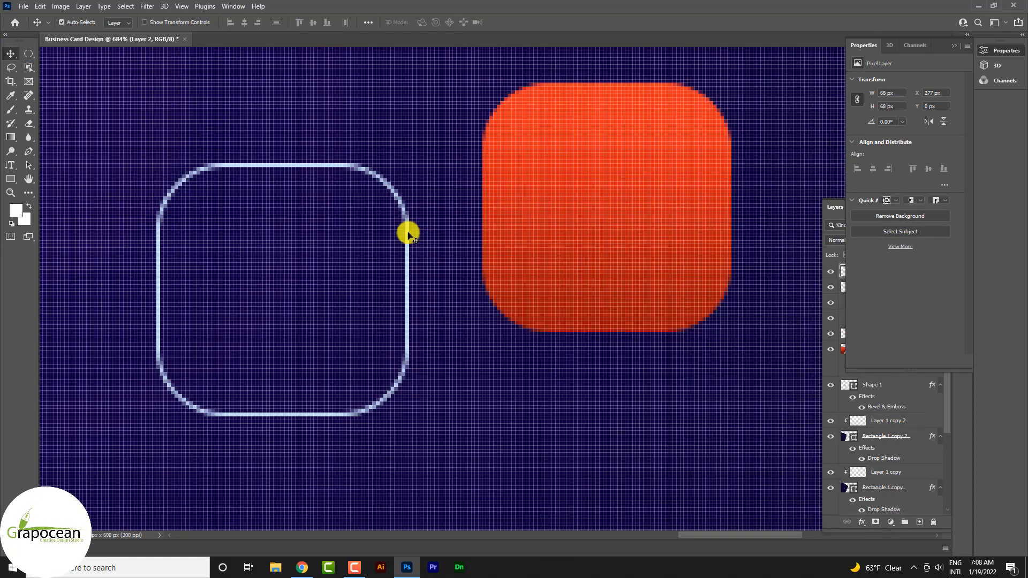
pyautogui.moveTo(408, 232); pyautogui.dragTo(693, 151)
pyautogui.scroll(-3, 635, 204)
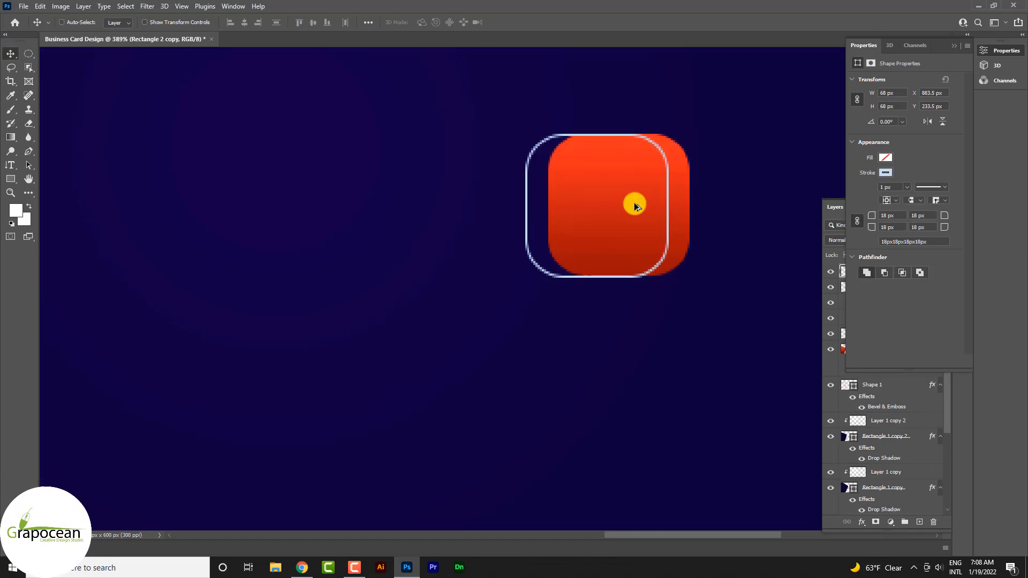
pyautogui.scroll(-3, 634, 206)
# Step: Scale the outline to about 71% so it sits just inside the orange square
pyautogui.hotkey('ctrl', 't')
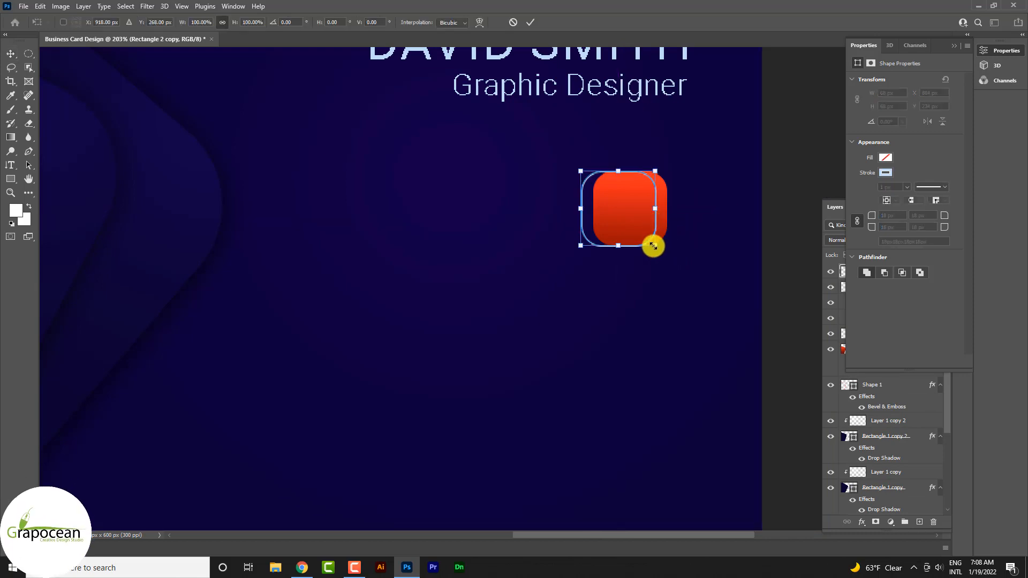
pyautogui.moveTo(653, 246); pyautogui.dragTo(682, 246)
pyautogui.scroll(2, 634, 225)
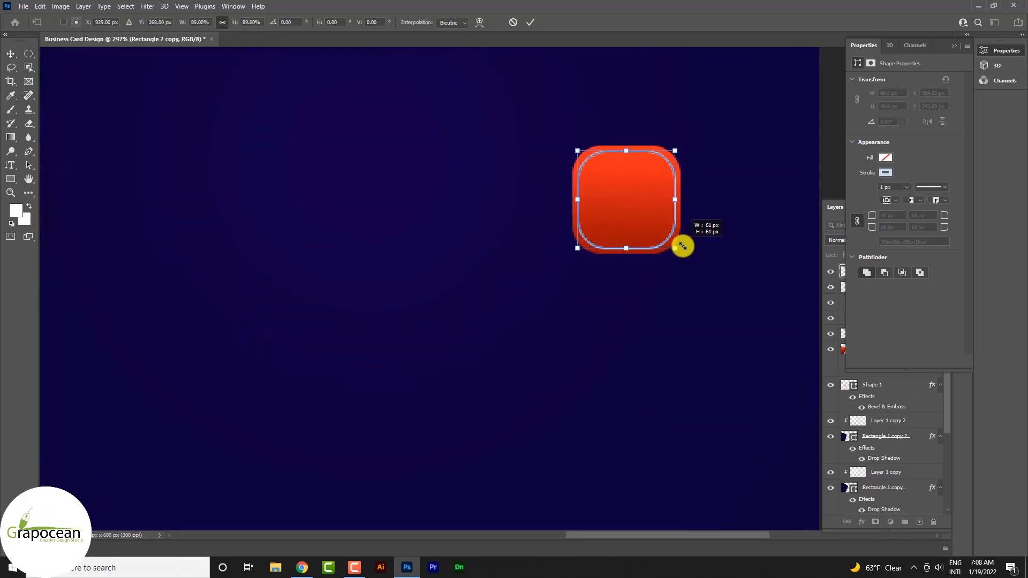
pyautogui.click(530, 22)
pyautogui.click(496, 293)
pyautogui.scroll(-6, 496, 294)
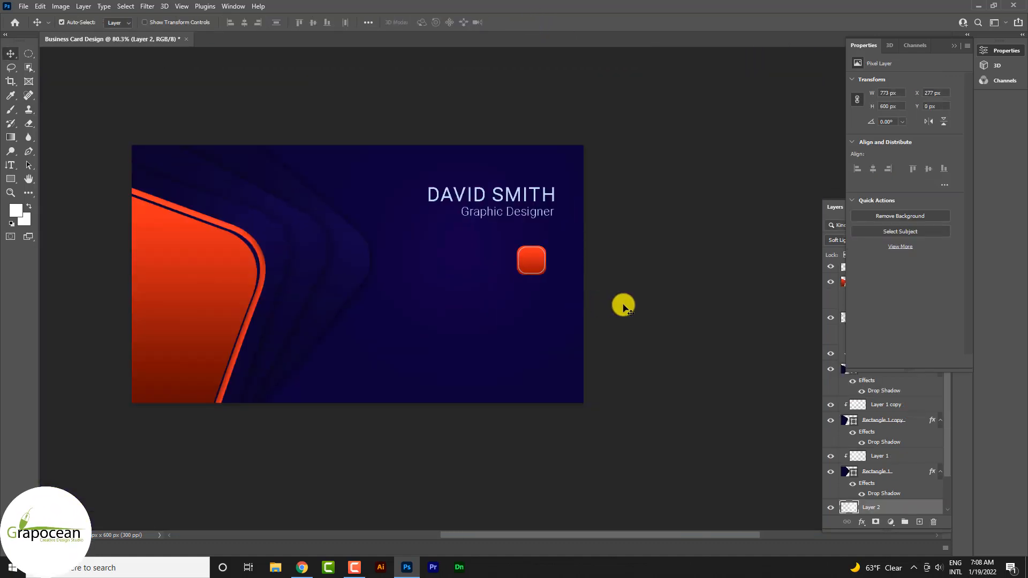
pyautogui.scroll(8, 556, 191)
# Step: Duplicate the orange rounded square twice, stacking the copies in a column below it
pyautogui.click(538, 190)
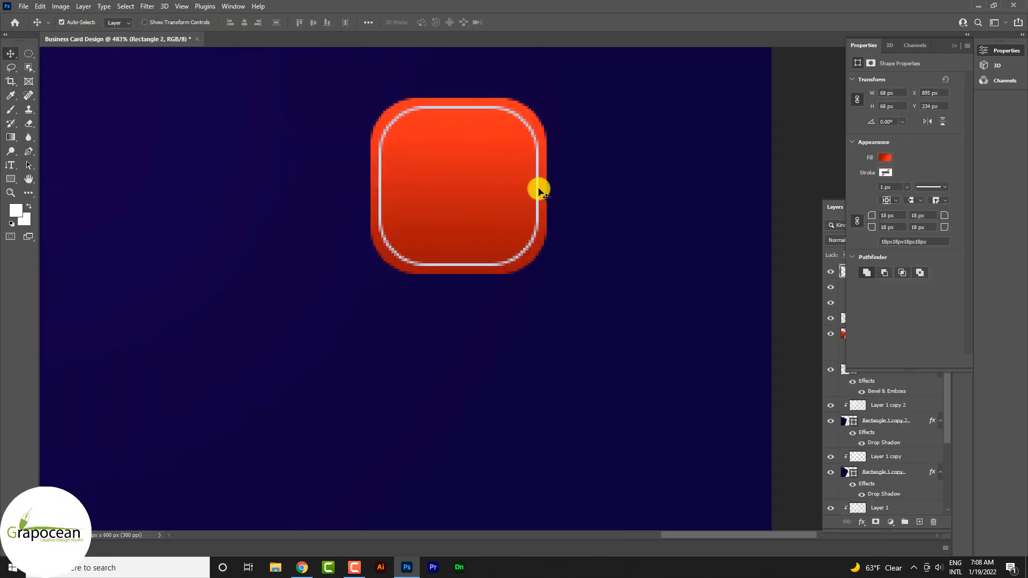
pyautogui.moveTo(537, 195); pyautogui.dragTo(544, 411)
pyautogui.scroll(-5, 544, 411)
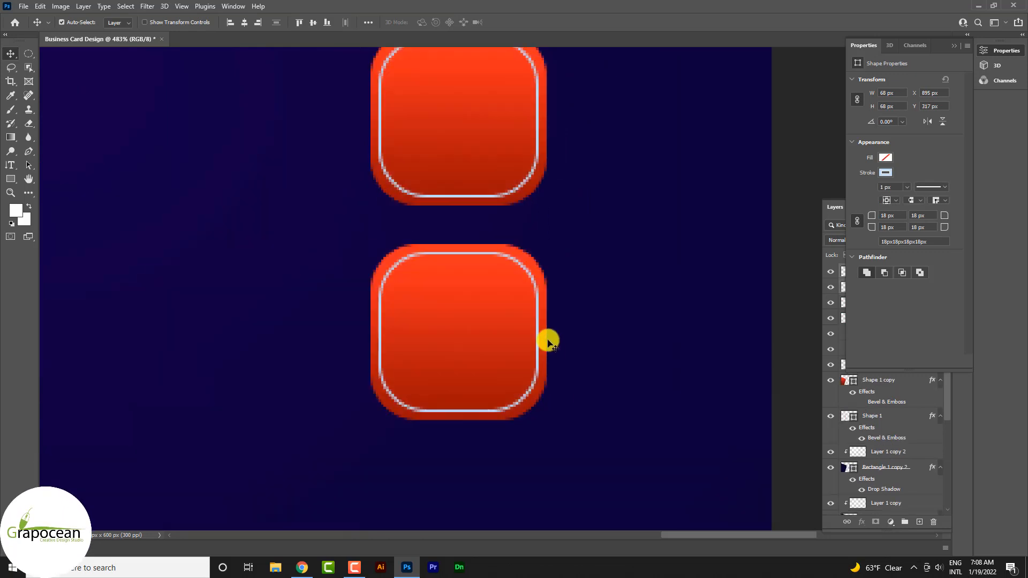
pyautogui.scroll(-3, 530, 298)
pyautogui.press('Down')
pyautogui.press('Down')
pyautogui.press('Down')
pyautogui.press('Down')
pyautogui.press('Down')
pyautogui.press('Down')
pyautogui.press('Down')
pyautogui.press('Down')
pyautogui.press('Down')
pyautogui.press('Down')
pyautogui.press('Down')
pyautogui.press('Down')
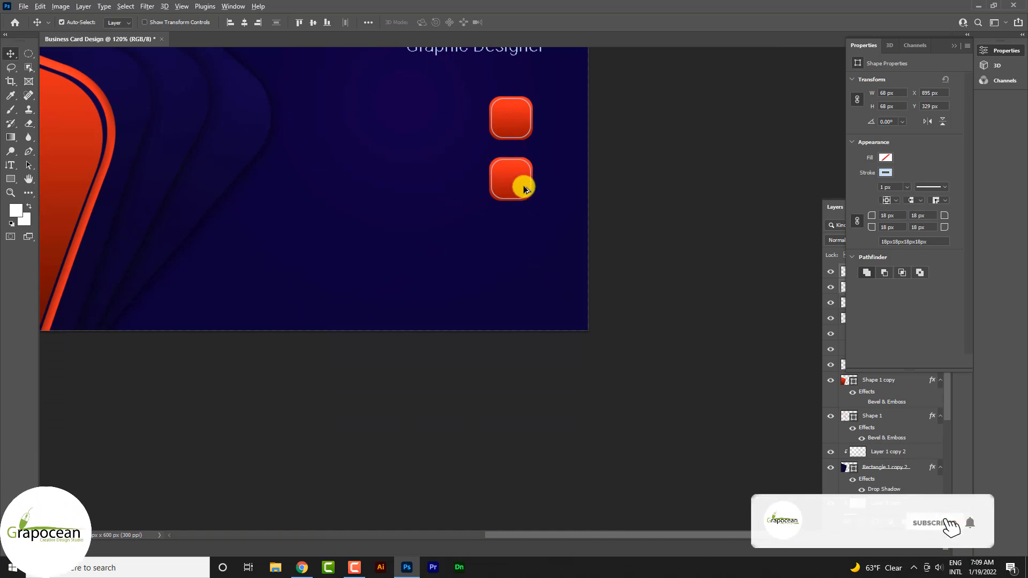
pyautogui.moveTo(523, 185); pyautogui.dragTo(525, 243)
# Step: Select all the Rectangle 2 layers and distribute their vertical centers evenly
pyautogui.click(957, 51)
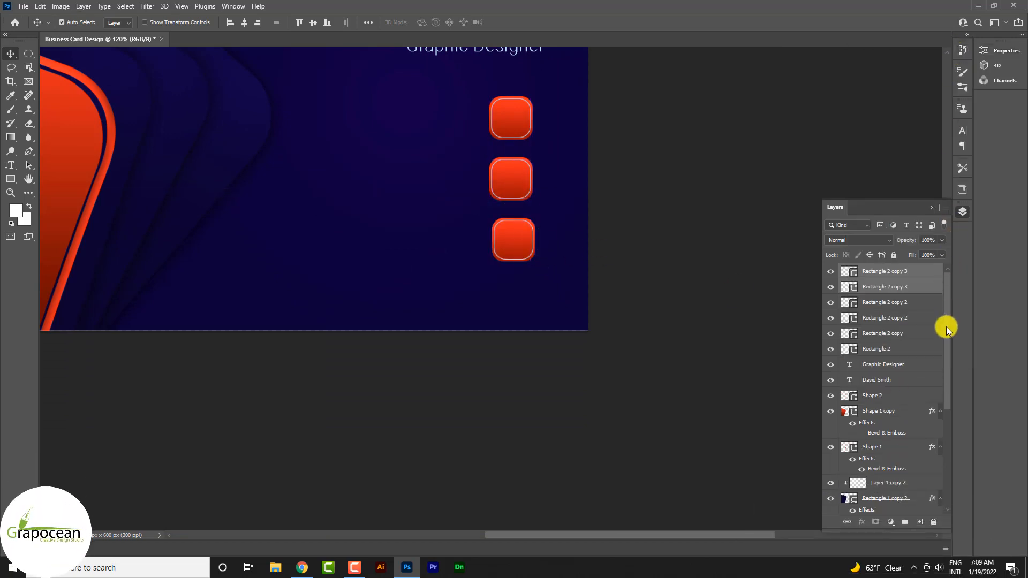
pyautogui.keyDown('shift'); pyautogui.click(911, 349); pyautogui.keyUp('shift')
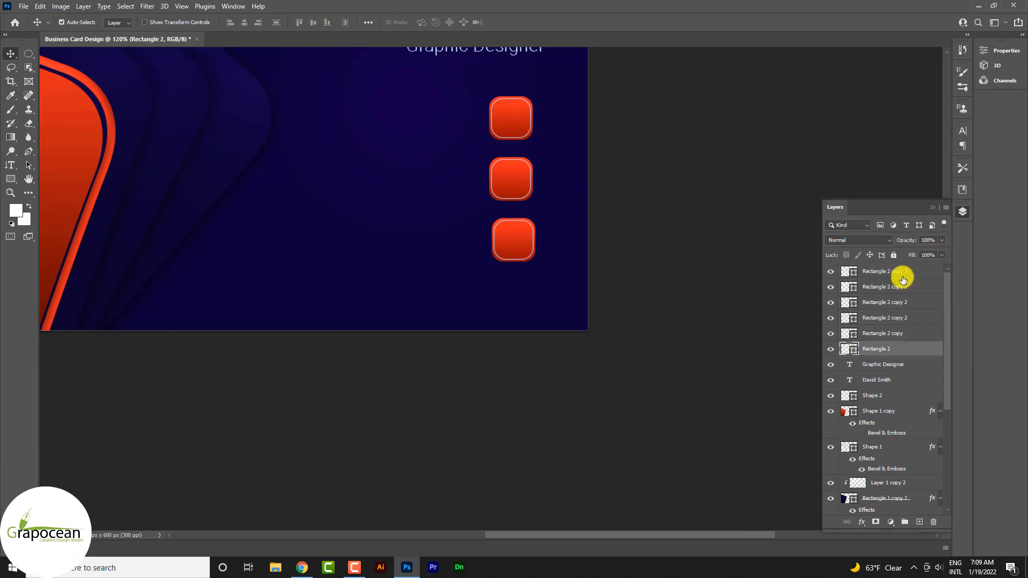
pyautogui.keyDown('shift'); pyautogui.click(906, 272); pyautogui.keyUp('shift')
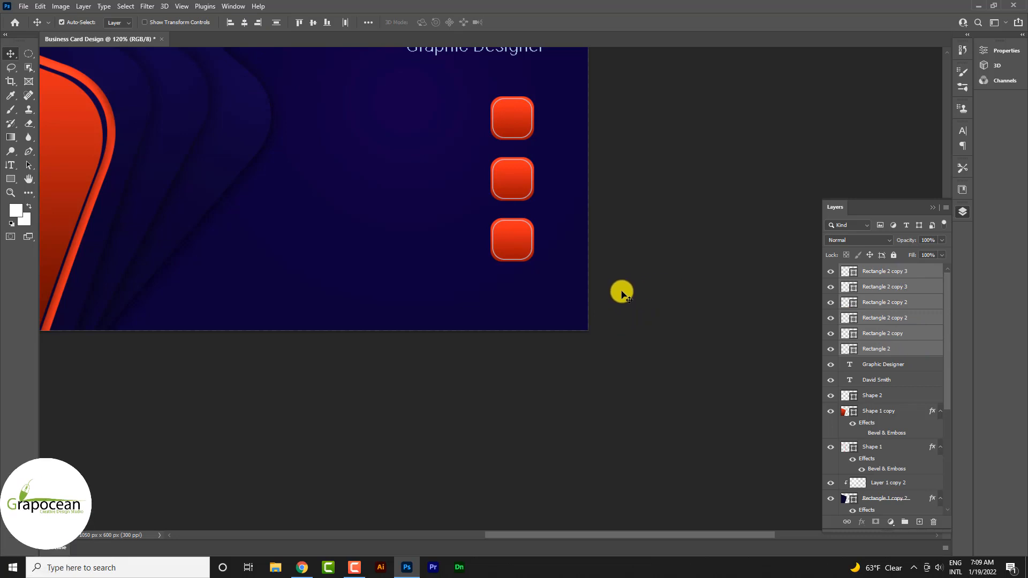
pyautogui.click(272, 25)
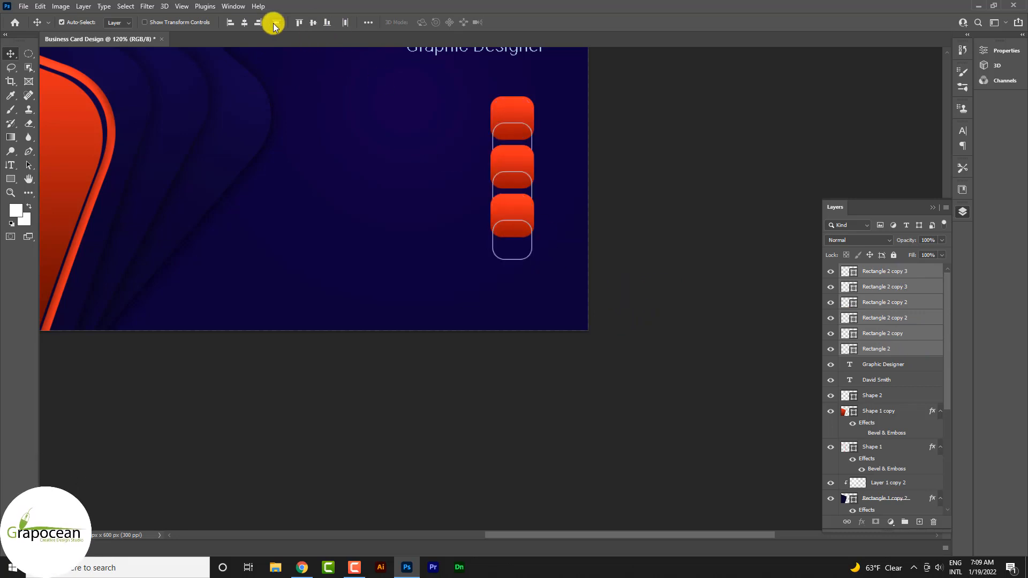
pyautogui.hotkey('ctrl', 'z')
pyautogui.click(273, 25)
pyautogui.scroll(-3, 501, 282)
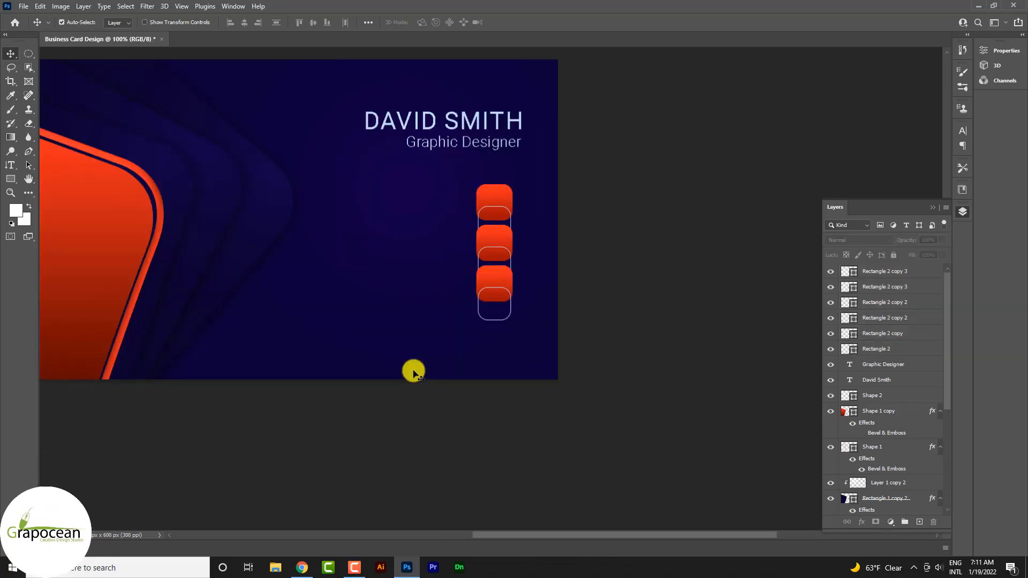
# Step: Open the globe, email and phone icon SVGs from Downloads, accepting each rasterize dialog
pyautogui.click(24, 10)
pyautogui.click(31, 25)
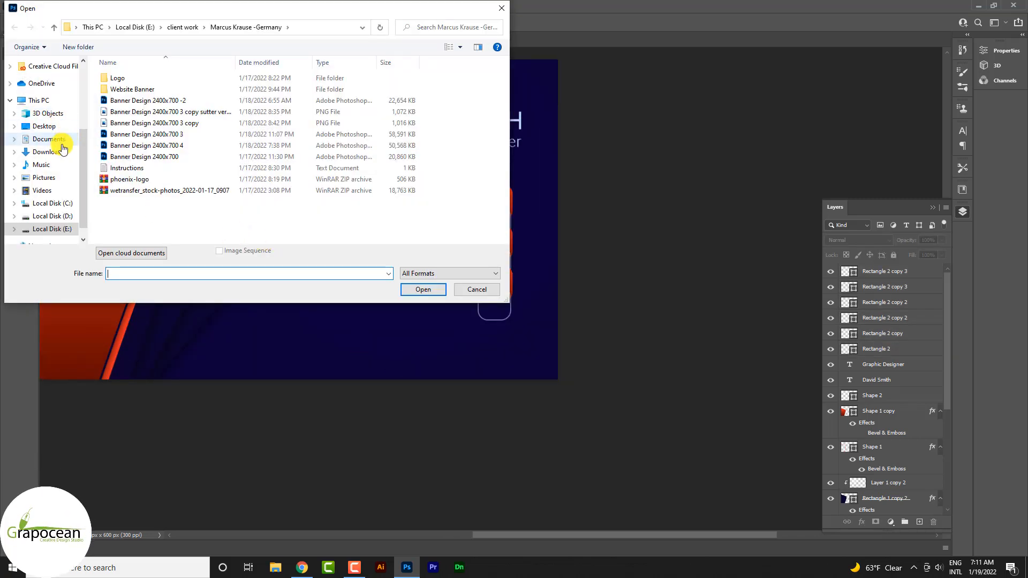
pyautogui.click(63, 150)
pyautogui.moveTo(305, 108); pyautogui.dragTo(102, 137)
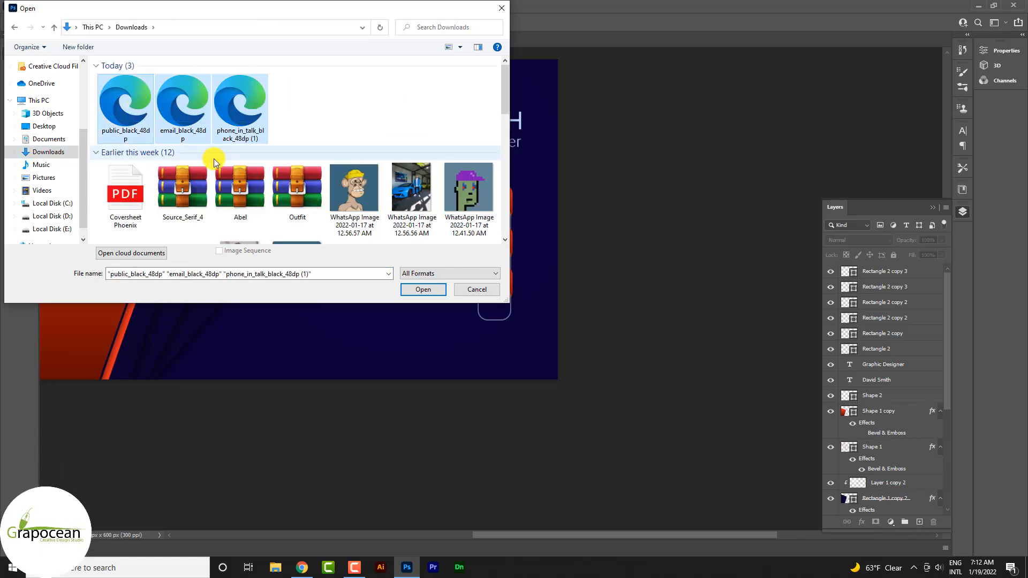
pyautogui.click(428, 289)
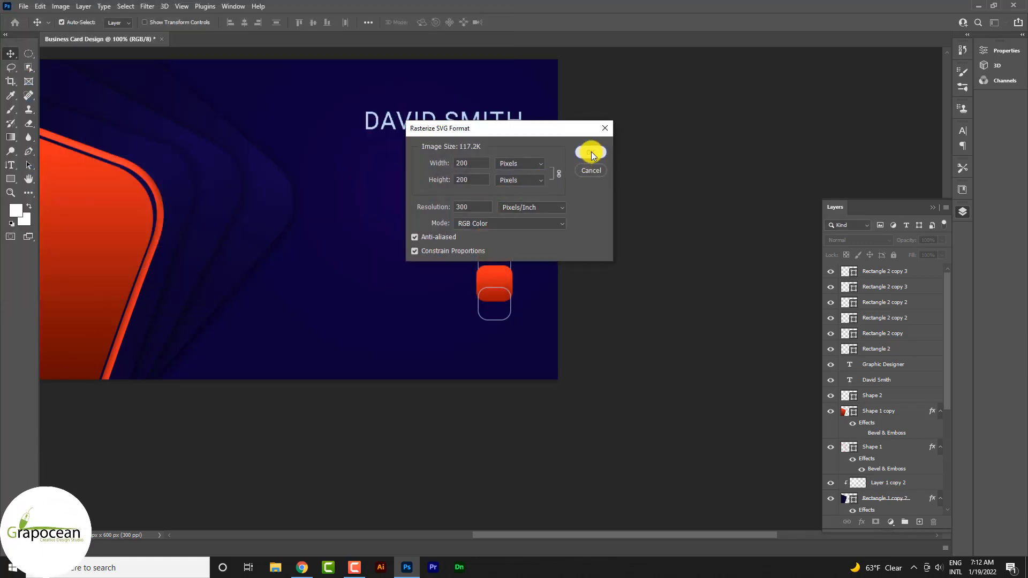
pyautogui.click(591, 152)
pyautogui.click(598, 153)
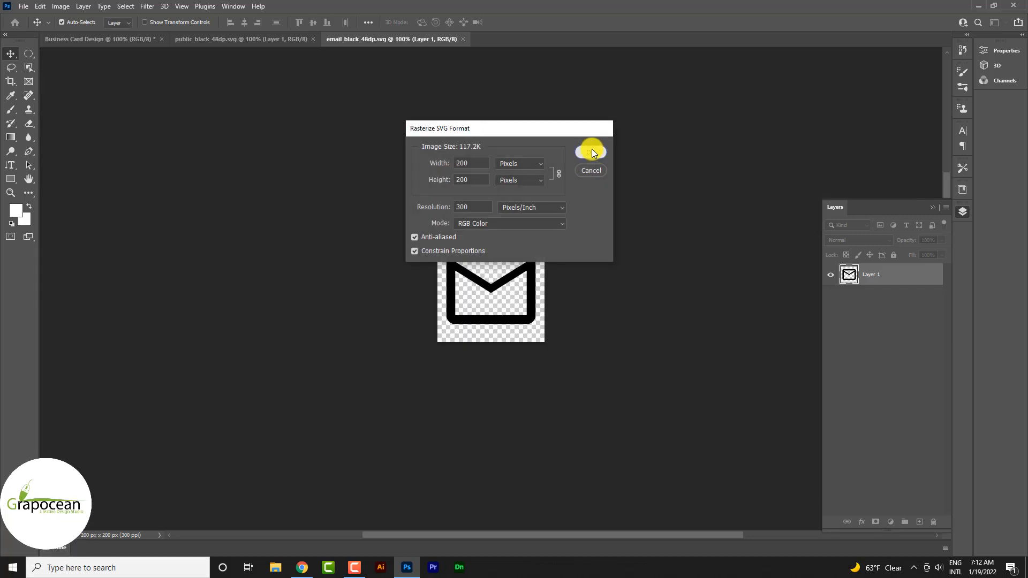
pyautogui.click(592, 151)
# Step: Drag the phone icon from its document into the business card
pyautogui.click(213, 43)
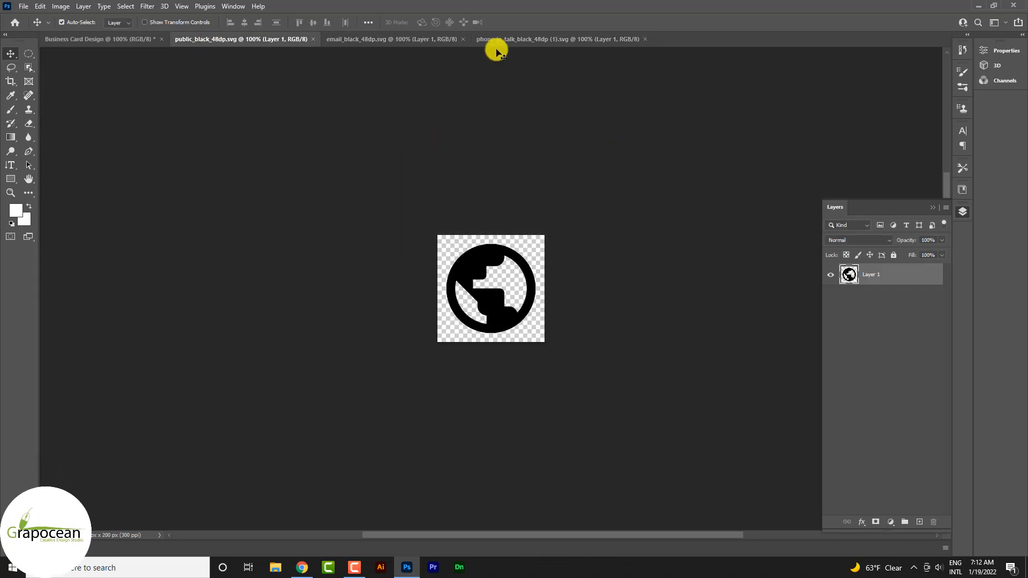
pyautogui.click(523, 39)
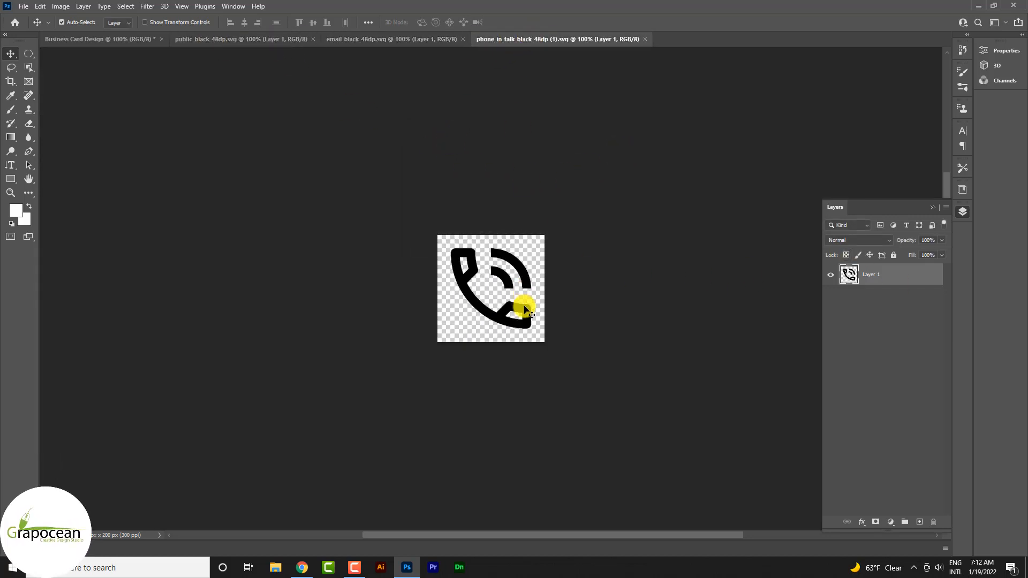
pyautogui.moveTo(525, 309); pyautogui.dragTo(539, 214)
# Step: Scale the phone icon down to about 35 px and place it on the top orange square
pyautogui.hotkey('ctrl', 't')
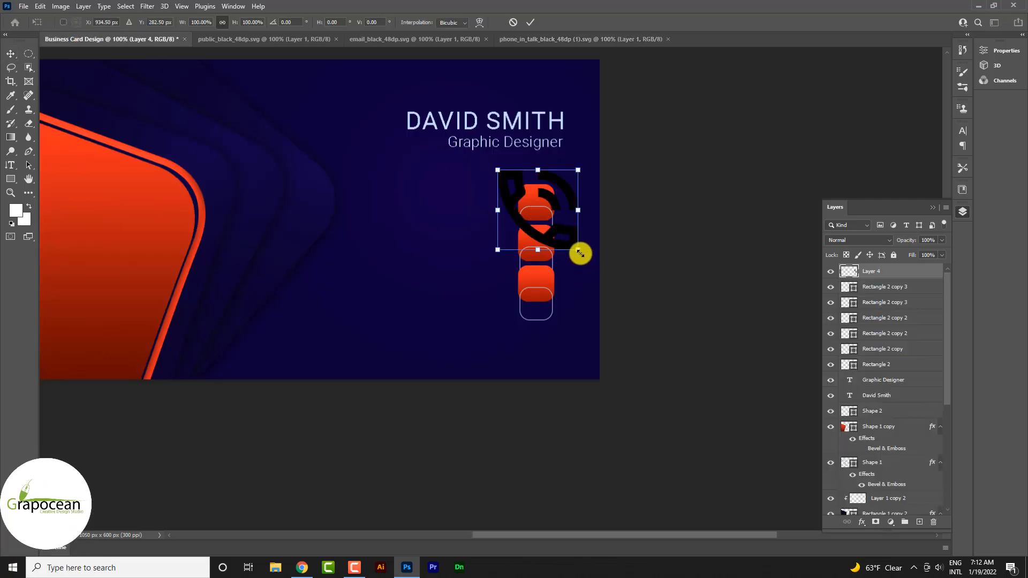
pyautogui.moveTo(578, 253); pyautogui.dragTo(538, 163)
pyautogui.scroll(5, 538, 231)
pyautogui.click(530, 21)
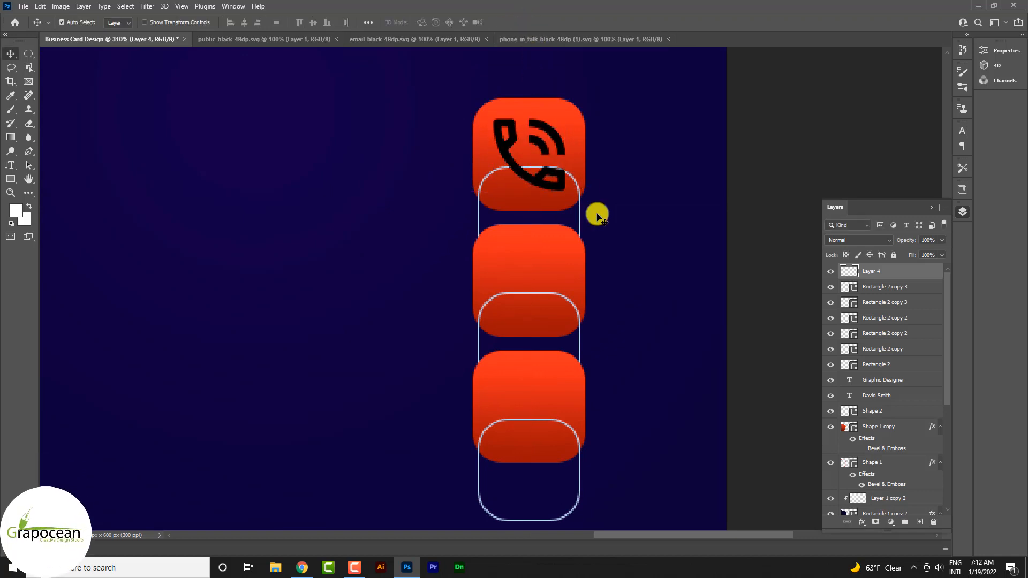
pyautogui.scroll(-4, 394, 312)
pyautogui.scroll(-3, 504, 286)
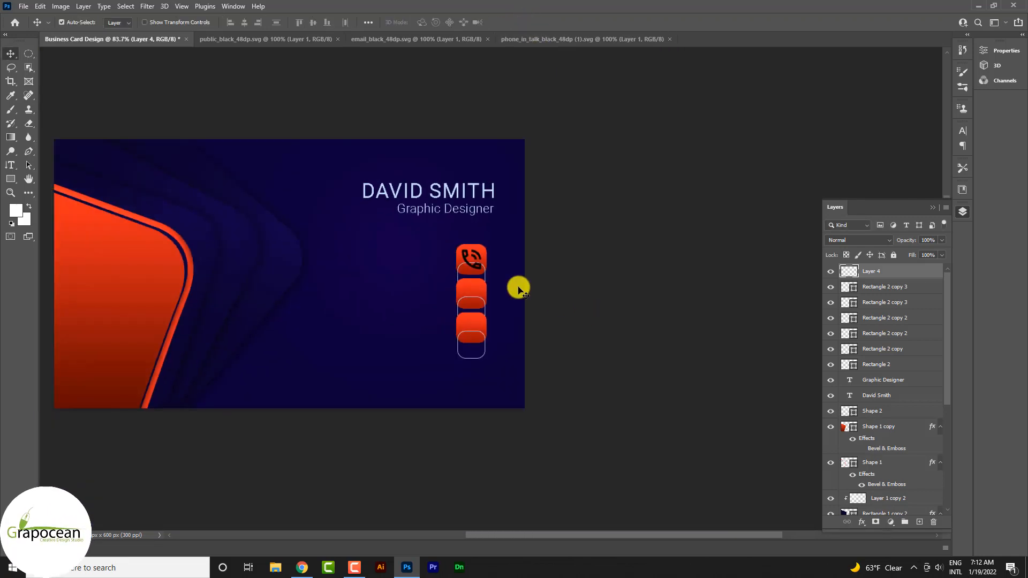
pyautogui.scroll(3, 508, 283)
pyautogui.hotkey('ctrl', 't')
pyautogui.moveTo(465, 261); pyautogui.dragTo(462, 260)
pyautogui.click(530, 22)
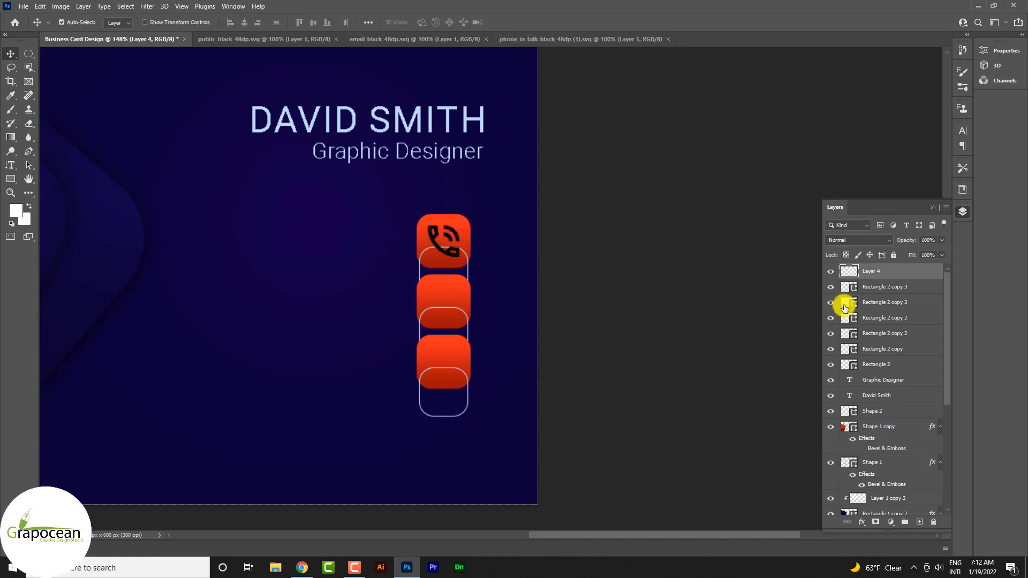
# Step: Give the phone icon a Color Overlay sampled from the title's light blue (#BFDBF7)
pyautogui.rightClick(885, 274)
pyautogui.click(797, 101)
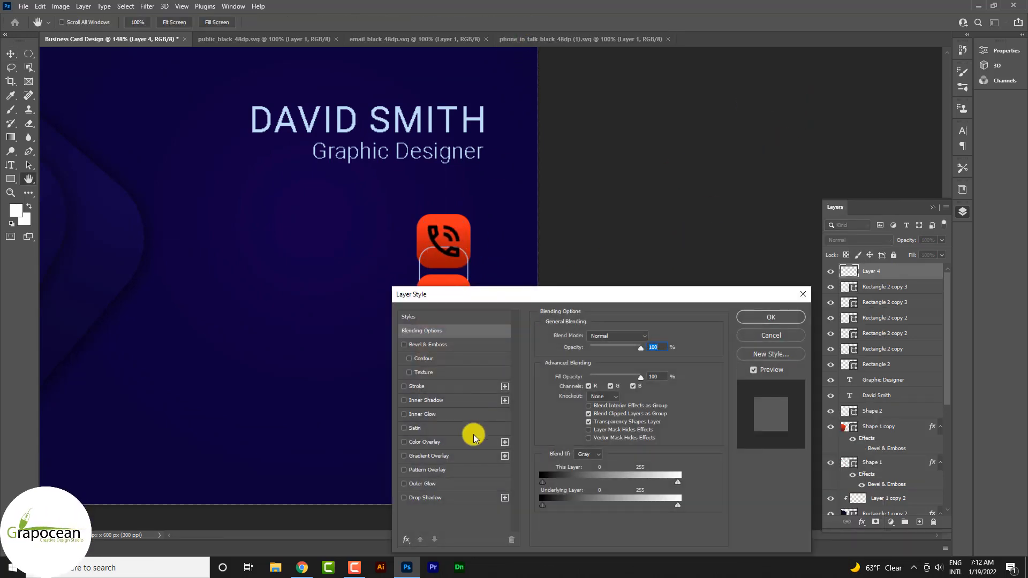
pyautogui.click(429, 442)
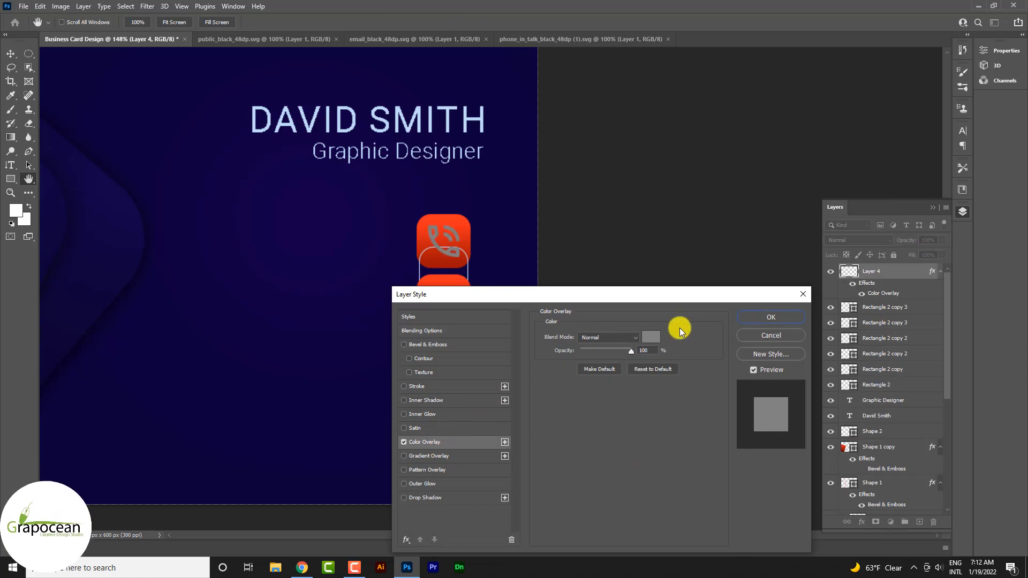
pyautogui.click(652, 335)
pyautogui.click(448, 107)
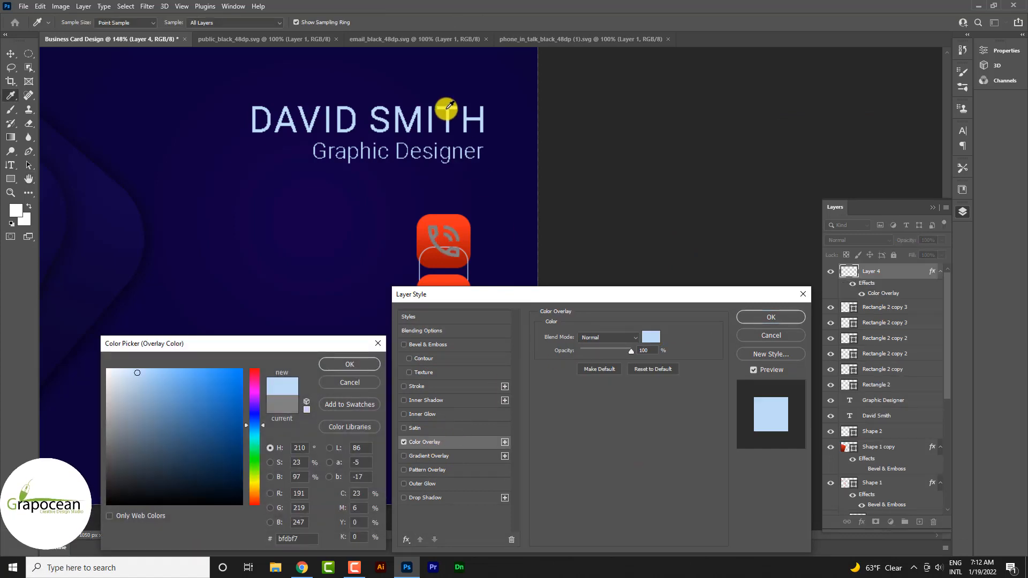
pyautogui.click(350, 364)
pyautogui.click(771, 318)
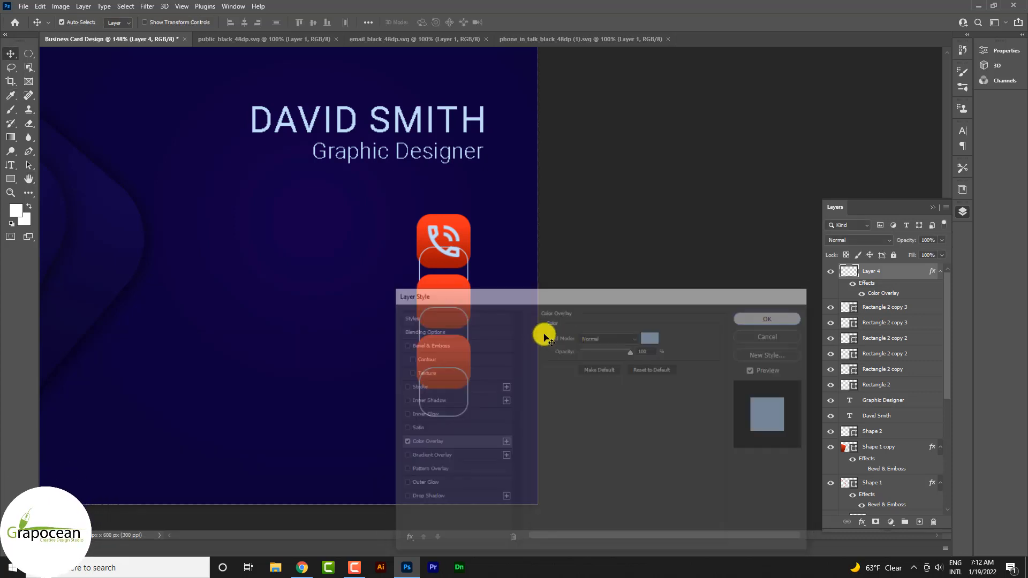
# Step: Nudge the phone icon left to centre it on the top square, then view the whole card
pyautogui.scroll(-3, 510, 369)
pyautogui.scroll(6, 383, 287)
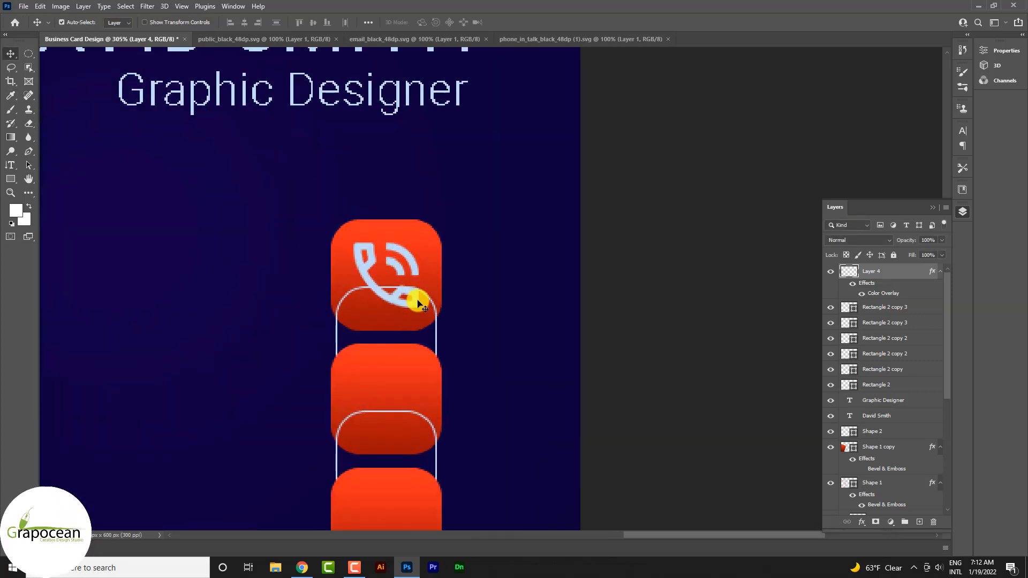
pyautogui.moveTo(419, 305); pyautogui.dragTo(402, 294)
pyautogui.hotkey('ctrl', 't')
pyautogui.click(530, 22)
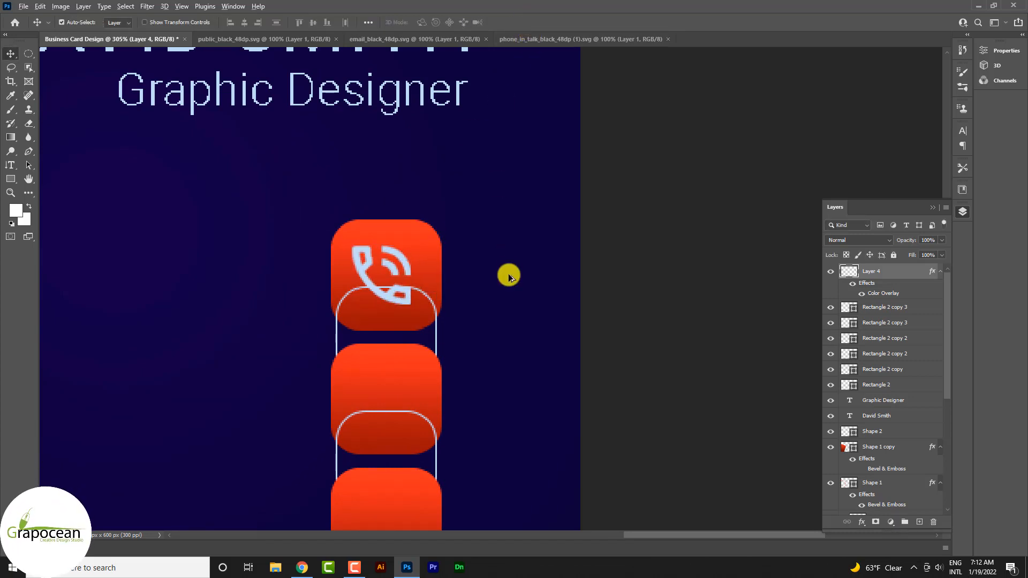
pyautogui.hotkey('ctrl', '1')
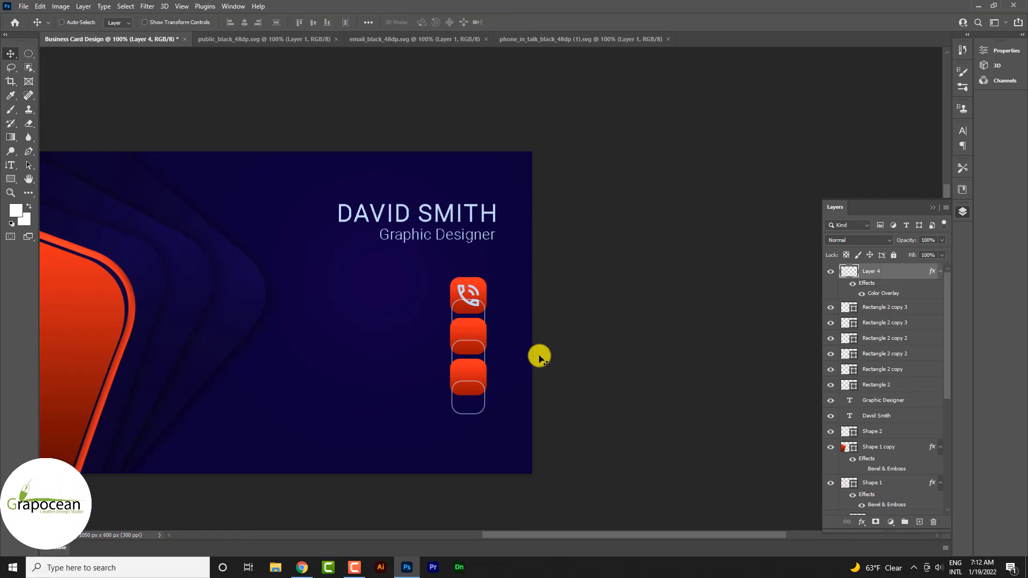
pyautogui.scroll(-2, 540, 344)
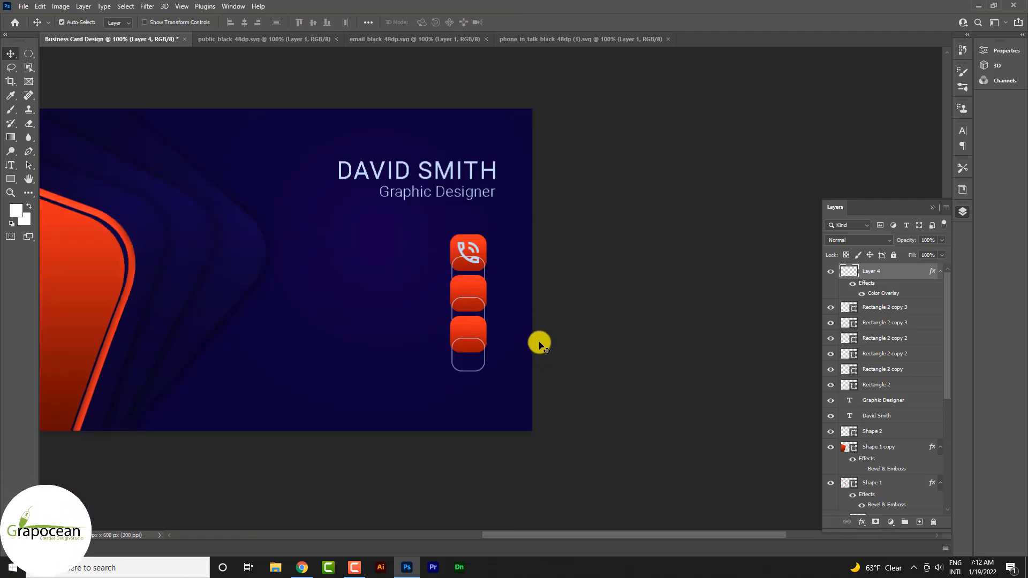
# Step: Bring the envelope icon into the card and shrink it to about a quarter size
pyautogui.click(406, 40)
pyautogui.moveTo(516, 257); pyautogui.dragTo(575, 291)
pyautogui.hotkey('ctrl', 't')
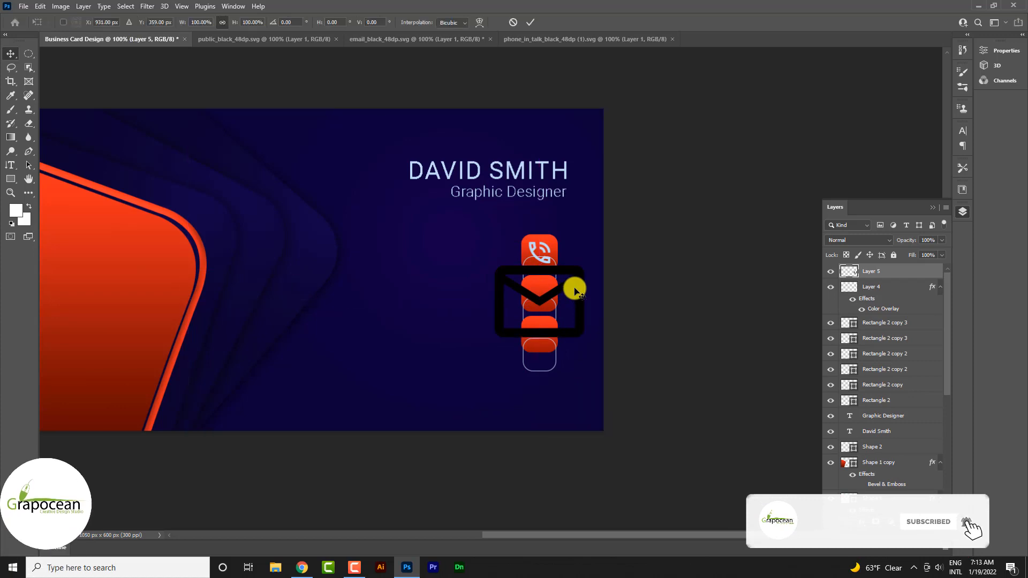
pyautogui.moveTo(591, 344); pyautogui.dragTo(536, 273)
pyautogui.scroll(3, 542, 328)
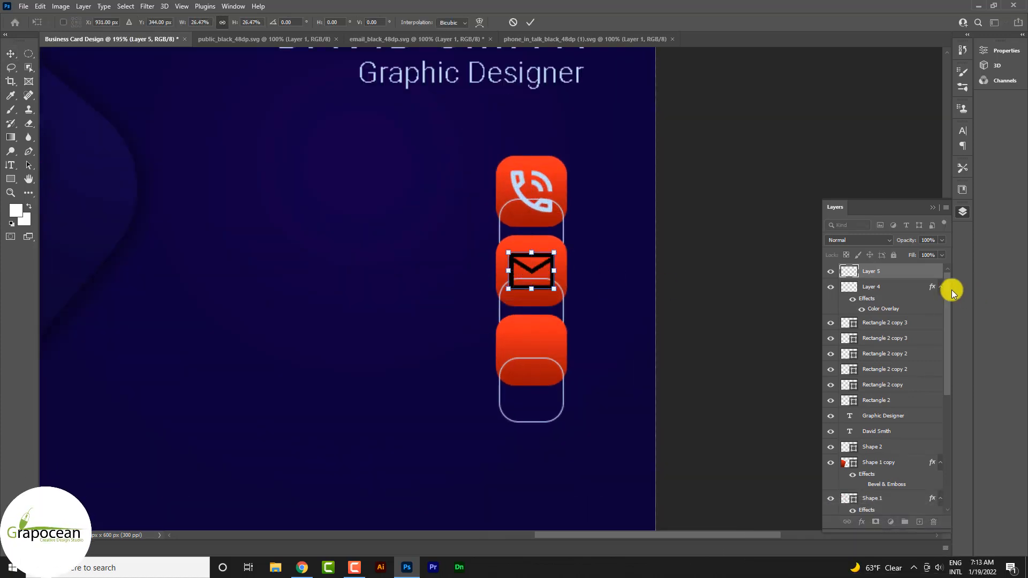
# Step: Copy the phone icon's Color Overlay onto the envelope and enlarge it slightly to match
pyautogui.moveTo(934, 290); pyautogui.dragTo(929, 272)
pyautogui.scroll(2, 550, 282)
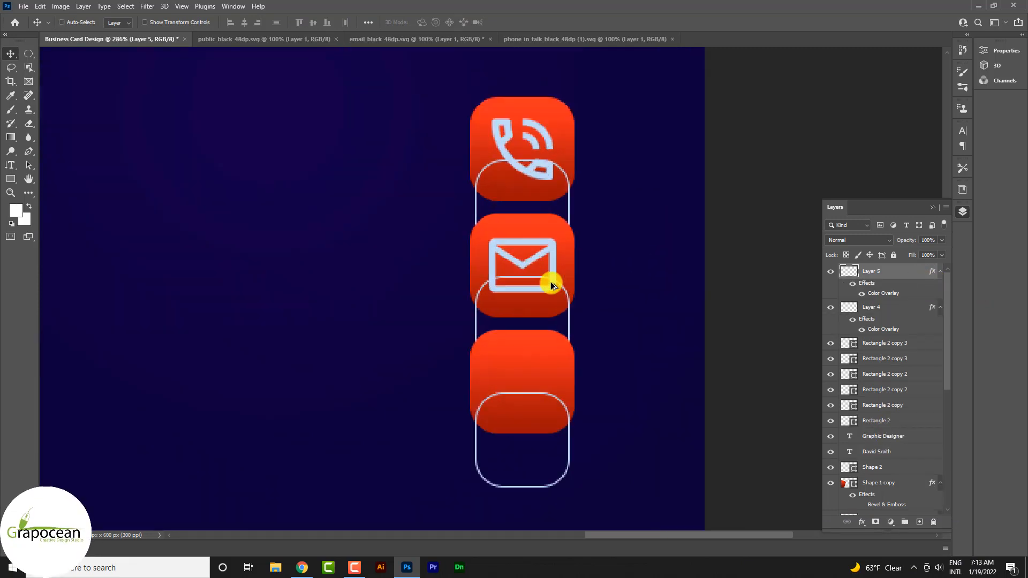
pyautogui.hotkey('ctrl', 't')
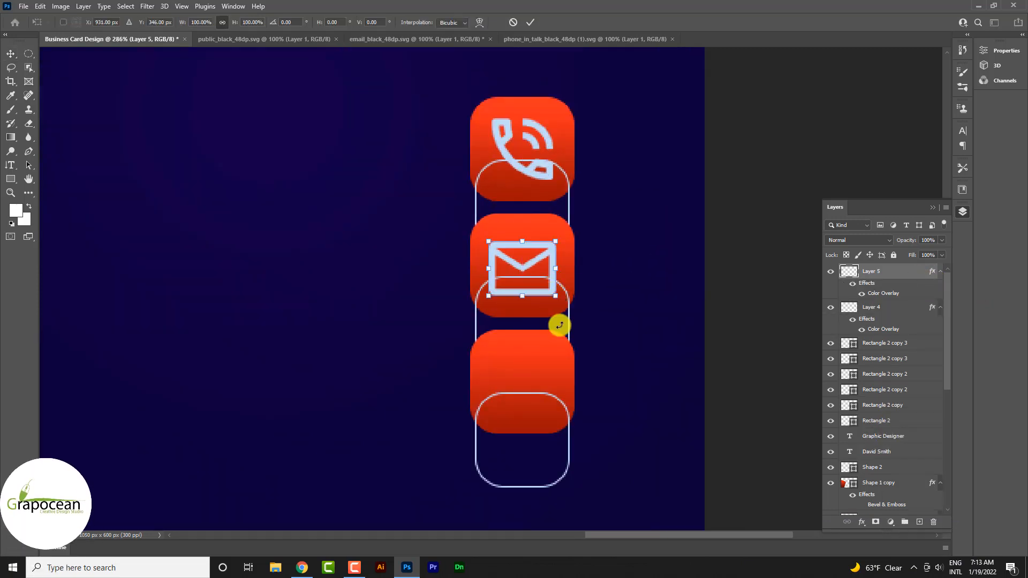
pyautogui.moveTo(557, 295); pyautogui.dragTo(555, 240)
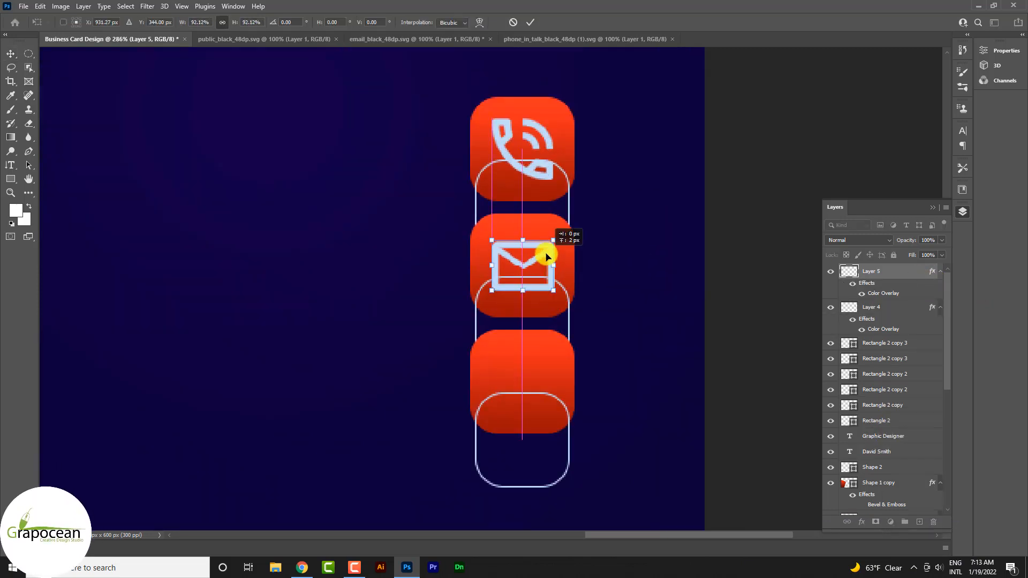
pyautogui.click(530, 22)
pyautogui.click(550, 176)
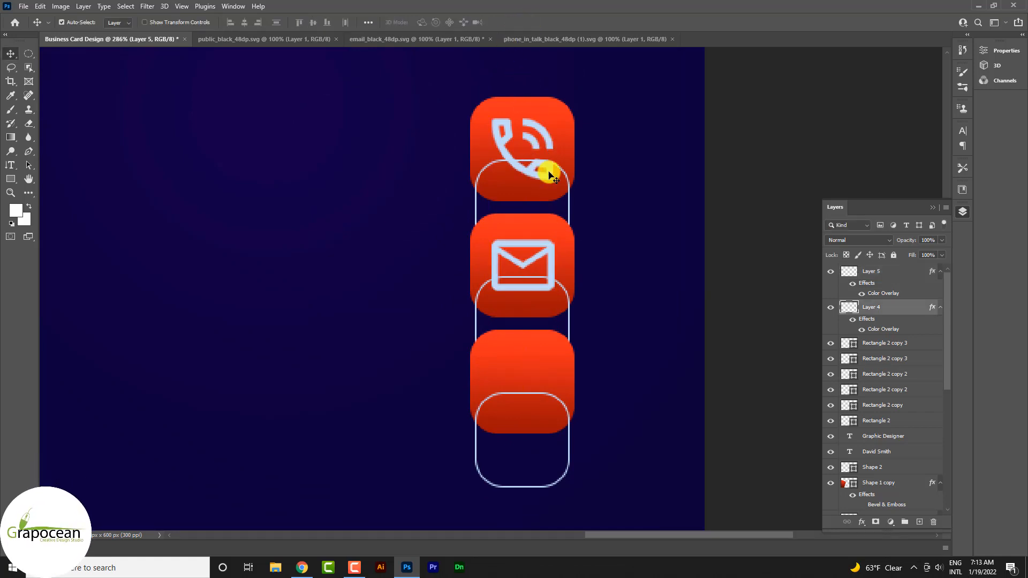
pyautogui.scroll(-5, 565, 324)
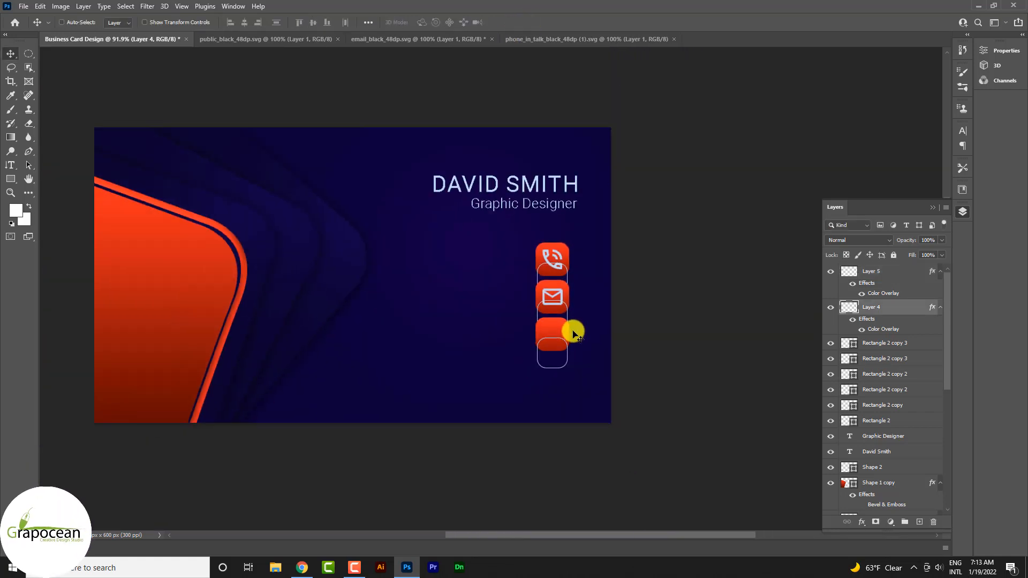
pyautogui.scroll(-2, 586, 337)
pyautogui.scroll(3, 592, 329)
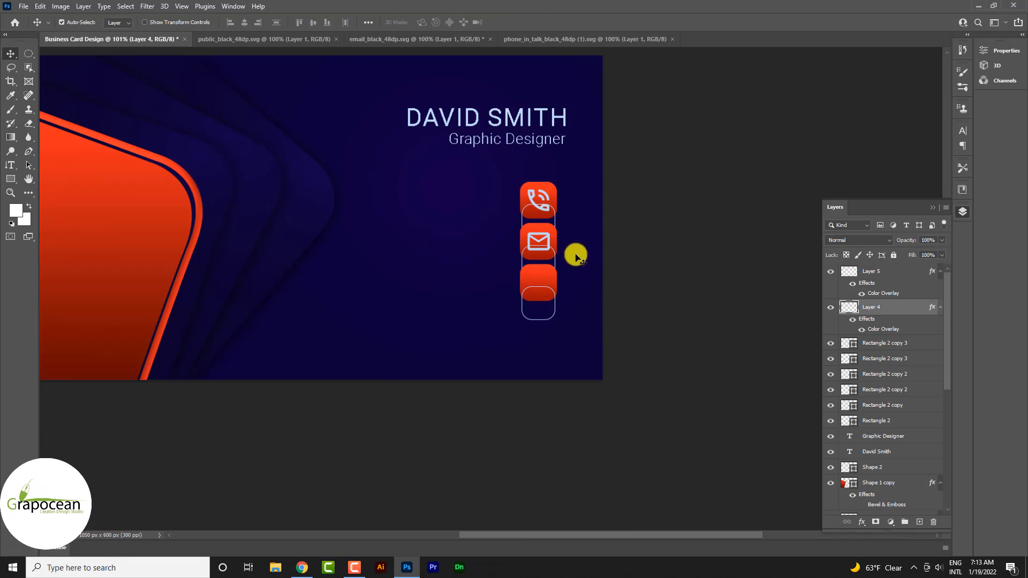
pyautogui.click(423, 44)
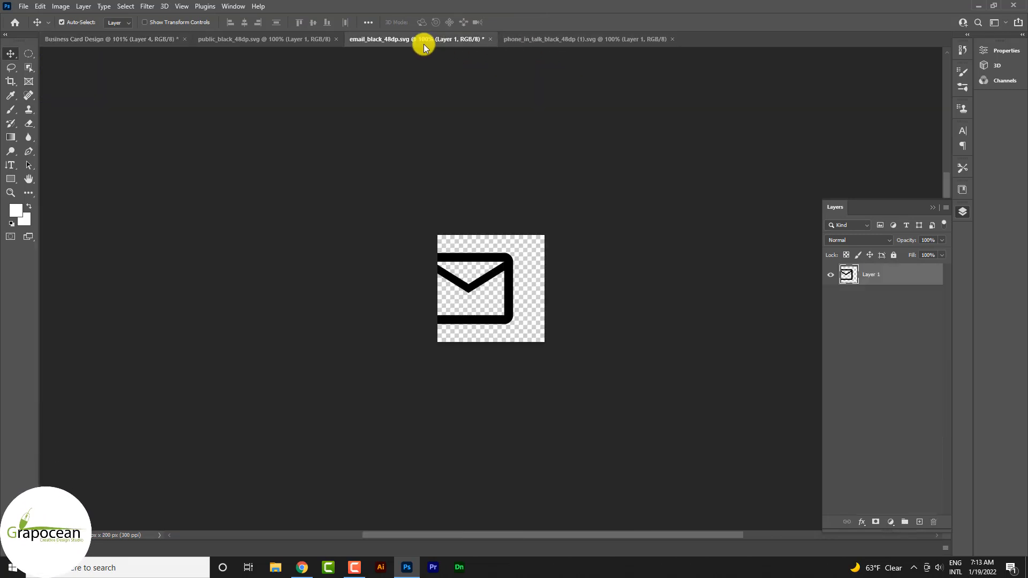
# Step: Bring the globe icon into the card and shrink it onto the third orange square
pyautogui.click(530, 42)
pyautogui.click(238, 43)
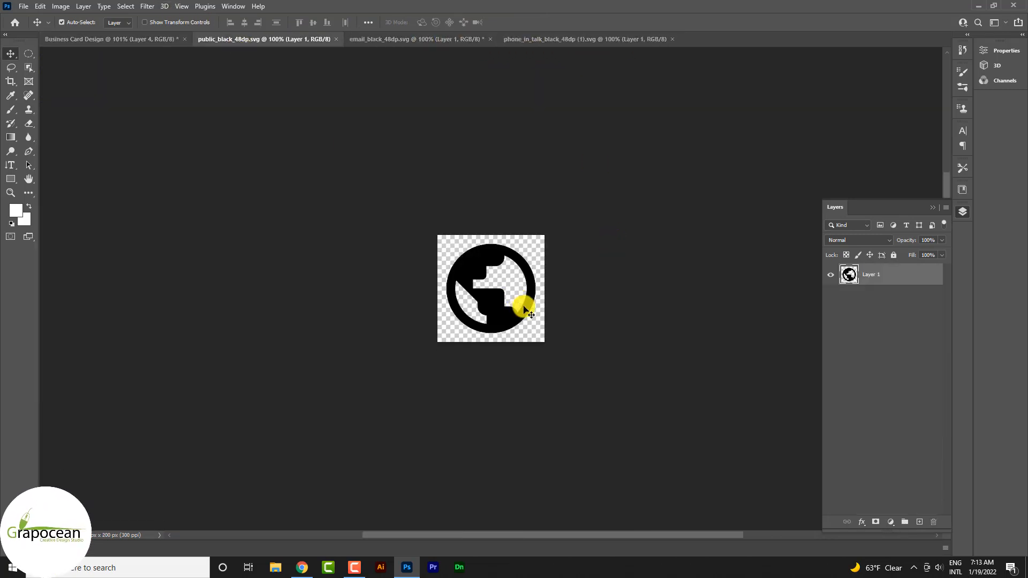
pyautogui.moveTo(509, 311); pyautogui.dragTo(572, 305)
pyautogui.moveTo(365, 242); pyautogui.dragTo(585, 307)
pyautogui.hotkey('ctrl', 't')
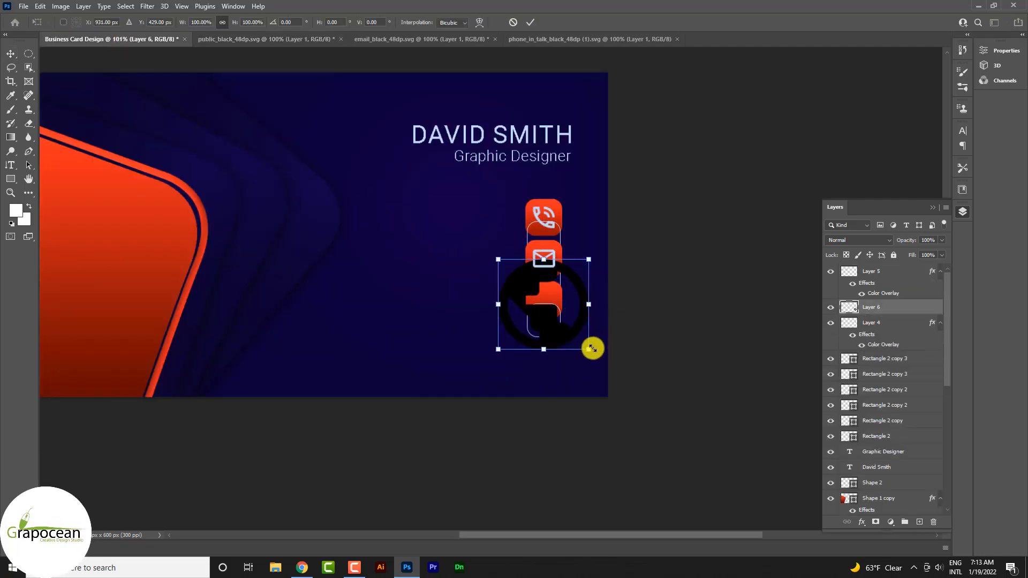
pyautogui.moveTo(593, 349); pyautogui.dragTo(567, 304)
pyautogui.scroll(5, 549, 321)
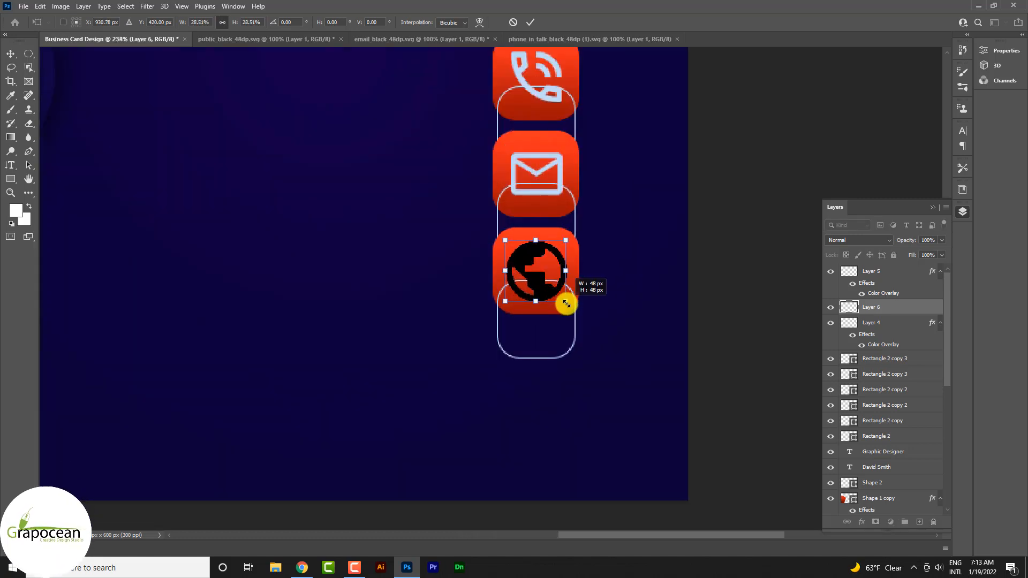
pyautogui.click(532, 21)
# Step: Copy the phone icon's light-blue Color Overlay onto the globe icon
pyautogui.click(937, 322)
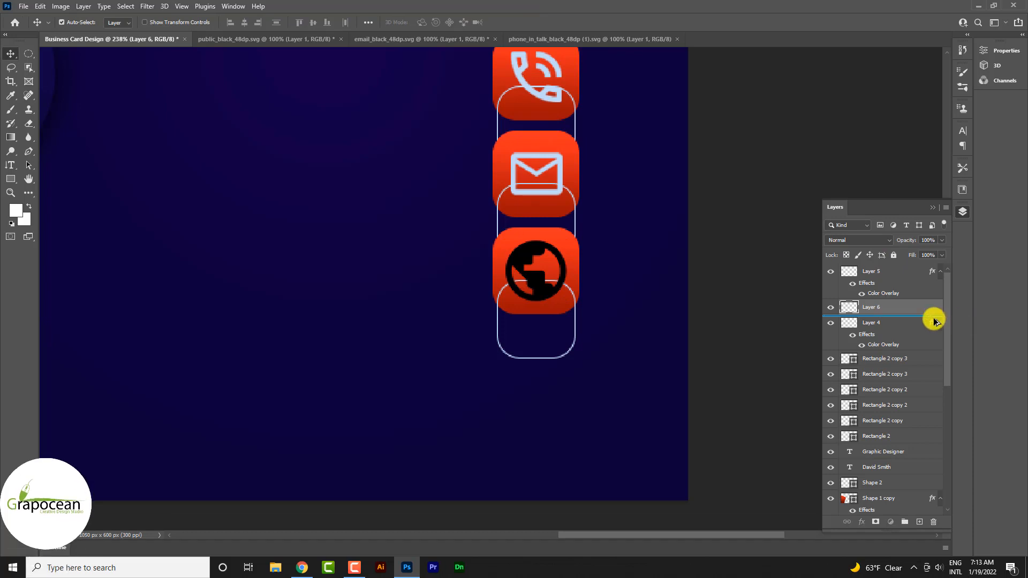
pyautogui.hotkey('ctrl', 'j')
pyautogui.hotkey('ctrl', 'z')
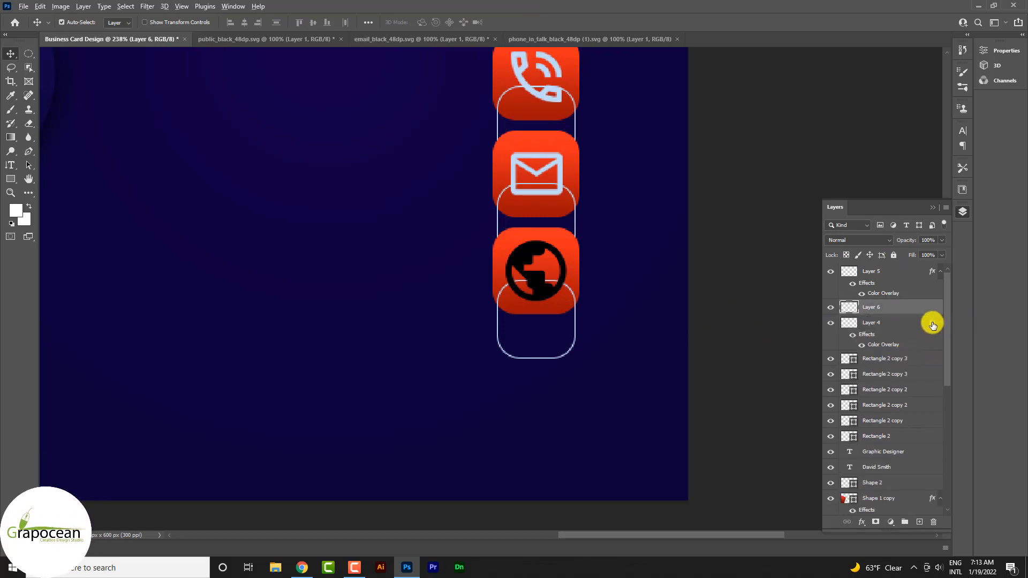
pyautogui.moveTo(932, 325); pyautogui.dragTo(930, 308)
pyautogui.scroll(-3, 599, 337)
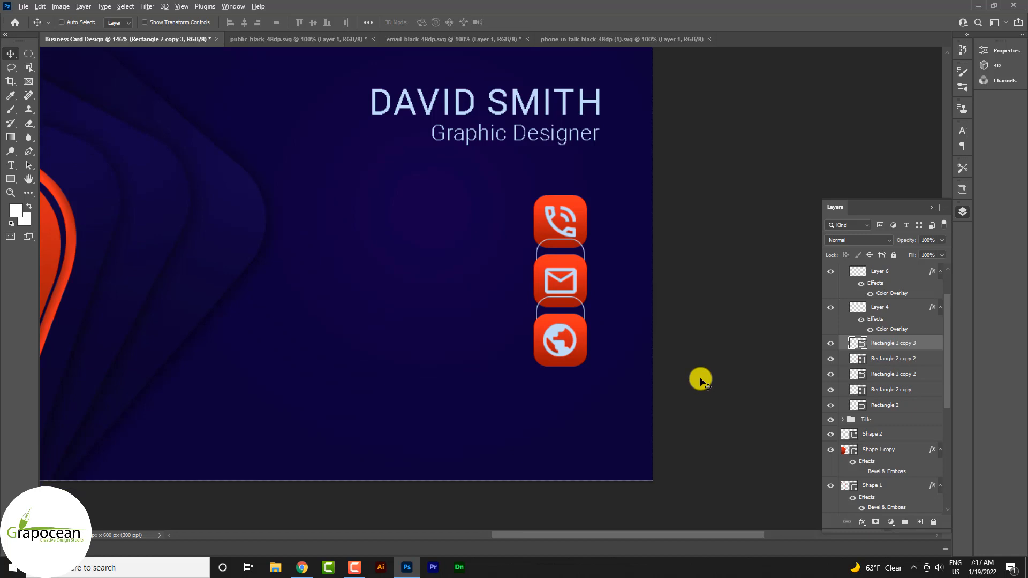
pyautogui.scroll(-1, 707, 379)
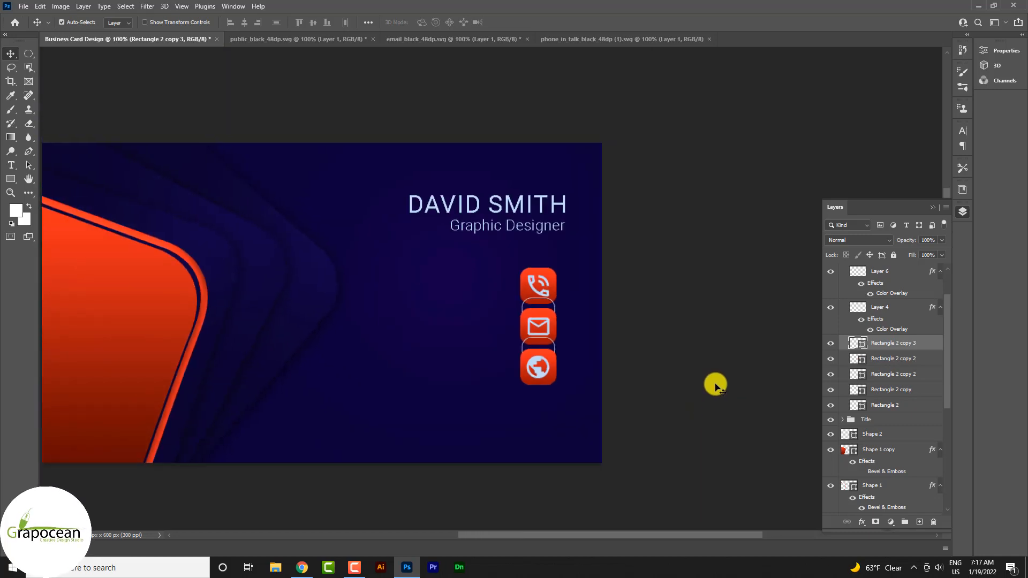
pyautogui.hscroll(-1, 551, 293)
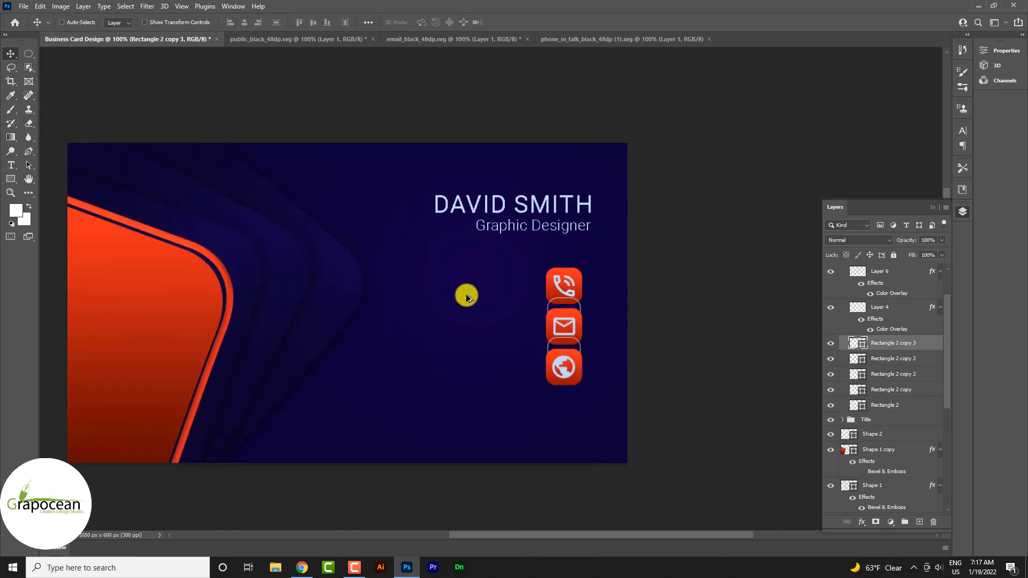
# Step: Type a phone-number text line beside the phone icon and set it in Rockwell
pyautogui.click(11, 165)
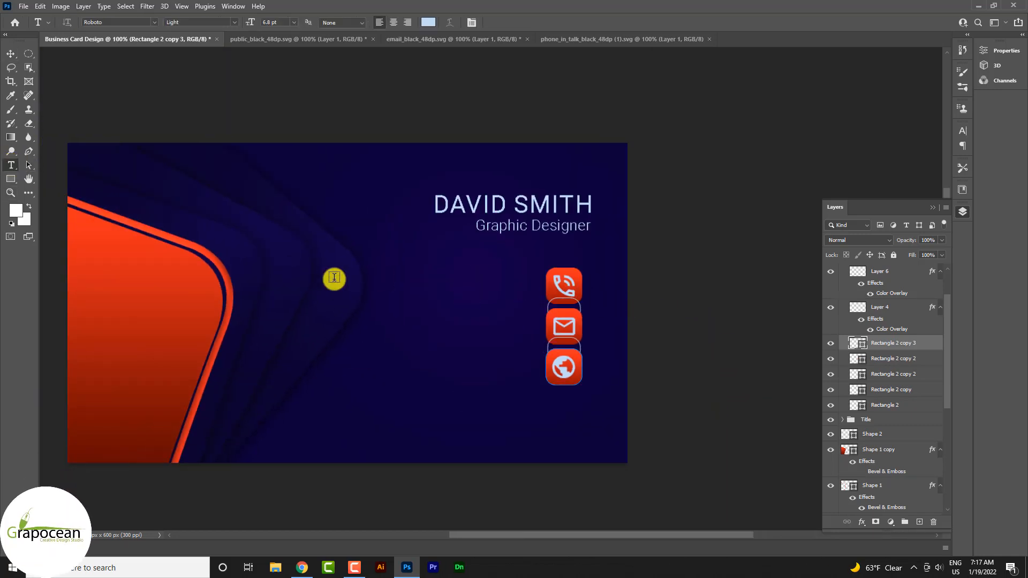
pyautogui.click(395, 289)
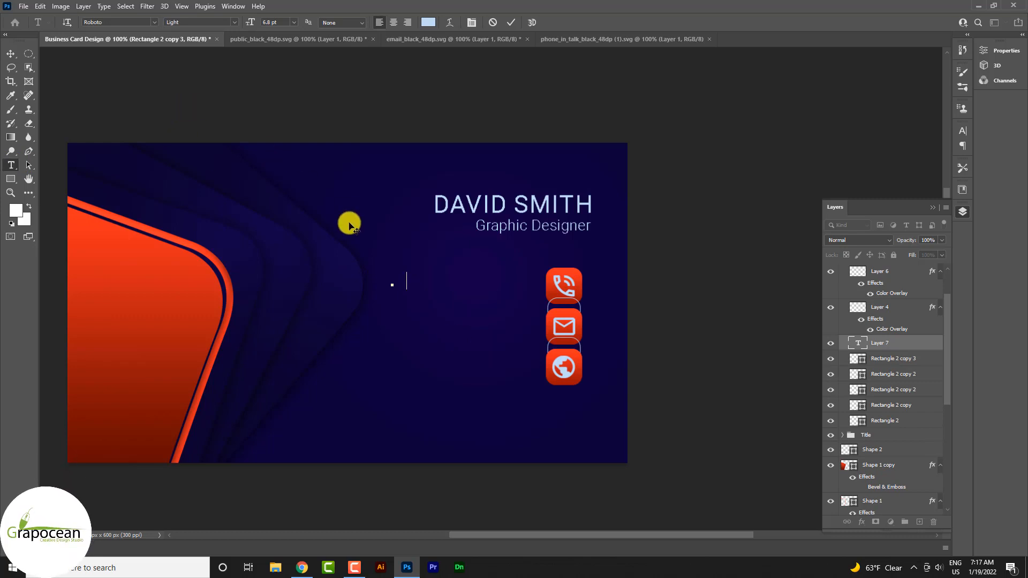
pyautogui.write('+880-1111-2222-3333')
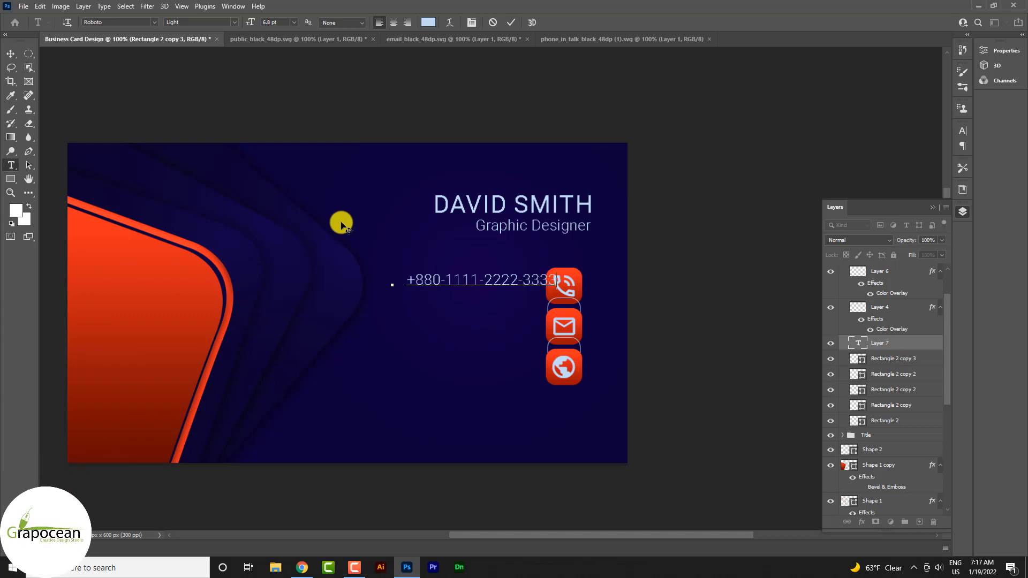
pyautogui.moveTo(407, 284); pyautogui.dragTo(557, 281)
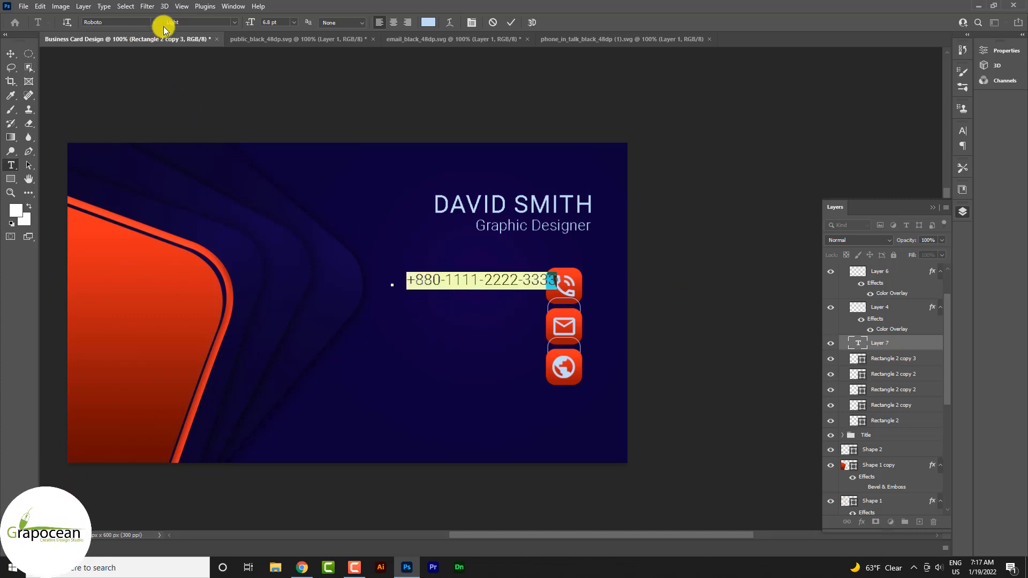
pyautogui.press('Down')
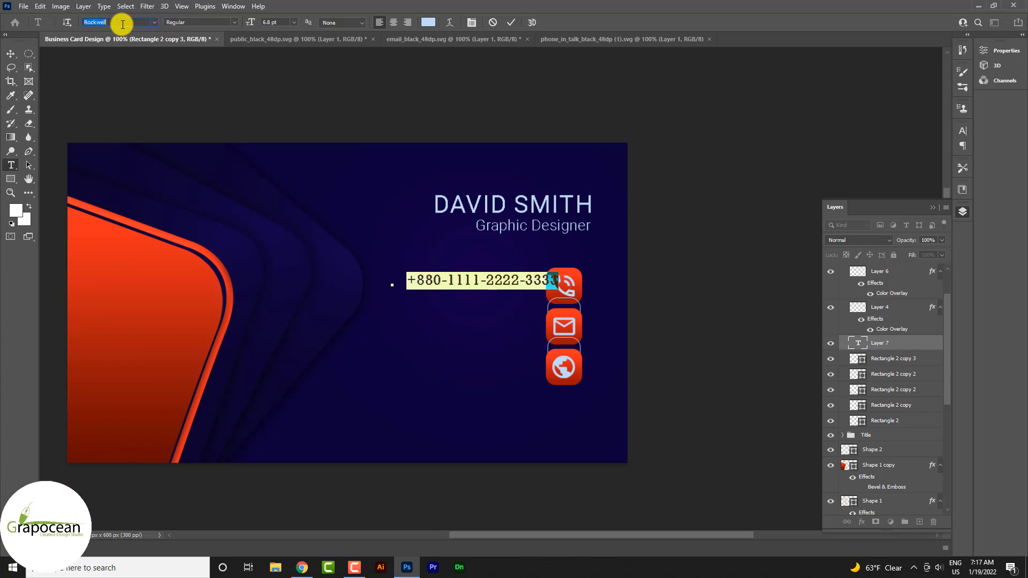
pyautogui.click(11, 53)
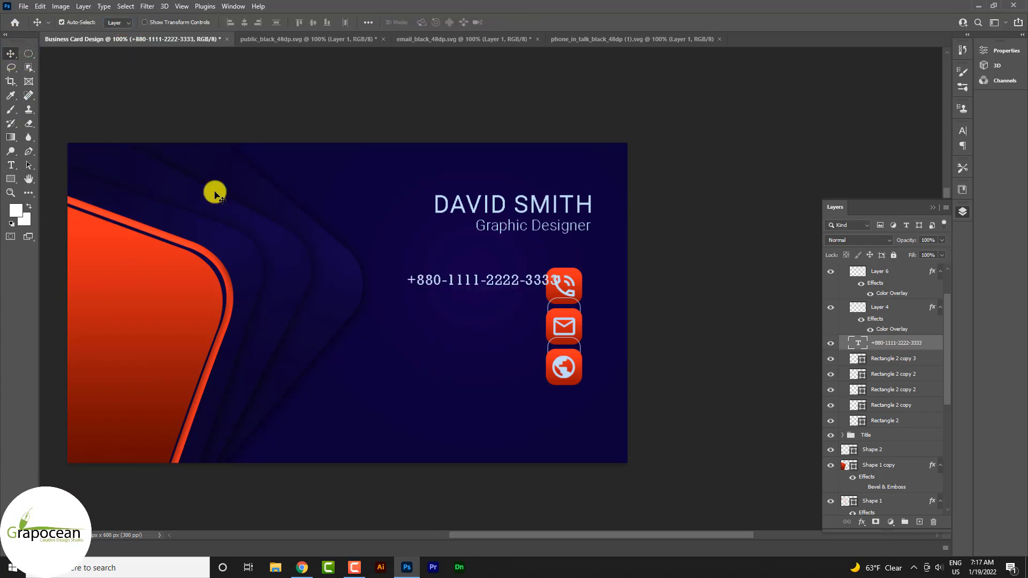
pyautogui.scroll(2, 488, 290)
# Step: Shift the phone number line into place and select its duplicated copy below
pyautogui.moveTo(493, 274); pyautogui.dragTo(493, 299)
pyautogui.scroll(2, 528, 291)
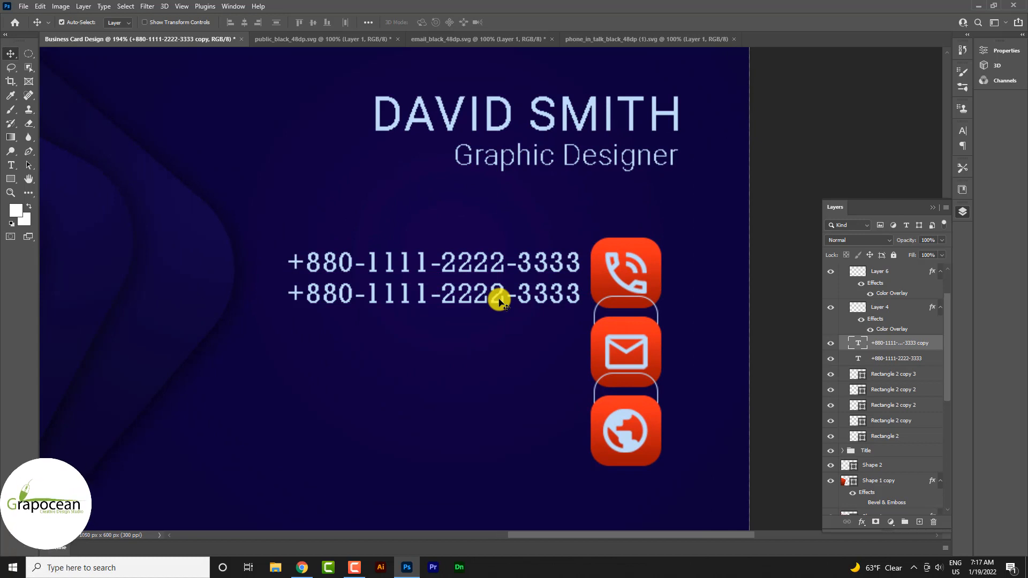
pyautogui.scroll(2, 545, 293)
pyautogui.click(562, 259)
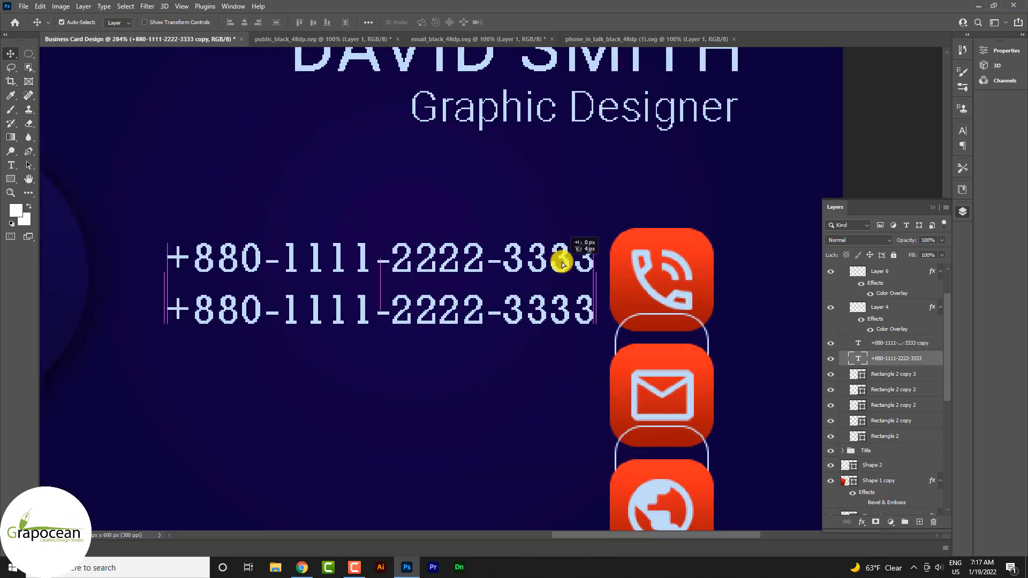
pyautogui.click(563, 311)
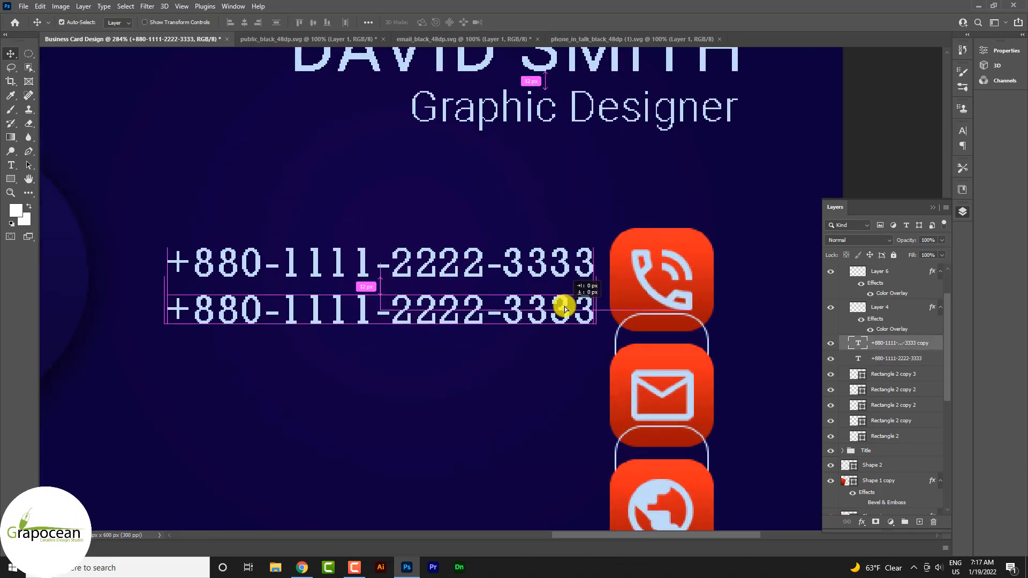
# Step: Retype the lower line's digit groups so it shows a second, different phone number
pyautogui.click(14, 166)
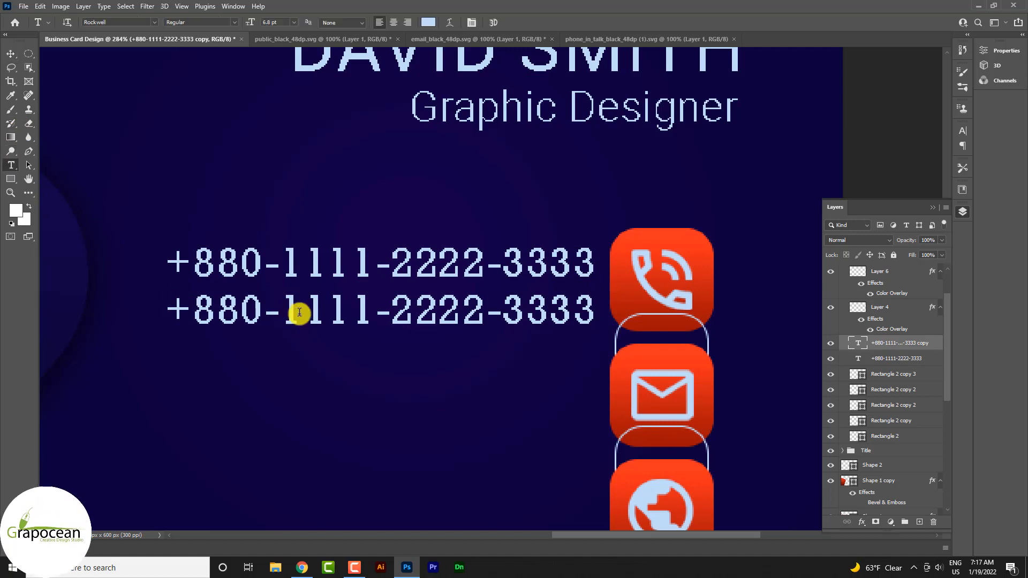
pyautogui.moveTo(283, 313); pyautogui.dragTo(362, 311)
pyautogui.write('2222')
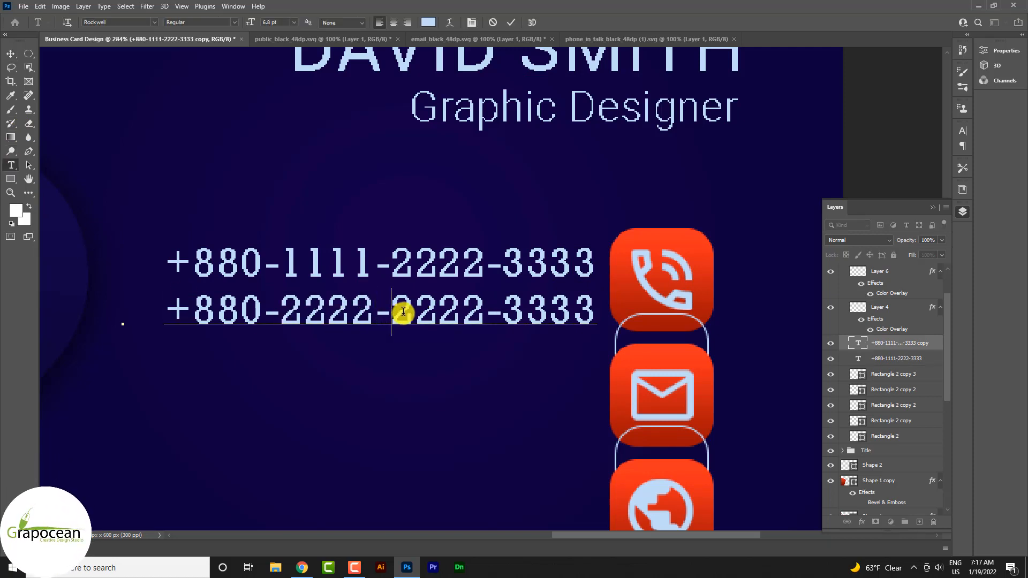
pyautogui.moveTo(404, 312); pyautogui.dragTo(470, 314)
pyautogui.write('333')
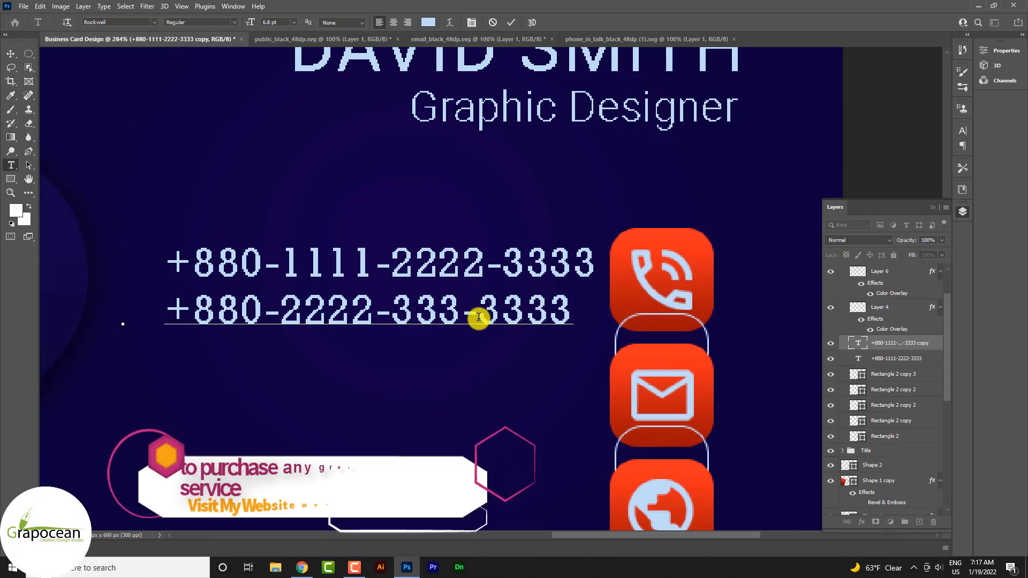
pyautogui.write('3')
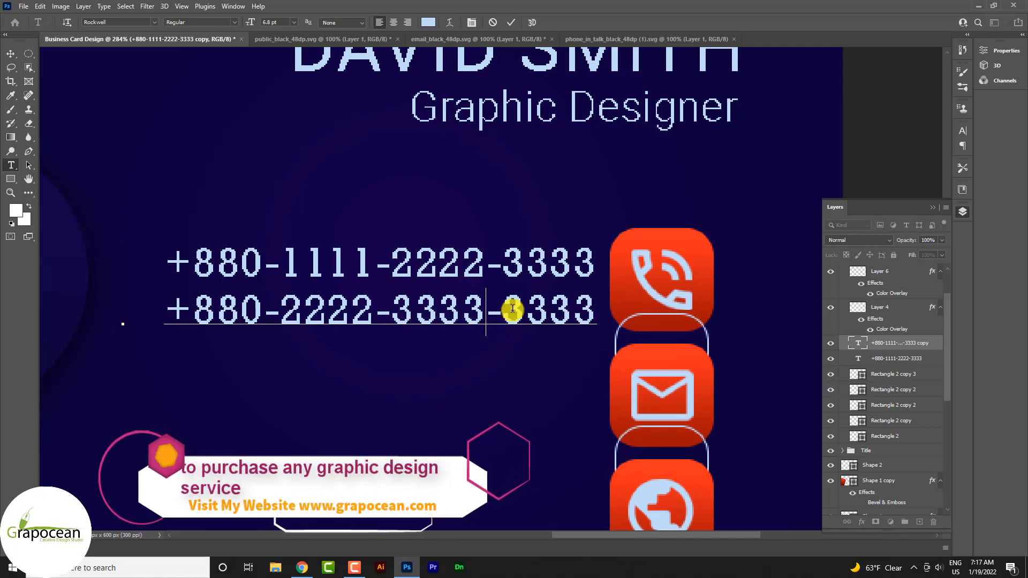
pyautogui.moveTo(512, 308); pyautogui.dragTo(591, 308)
pyautogui.write('44')
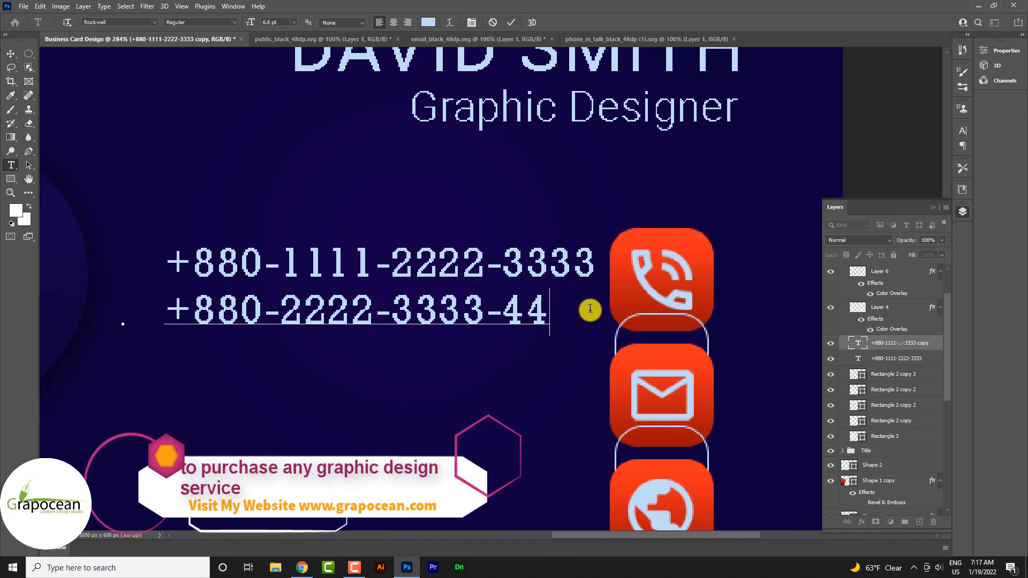
pyautogui.write('44')
pyautogui.click(10, 54)
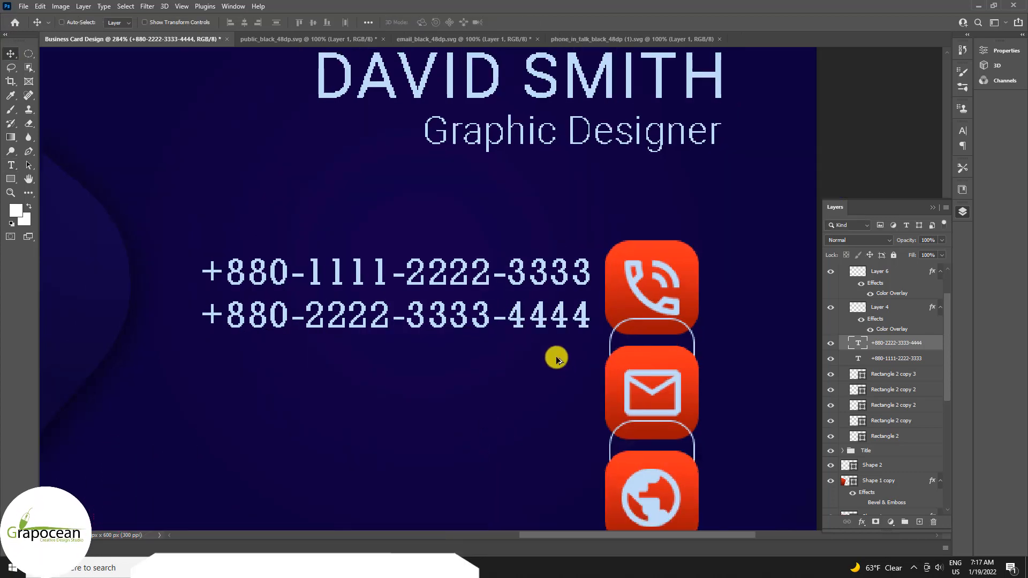
pyautogui.scroll(-4, 588, 364)
pyautogui.scroll(3, 611, 342)
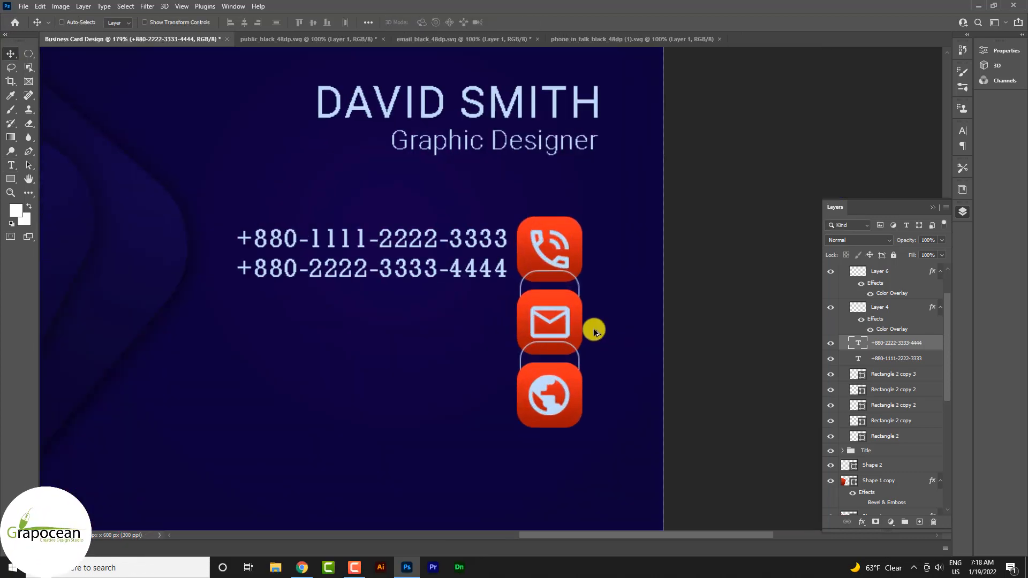
# Step: Select the Icons group and scale it down to about 94.34%
pyautogui.keyDown('ctrl'); pyautogui.click(665, 442); pyautogui.keyUp('ctrl')
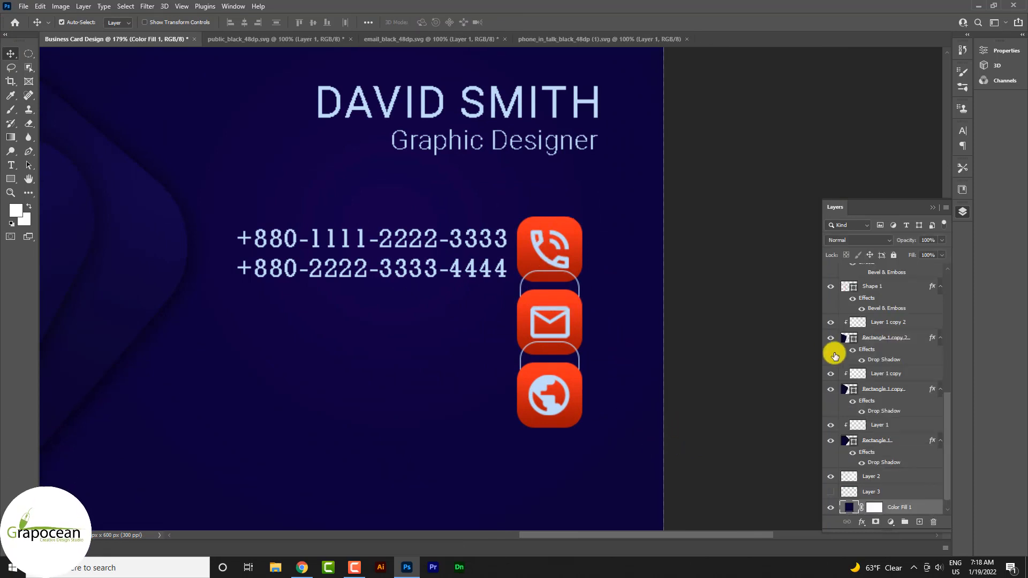
pyautogui.scroll(10, 834, 356)
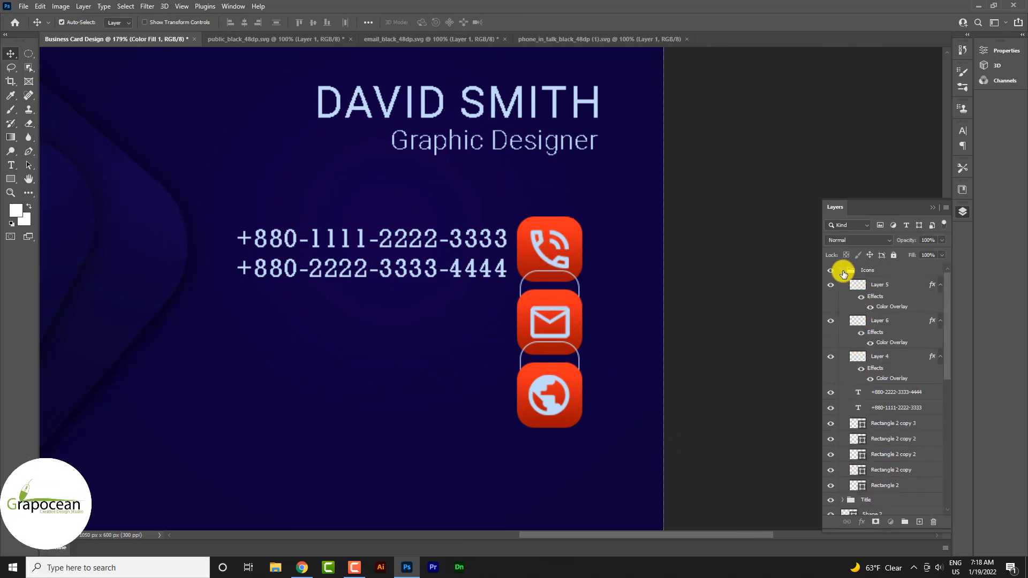
pyautogui.click(842, 269)
pyautogui.click(875, 270)
pyautogui.hotkey('ctrl', 't')
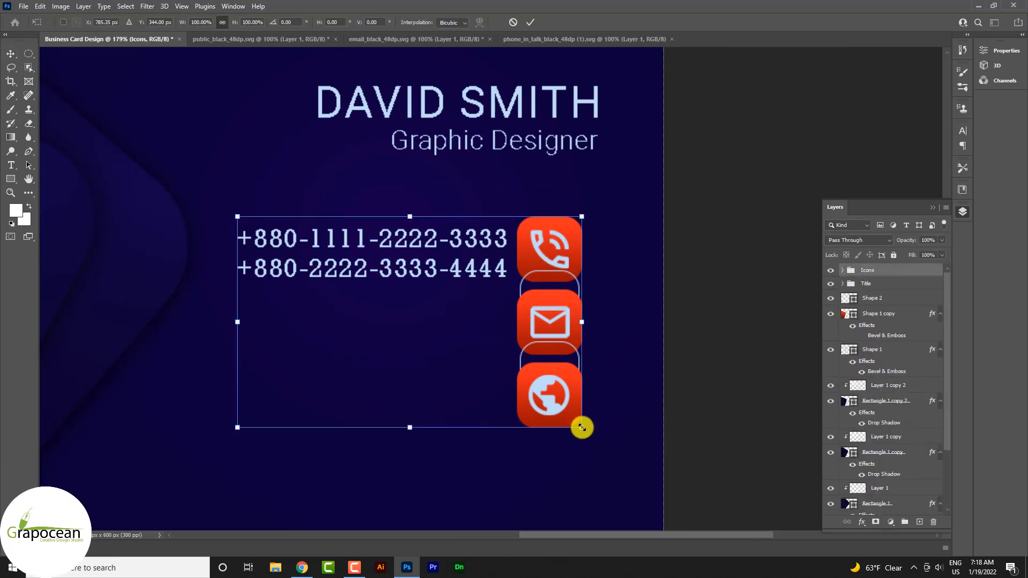
pyautogui.moveTo(582, 427); pyautogui.dragTo(577, 416)
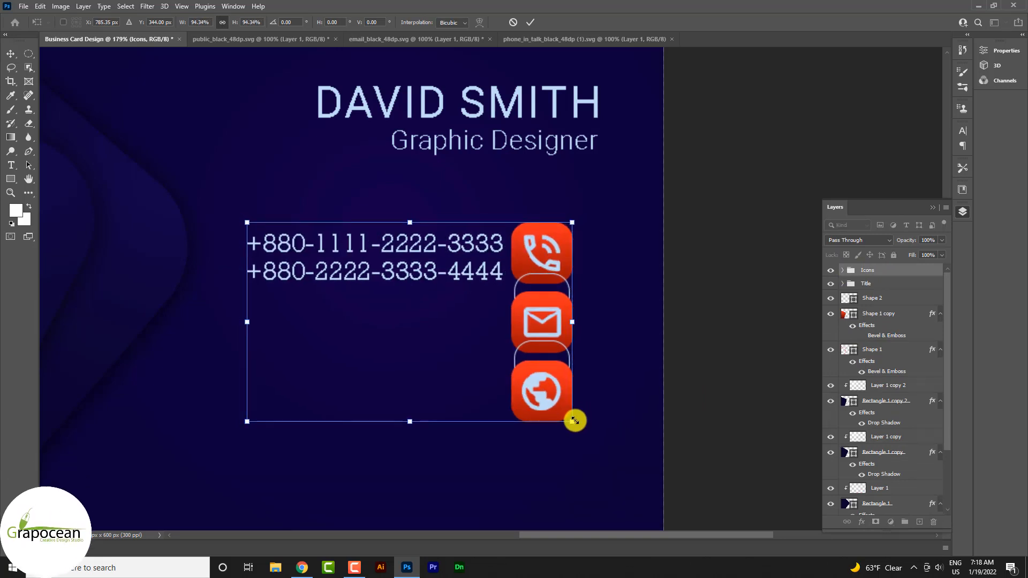
pyautogui.click(530, 22)
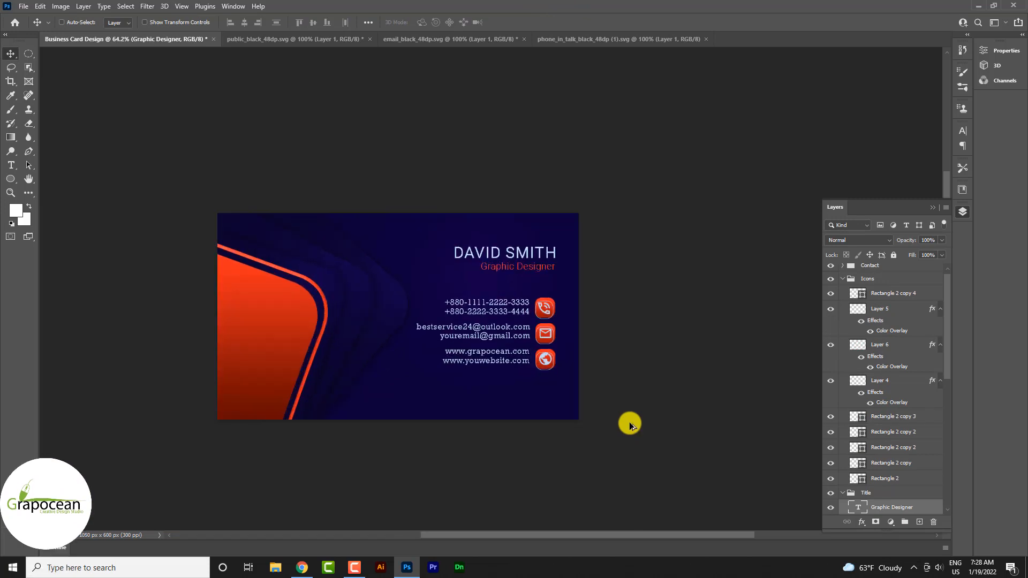
# Step: Draw a 320×95 px red rectangle around DAVID SMITH / Graphic Designer with 24 px corners, and add a layer mask
pyautogui.scroll(5, 501, 251)
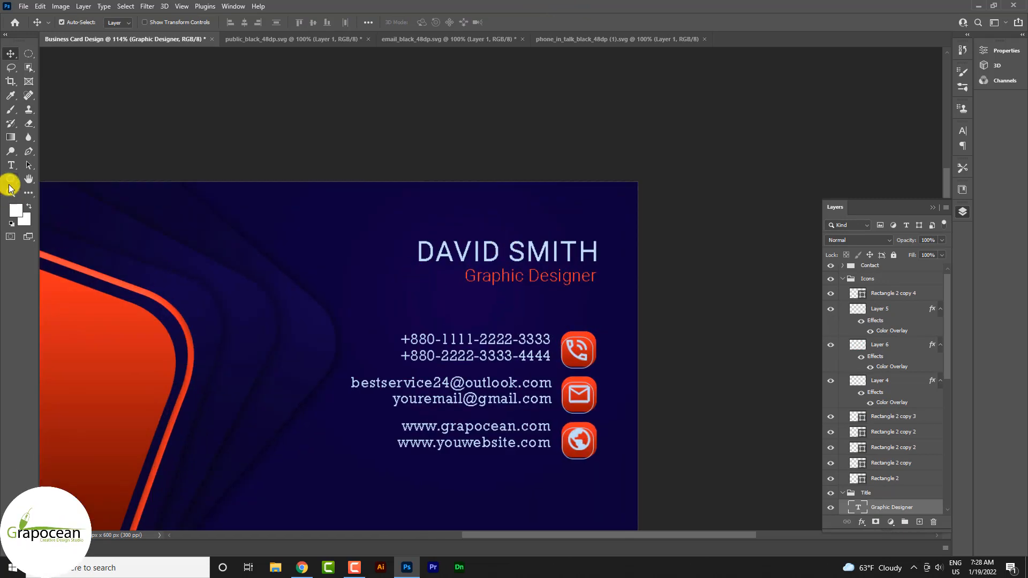
pyautogui.rightClick(9, 184)
pyautogui.click(47, 181)
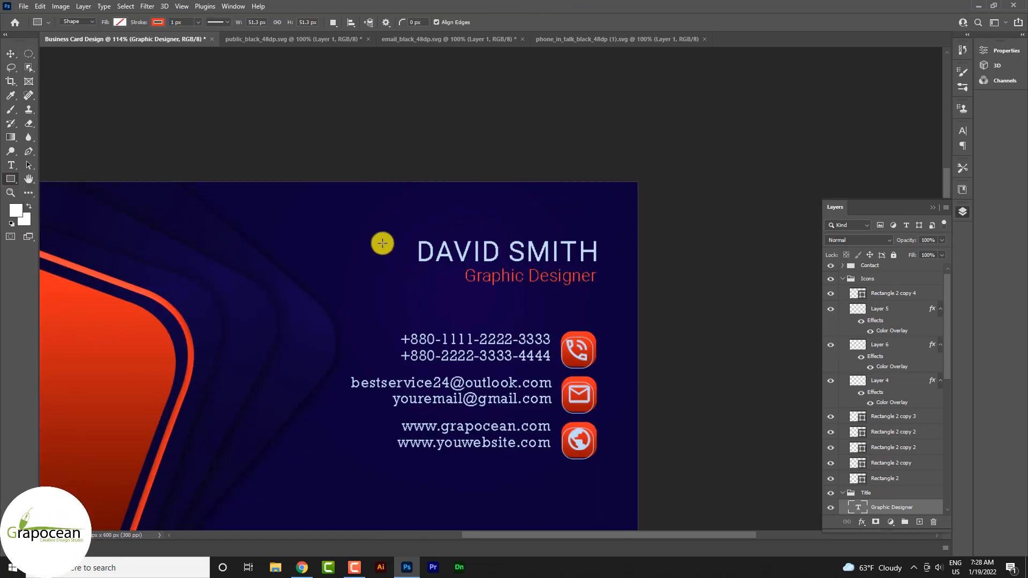
pyautogui.moveTo(411, 234); pyautogui.dragTo(605, 291)
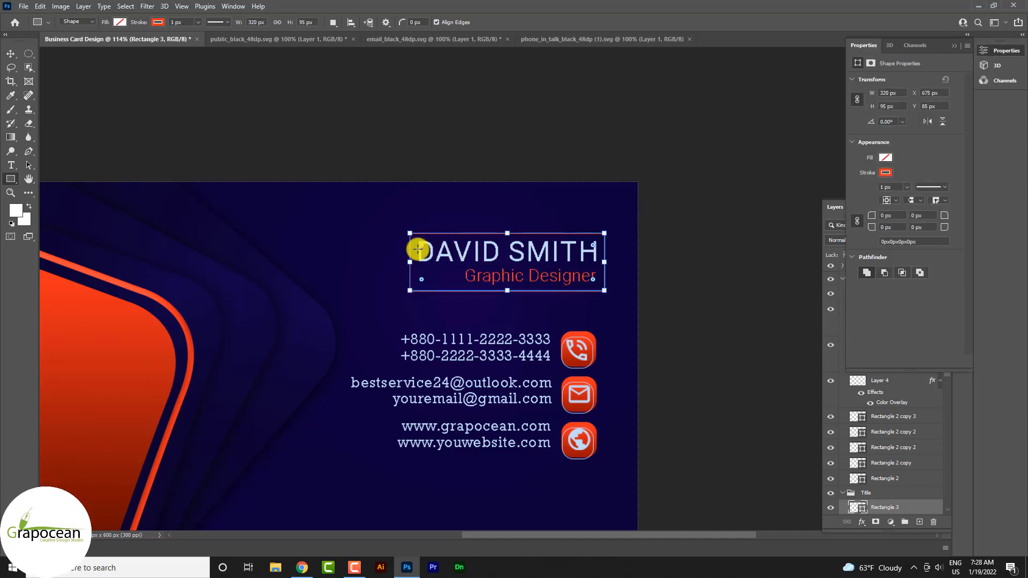
pyautogui.moveTo(418, 249); pyautogui.dragTo(425, 250)
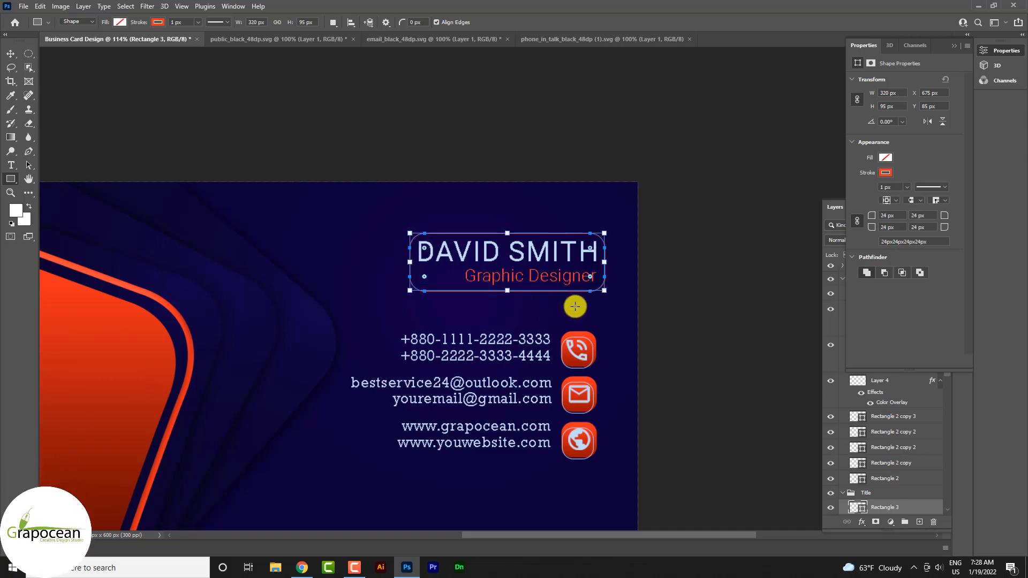
pyautogui.click(876, 525)
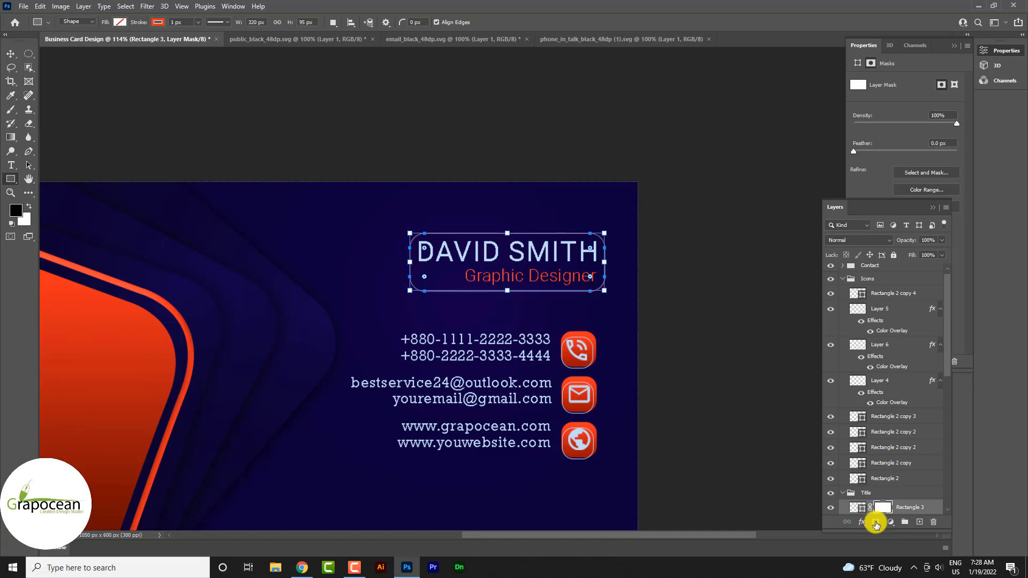
# Step: Prepare a black Brush sized down to 125 px at 100% opacity for the outline's mask
pyautogui.press('v')
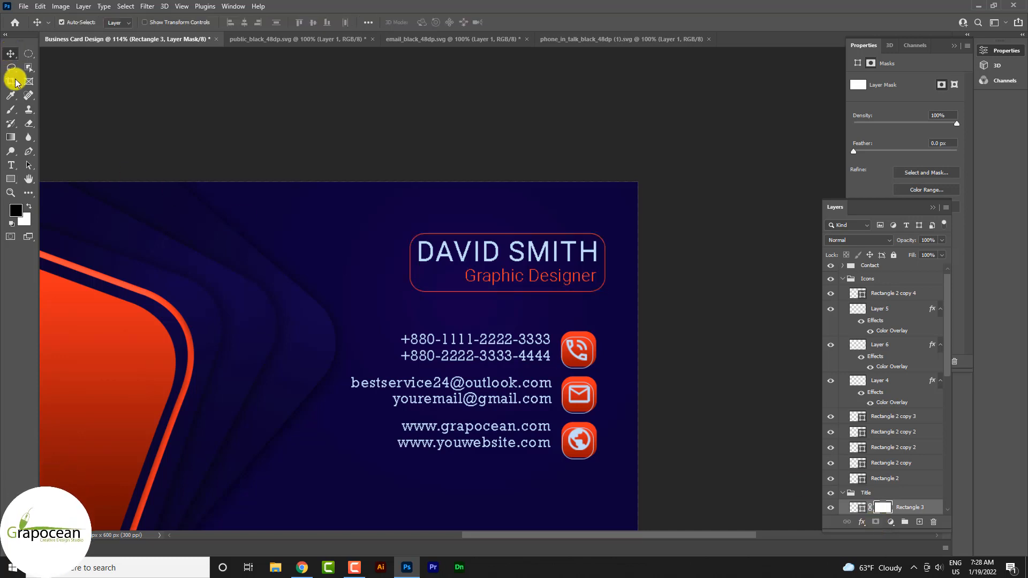
pyautogui.click(10, 110)
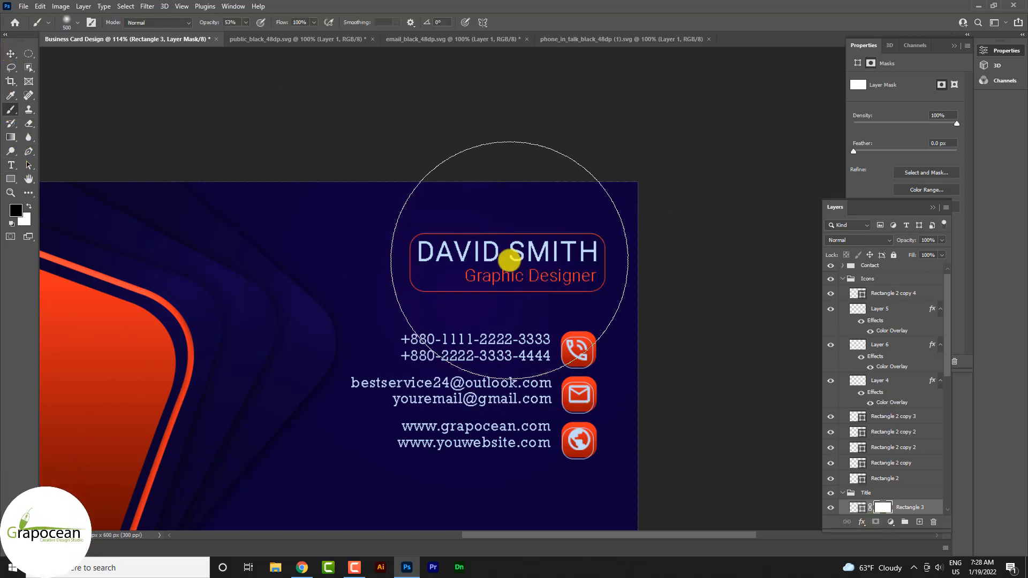
pyautogui.press('[')
pyautogui.press('[')
pyautogui.press('[')
pyautogui.press('[')
pyautogui.press('[')
pyautogui.press('[')
pyautogui.press('[')
pyautogui.press('[')
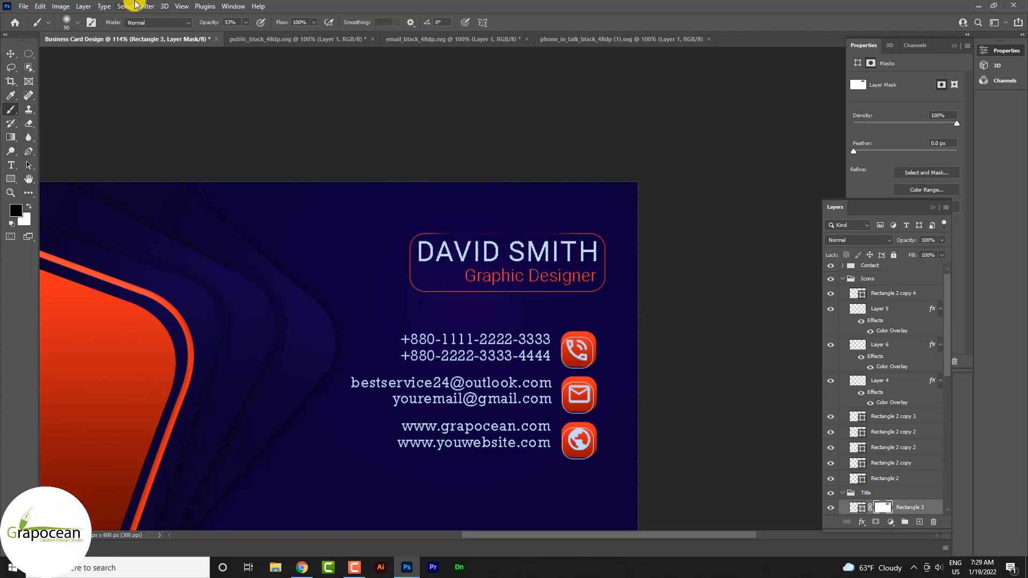
pyautogui.moveTo(204, 24); pyautogui.dragTo(246, 24)
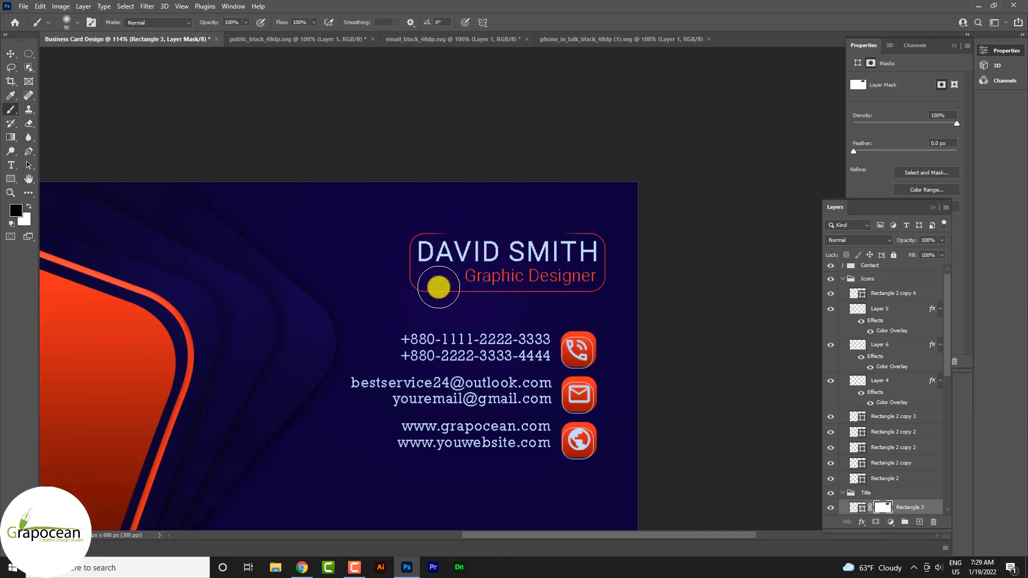
pyautogui.scroll(-3, 551, 317)
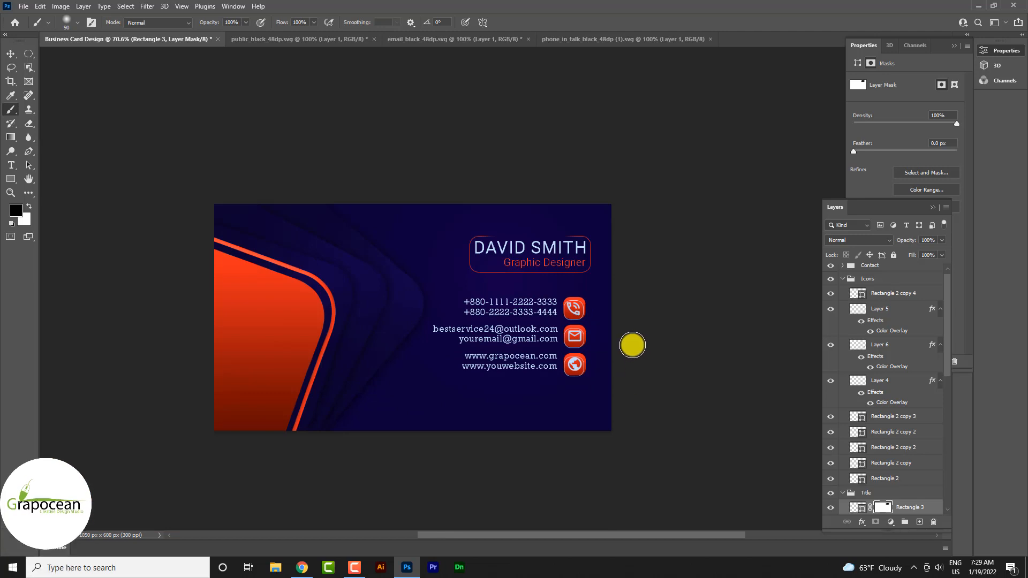
pyautogui.scroll(5, 537, 314)
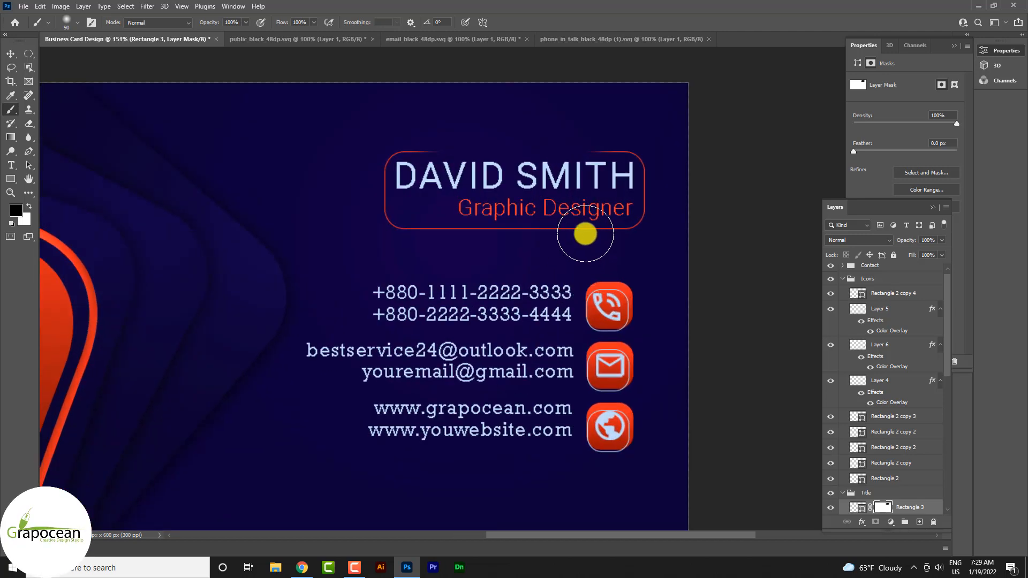
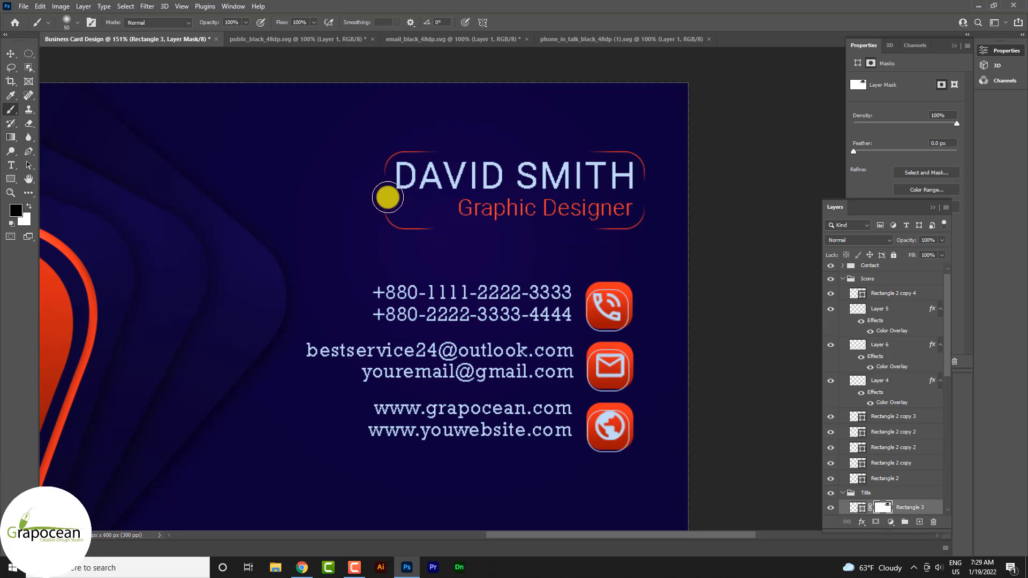
# Step: Set the first name of the title to Roboto Bold, leaving the surname light
pyautogui.keyDown('alt'); pyautogui.scroll(-3, 415, 320); pyautogui.keyUp('alt')
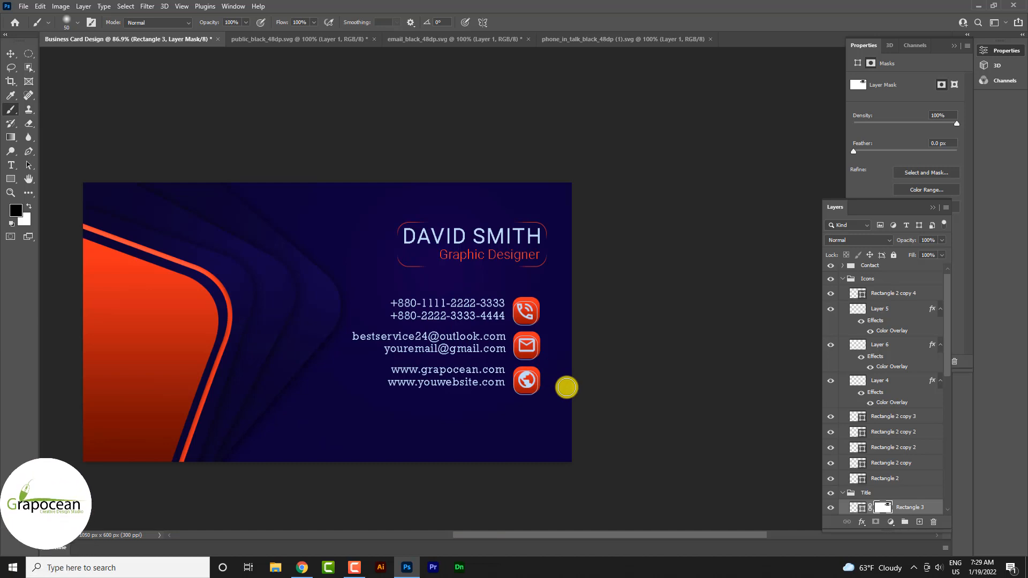
pyautogui.keyDown('alt'); pyautogui.scroll(4, 499, 336); pyautogui.keyUp('alt')
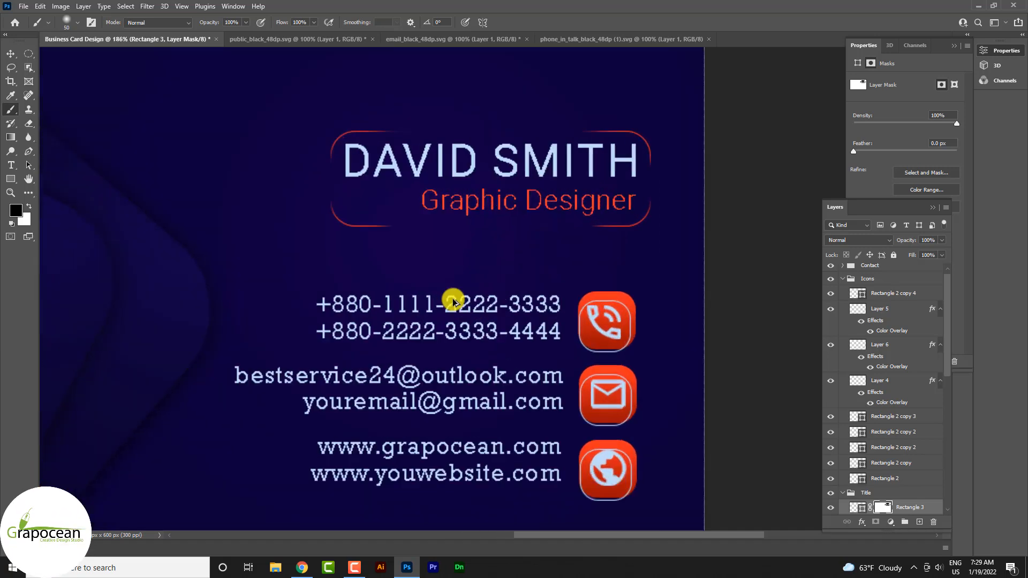
pyautogui.click(11, 153)
pyautogui.click(16, 170)
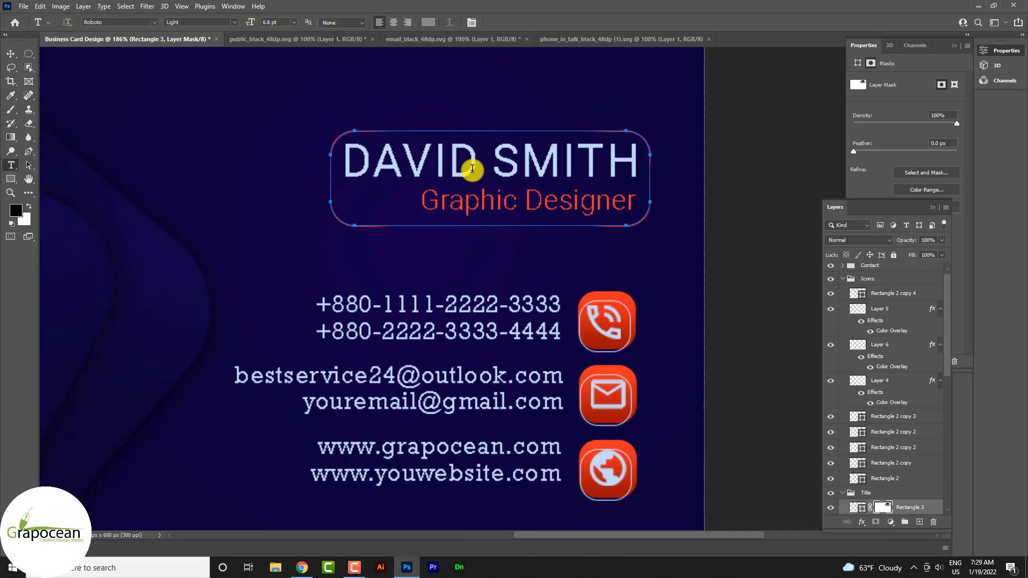
pyautogui.doubleClick(473, 162)
pyautogui.click(225, 22)
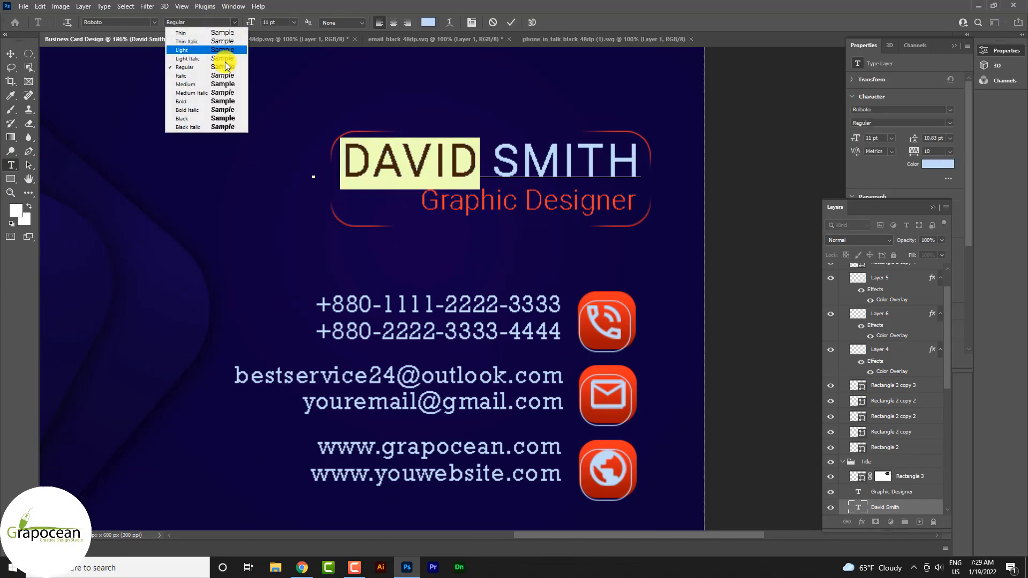
pyautogui.click(216, 101)
pyautogui.click(11, 54)
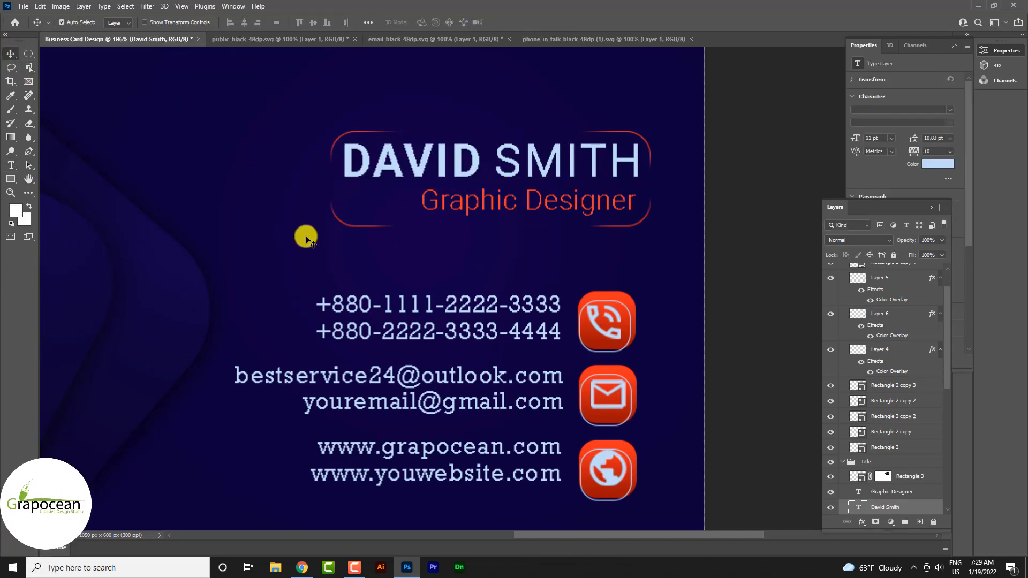
pyautogui.scroll(-5, 367, 243)
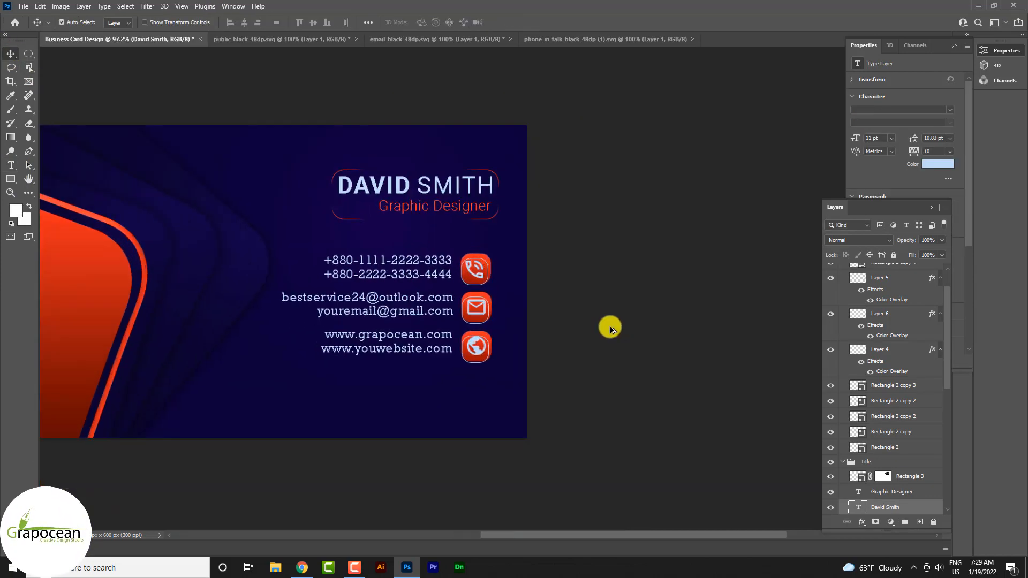
pyautogui.scroll(-3, 891, 335)
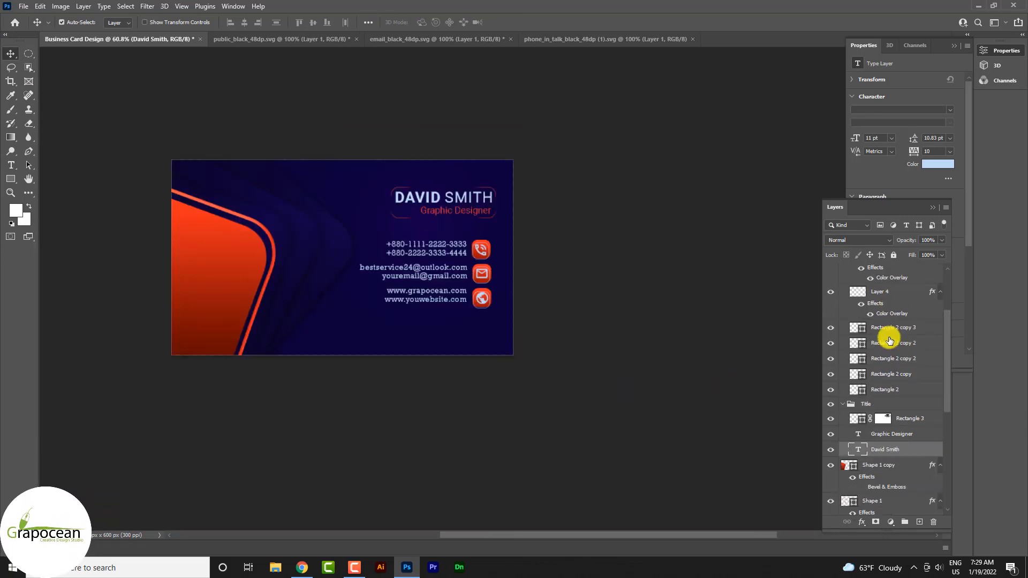
# Step: Move the Title group to the top of the layer stack
pyautogui.click(844, 407)
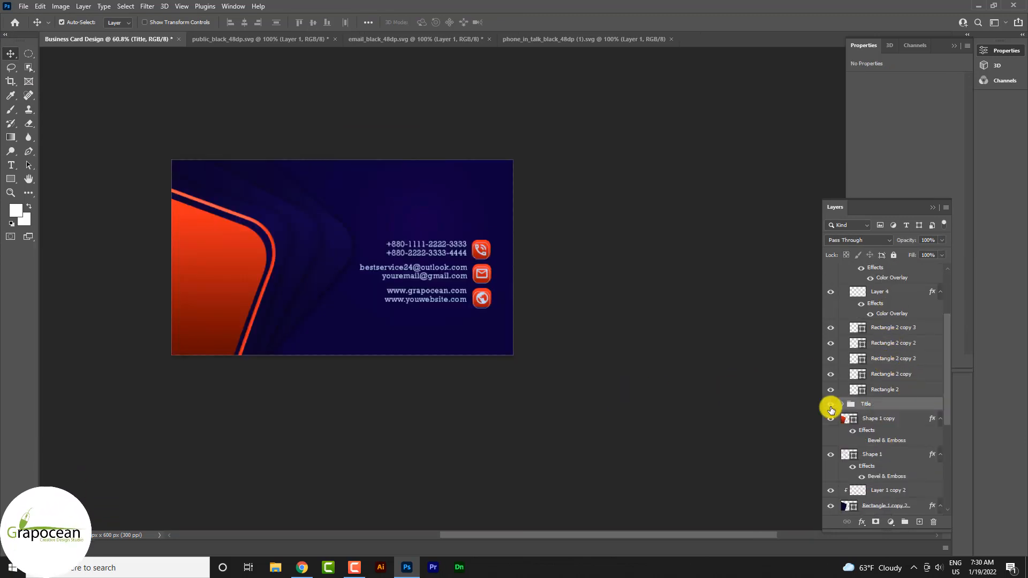
pyautogui.click(883, 404)
pyautogui.moveTo(896, 237); pyautogui.dragTo(880, 265)
# Step: Group the layers from Shape 1 copy to Rectangle 1 and name the group Shapes
pyautogui.click(843, 297)
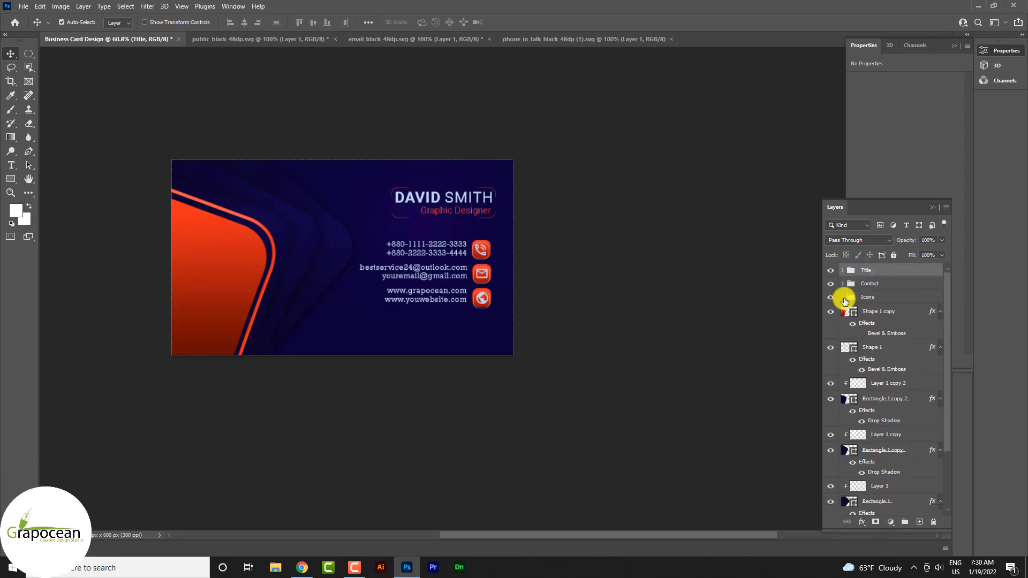
pyautogui.click(831, 312)
pyautogui.click(830, 312)
pyautogui.click(880, 312)
pyautogui.scroll(-3, 913, 444)
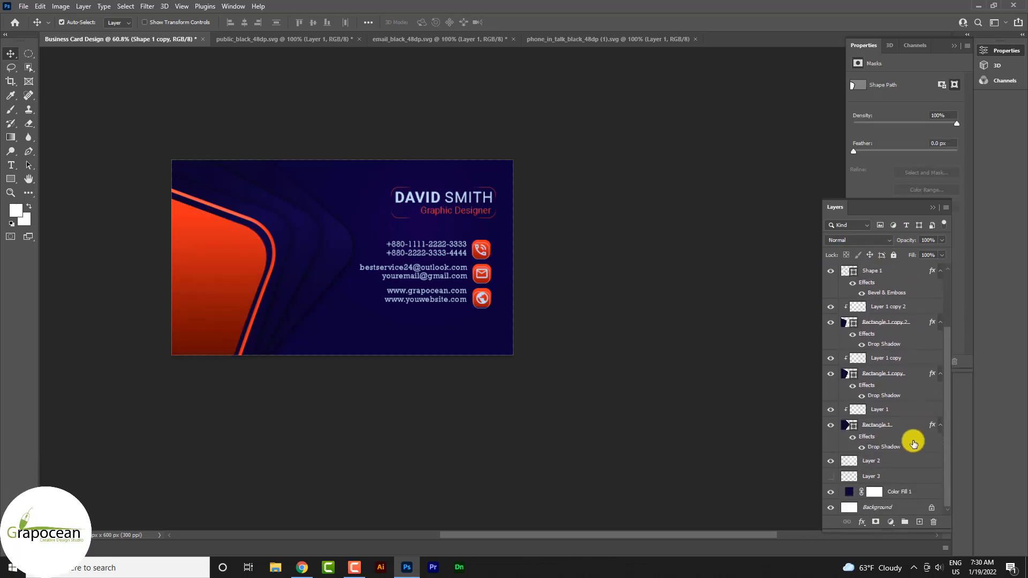
pyautogui.keyDown('shift'); pyautogui.click(905, 439); pyautogui.keyUp('shift')
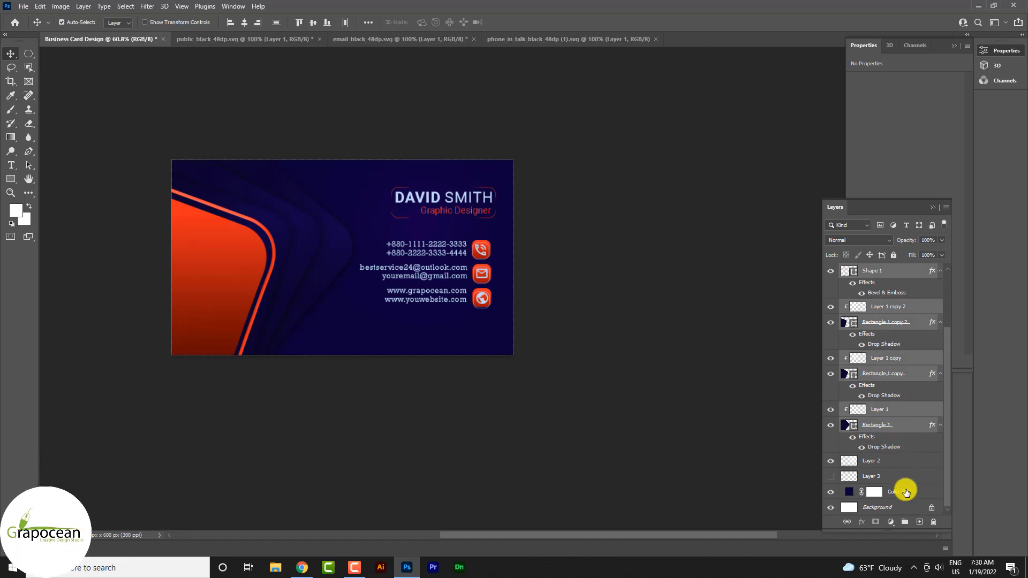
pyautogui.hotkey('ctrl', 'g')
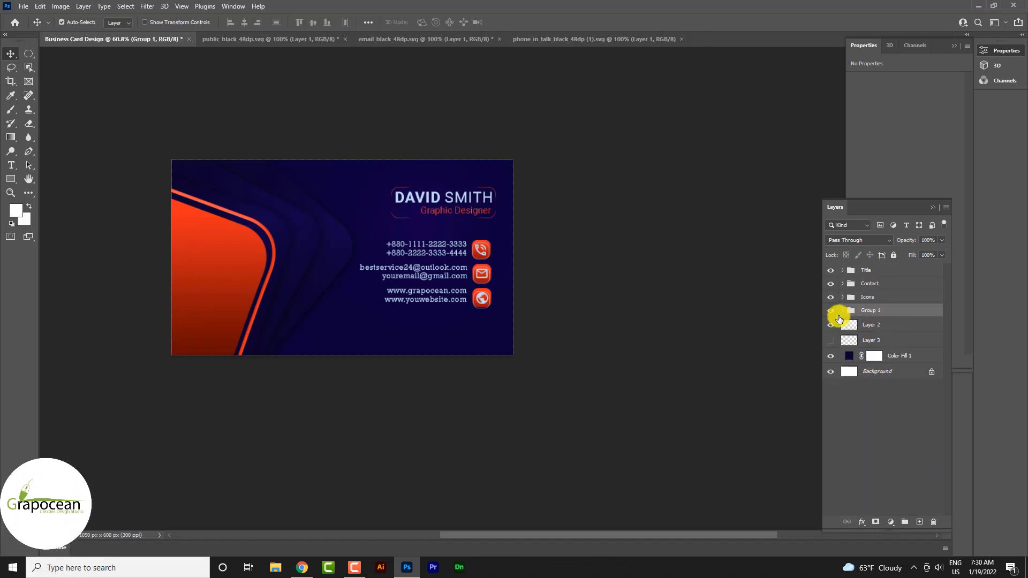
pyautogui.click(831, 310)
pyautogui.click(830, 311)
pyautogui.click(868, 316)
pyautogui.write('Sh')
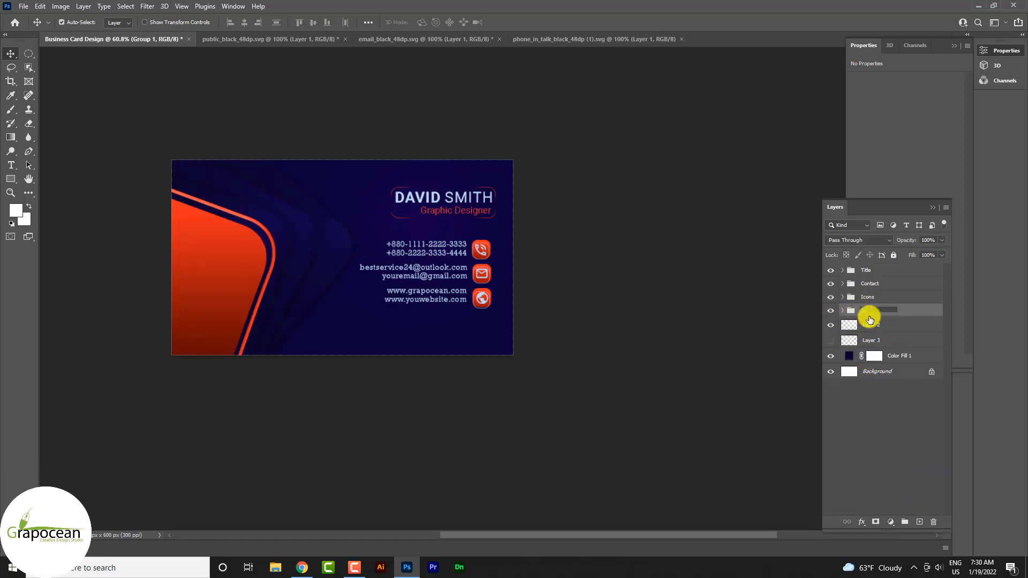
pyautogui.write('apes')
# Step: Group Layer 2 and Color Fill 1 into a group named BG
pyautogui.click(886, 325)
pyautogui.keyDown('ctrl'); pyautogui.click(894, 360); pyautogui.keyUp('ctrl')
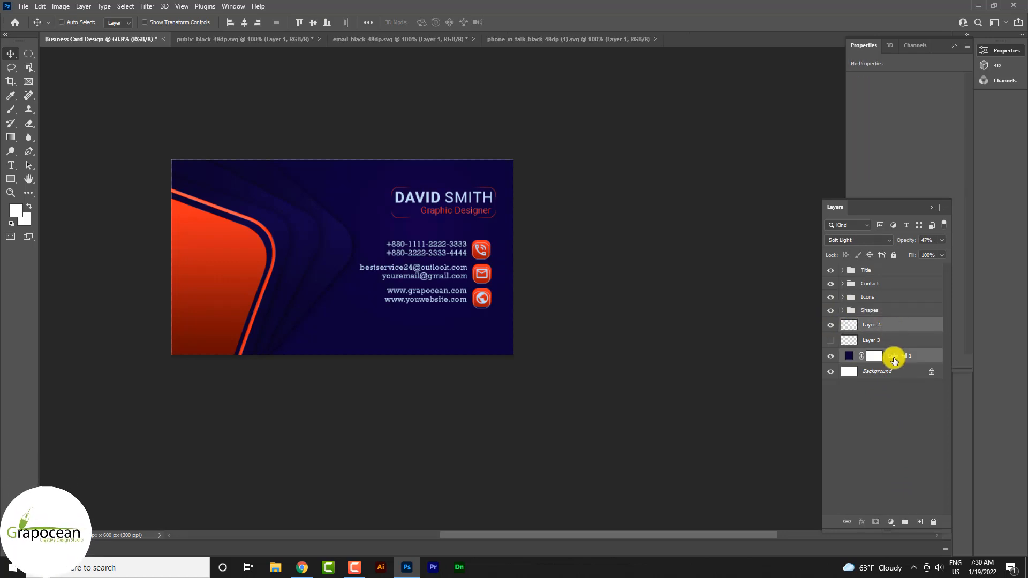
pyautogui.hotkey('ctrl', 'g')
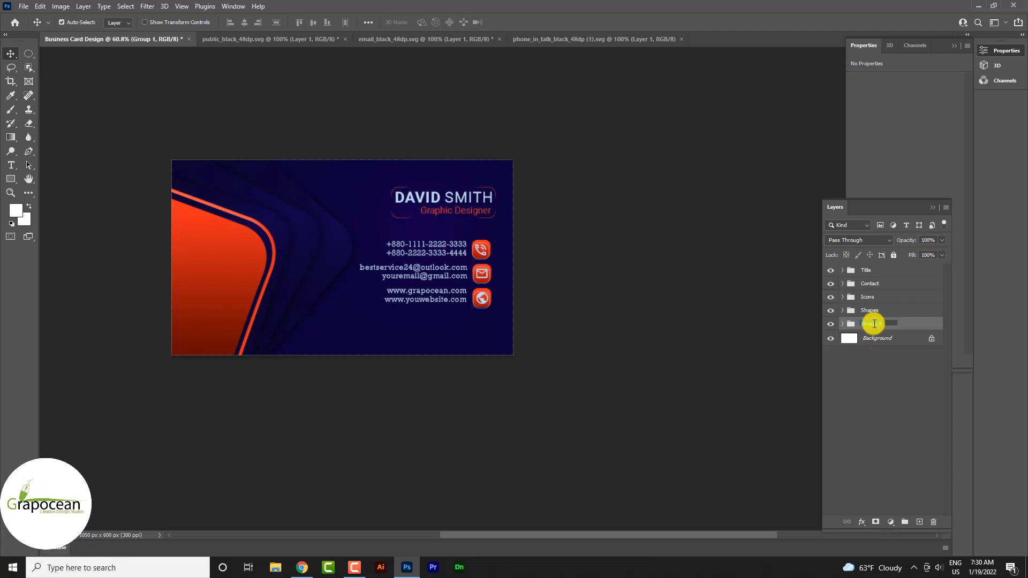
pyautogui.doubleClick(875, 323)
pyautogui.write('BG')
pyautogui.press('Return')
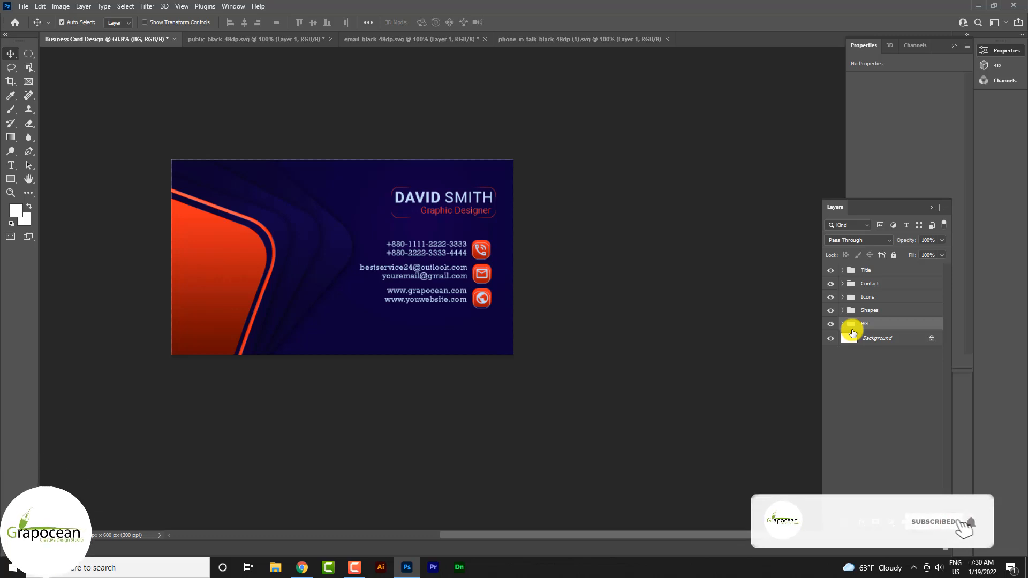
# Step: Nest the five groups from BG to Title into one group named Part 1
pyautogui.keyDown('shift'); pyautogui.click(890, 269); pyautogui.keyUp('shift')
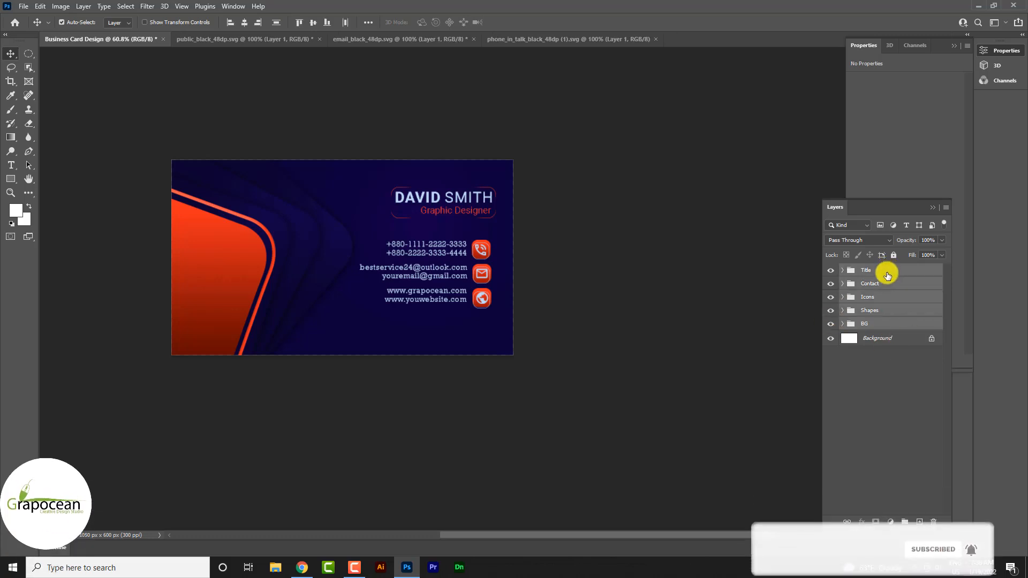
pyautogui.hotkey('ctrl', 'g')
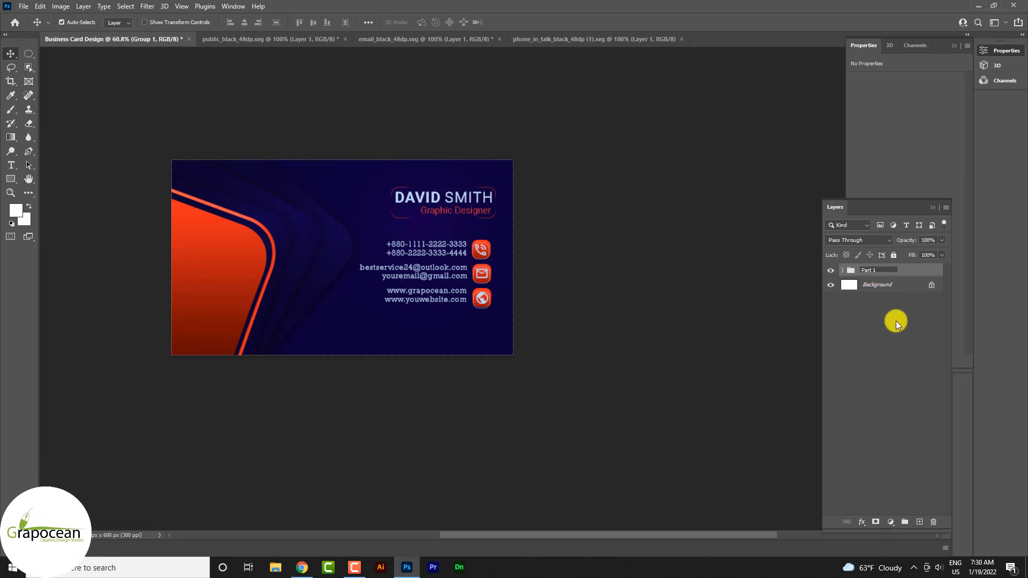
pyautogui.press('Return')
# Step: Duplicate Part 1, hide the copy's Title, Contact and Icons groups, and duplicate its Shapes group
pyautogui.moveTo(929, 271); pyautogui.dragTo(920, 522)
pyautogui.click(841, 270)
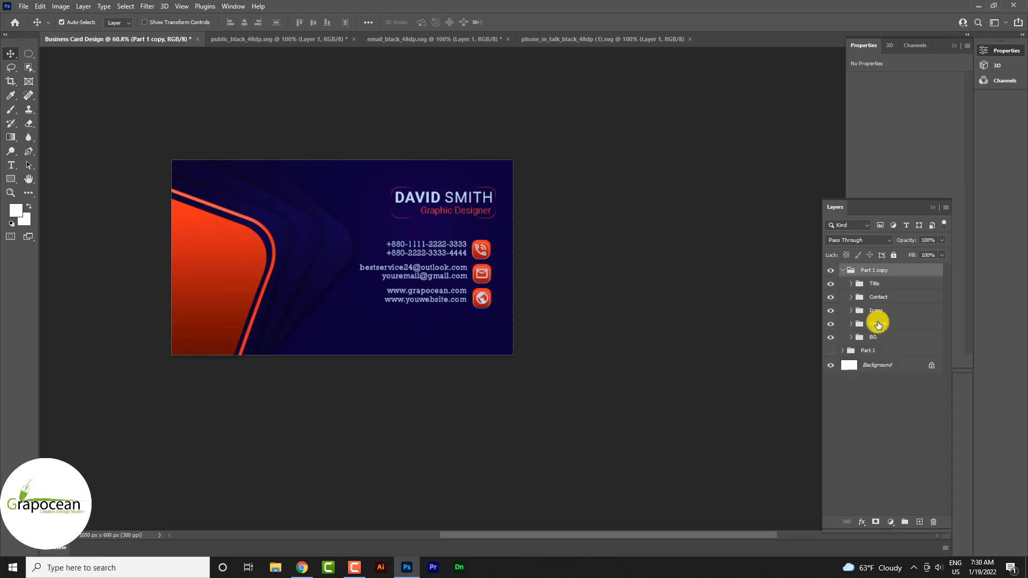
pyautogui.click(830, 283)
pyautogui.click(831, 297)
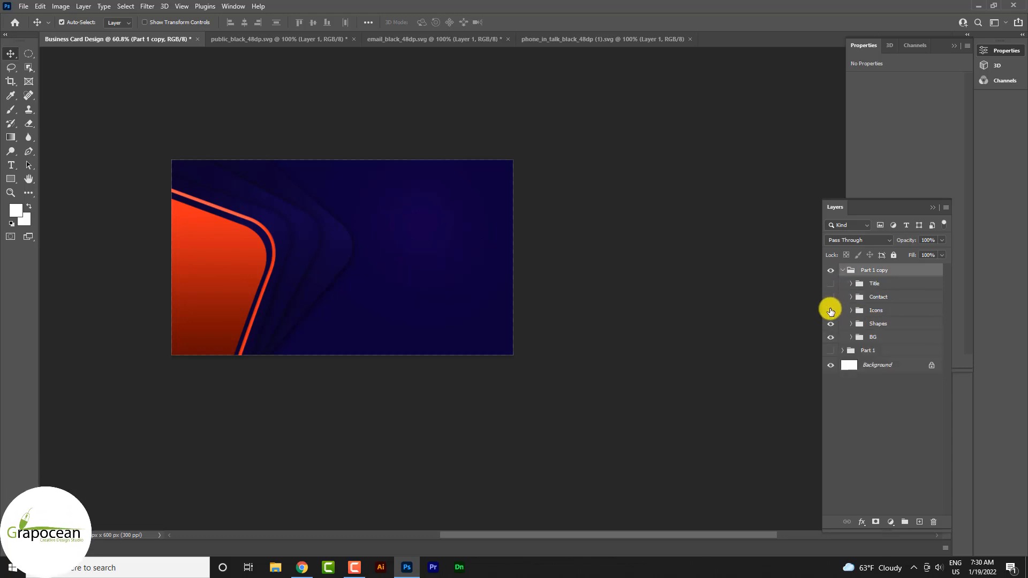
pyautogui.click(831, 311)
pyautogui.click(878, 324)
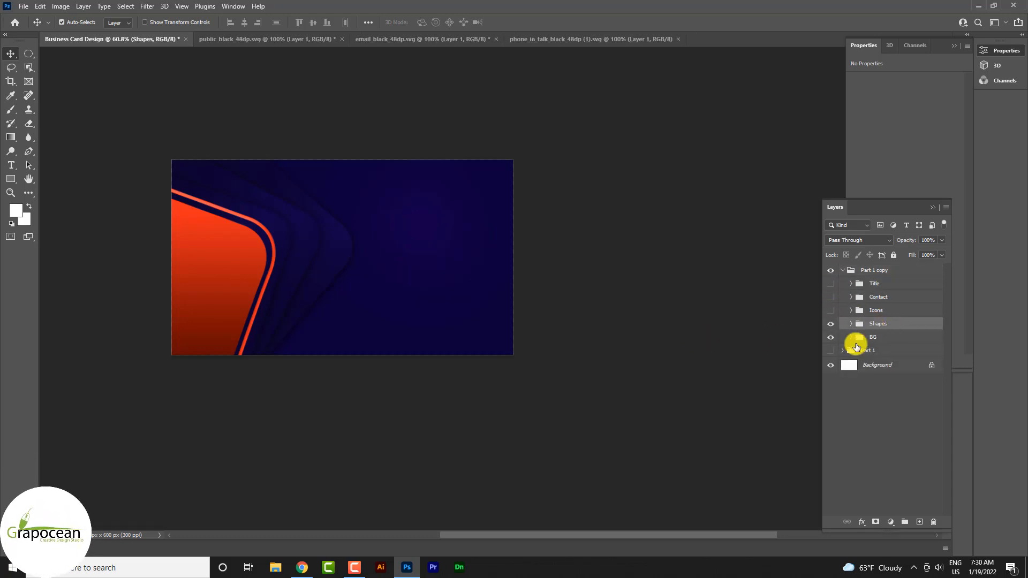
pyautogui.hotkey('ctrl', 'j')
# Step: Flip the Shapes copy horizontally and move it to the card back's right edge
pyautogui.hotkey('ctrl', 't')
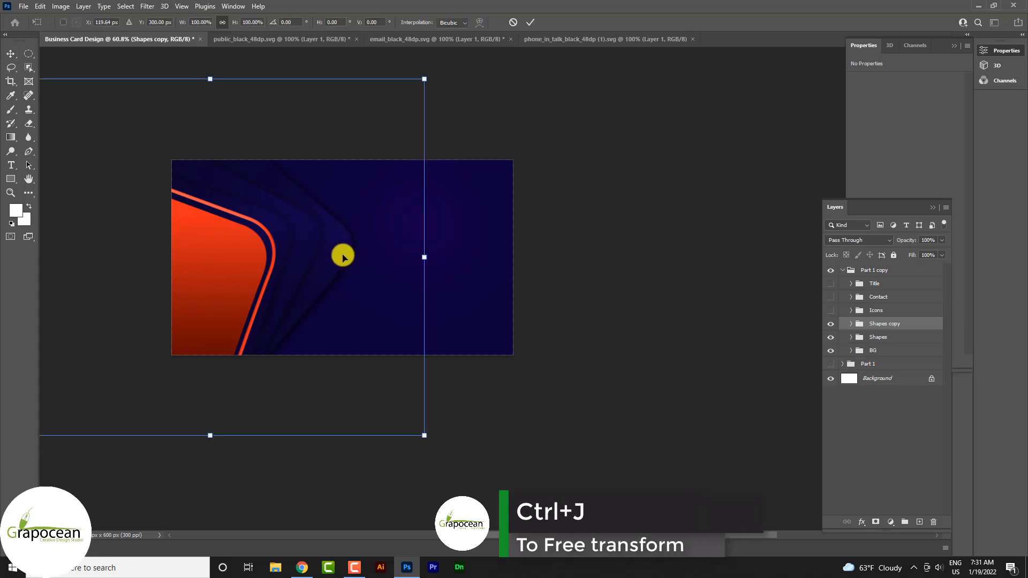
pyautogui.rightClick(313, 242)
pyautogui.click(377, 452)
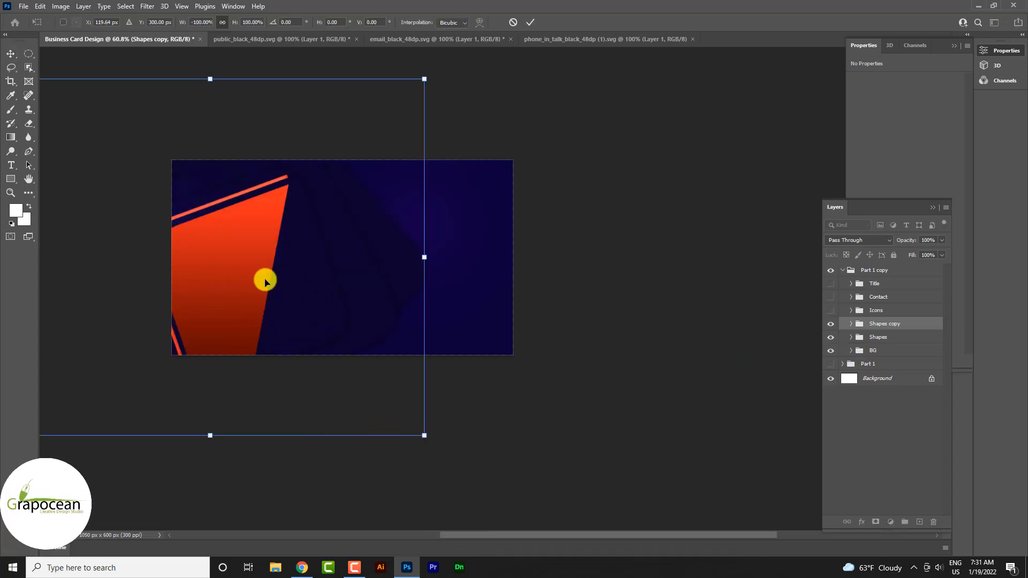
pyautogui.moveTo(293, 282); pyautogui.dragTo(529, 290)
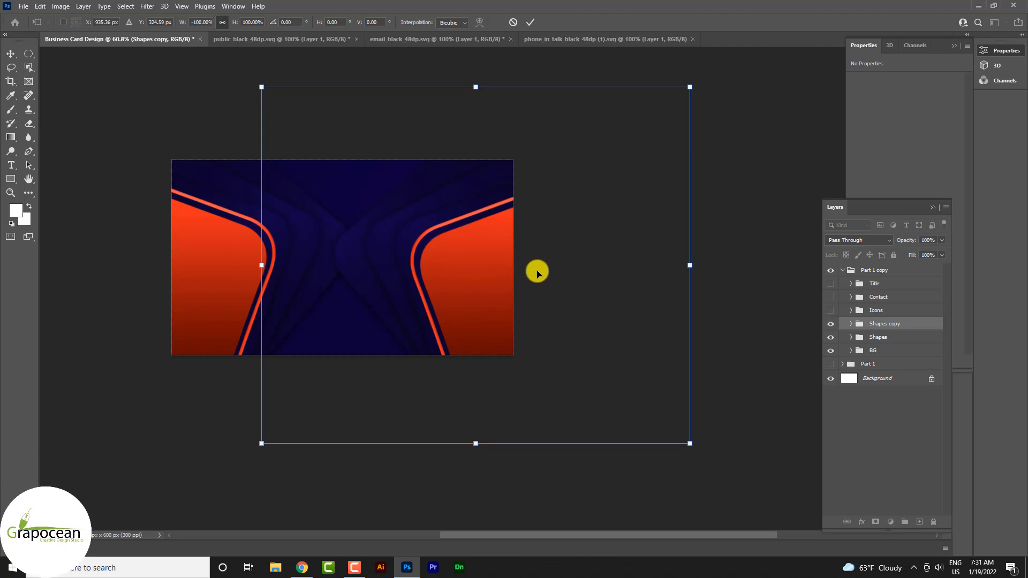
pyautogui.click(531, 23)
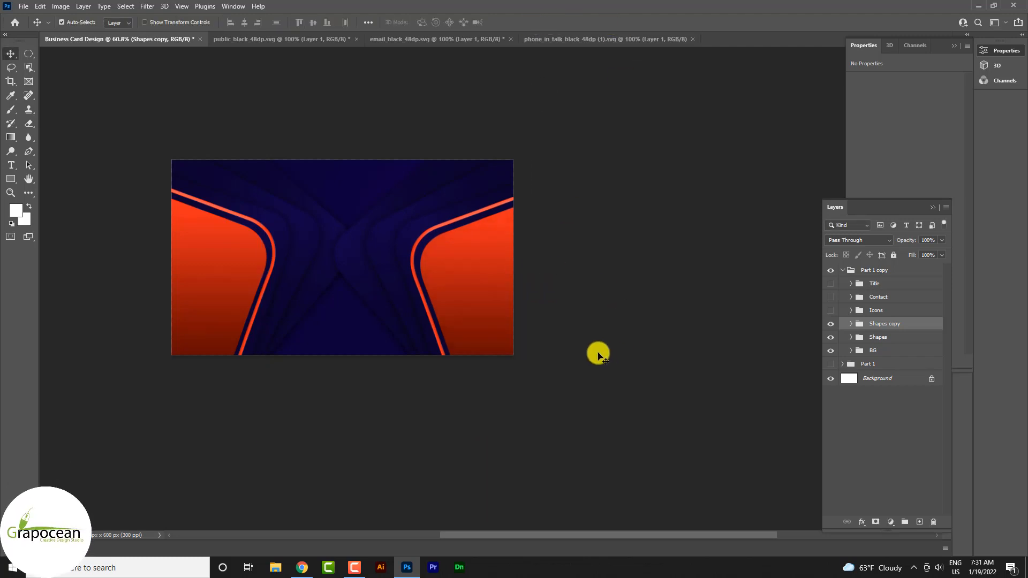
pyautogui.click(432, 284)
# Step: Open webhook_black_48dp.svg, rasterize it, and drag the icon onto the card back
pyautogui.click(23, 6)
pyautogui.click(43, 27)
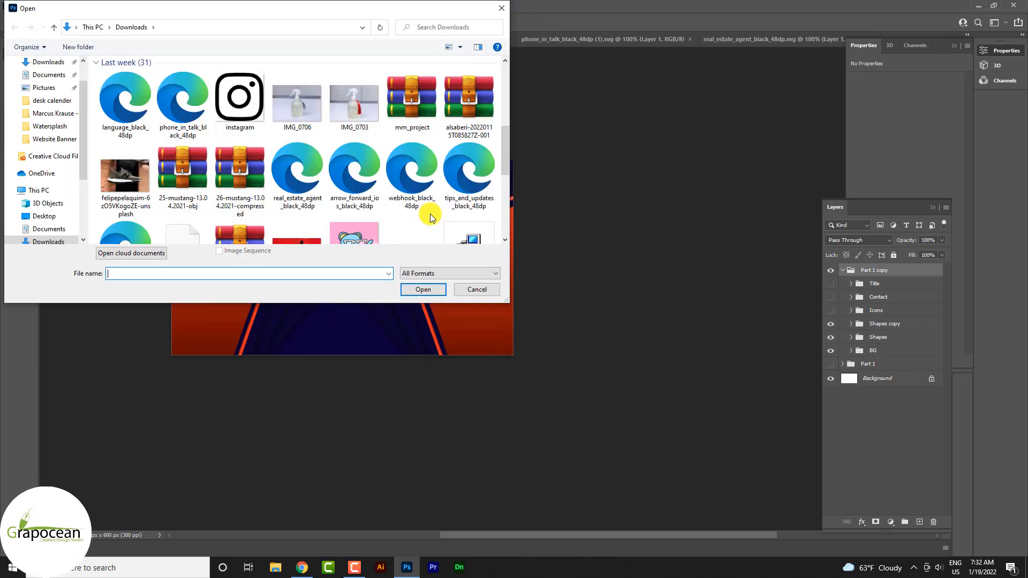
pyautogui.click(431, 209)
pyautogui.click(430, 291)
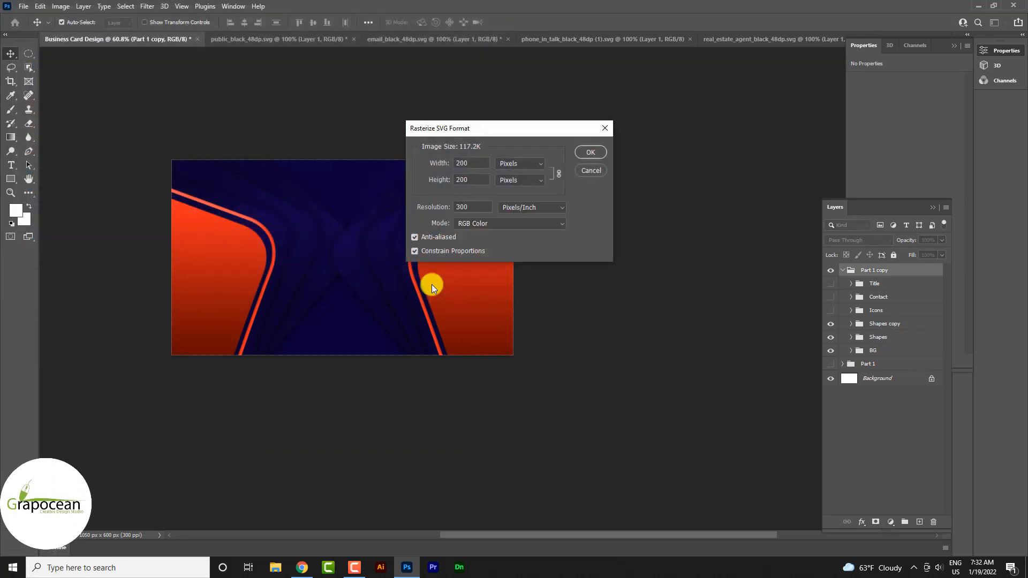
pyautogui.click(588, 153)
pyautogui.moveTo(504, 257); pyautogui.dragTo(344, 273)
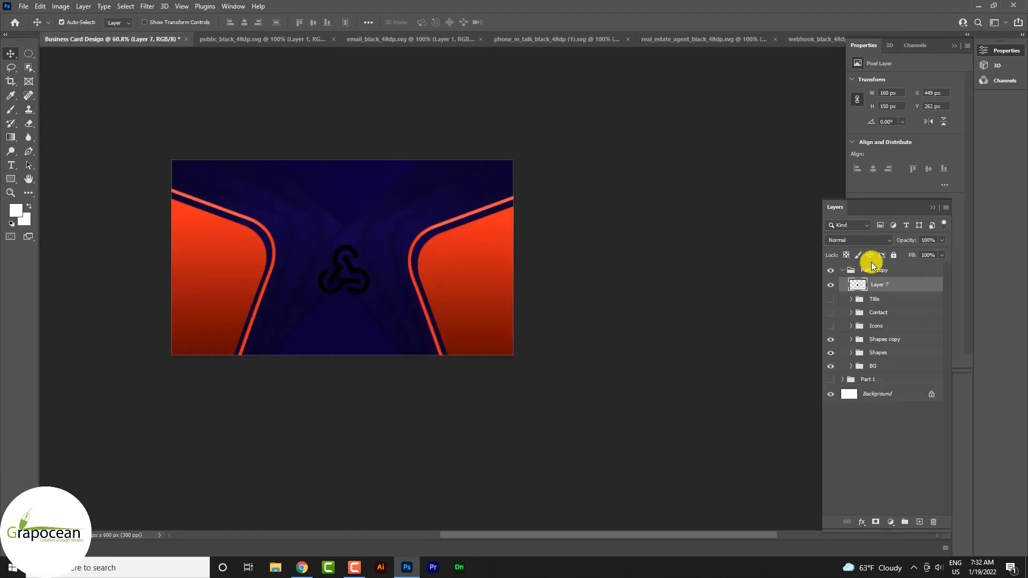
# Step: Tint the webhook icon light blue with a Color Overlay layer style
pyautogui.rightClick(886, 290)
pyautogui.click(825, 104)
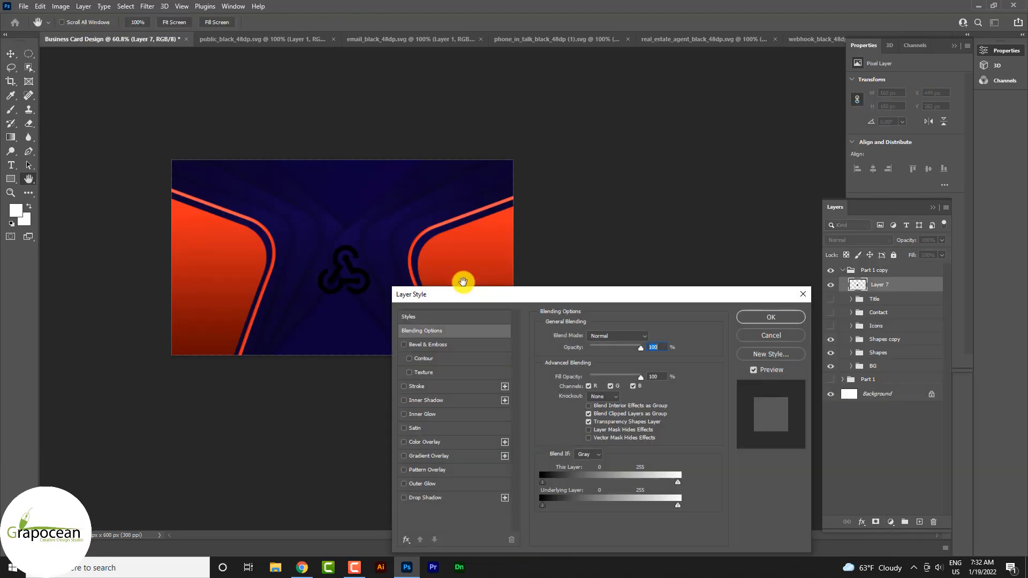
pyautogui.click(487, 347)
pyautogui.click(404, 345)
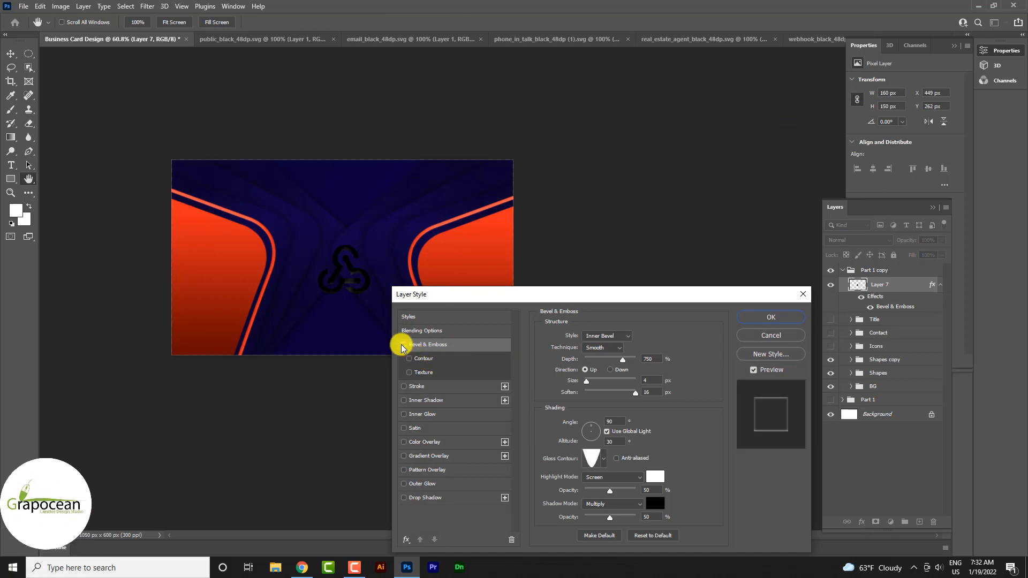
pyautogui.click(431, 445)
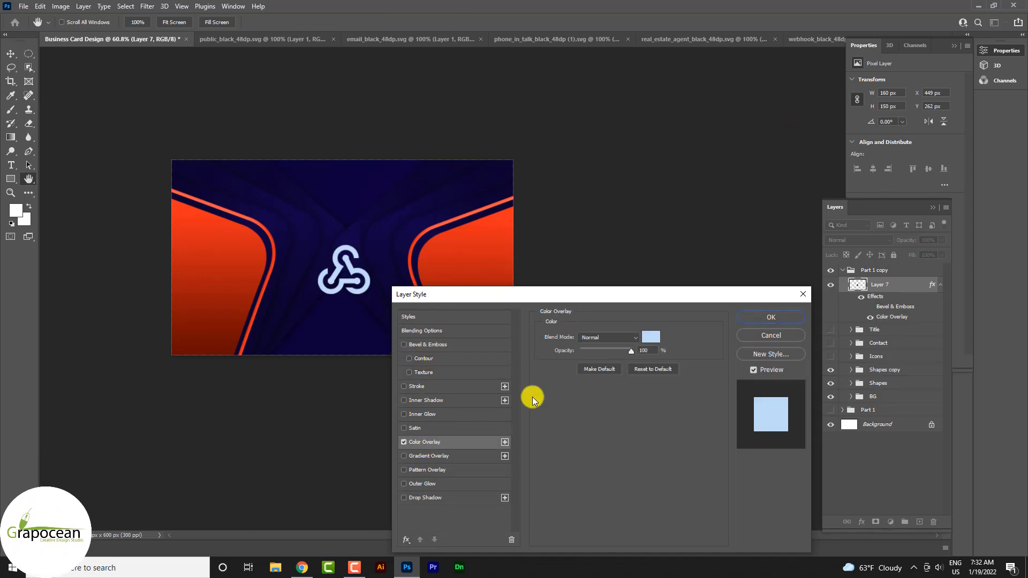
pyautogui.click(774, 317)
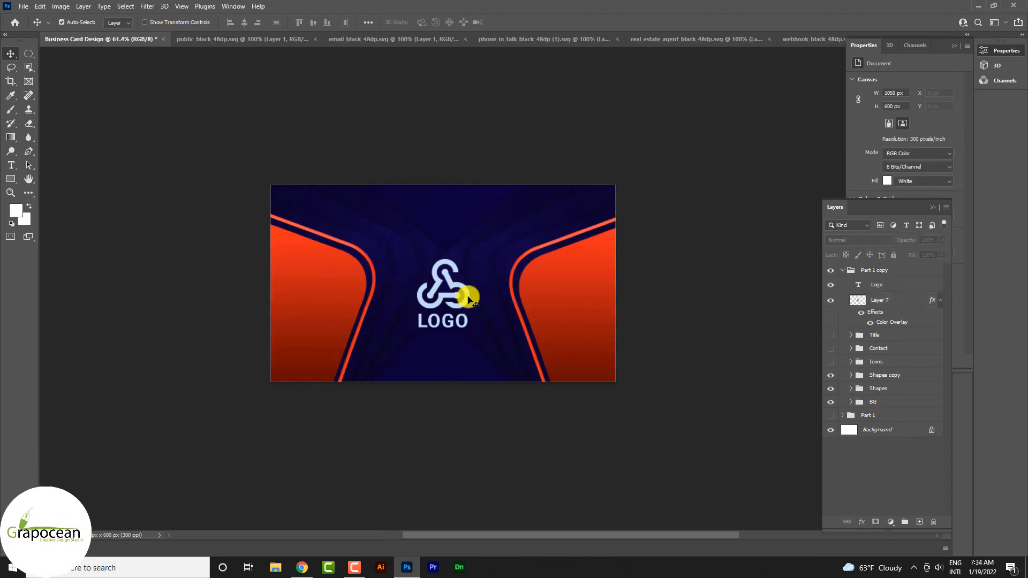
# Step: Group the webhook icon layer and LOGO text layer into a group named Logo
pyautogui.click(469, 300)
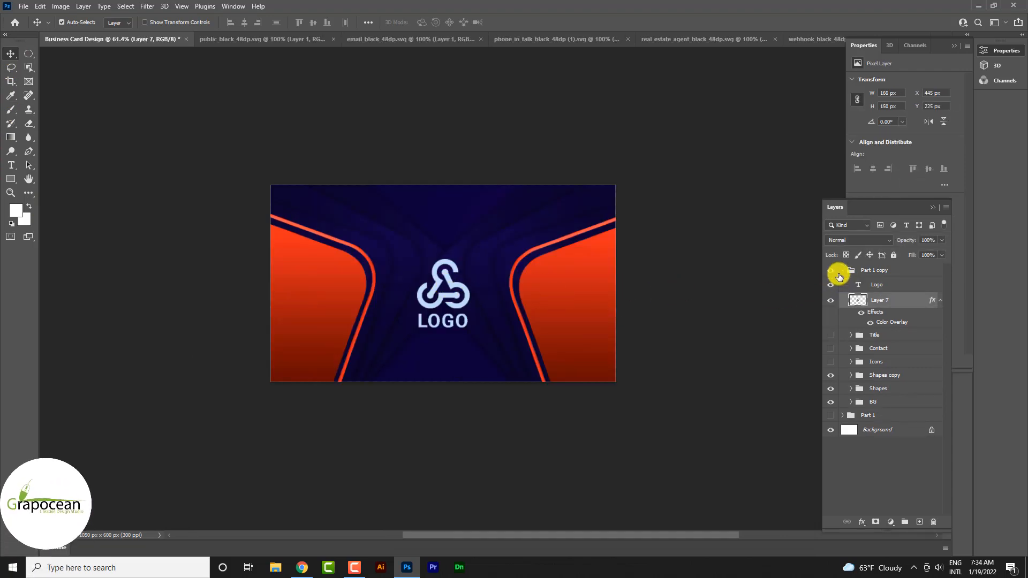
pyautogui.click(884, 286)
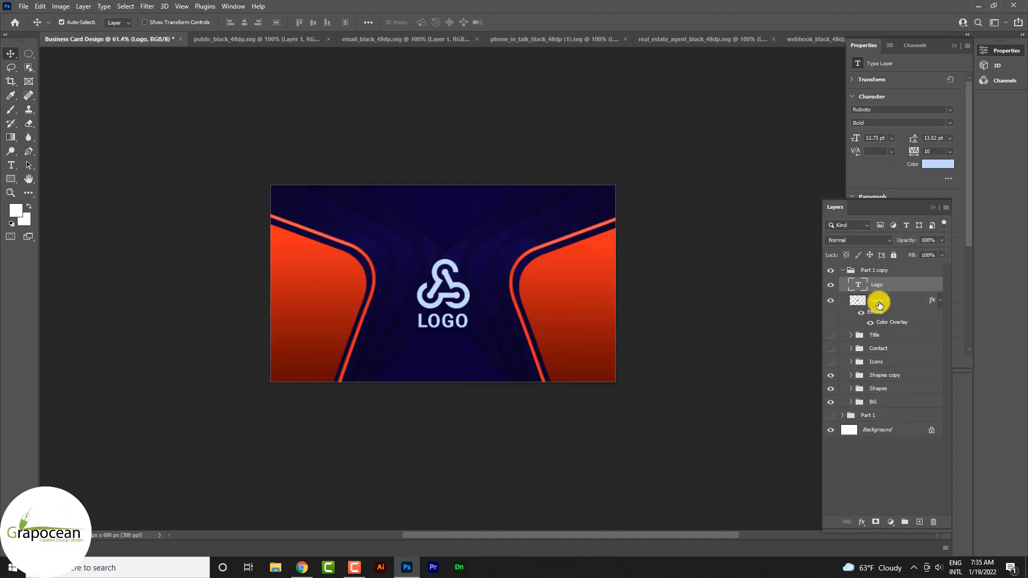
pyautogui.keyDown('ctrl'); pyautogui.click(879, 303); pyautogui.keyUp('ctrl')
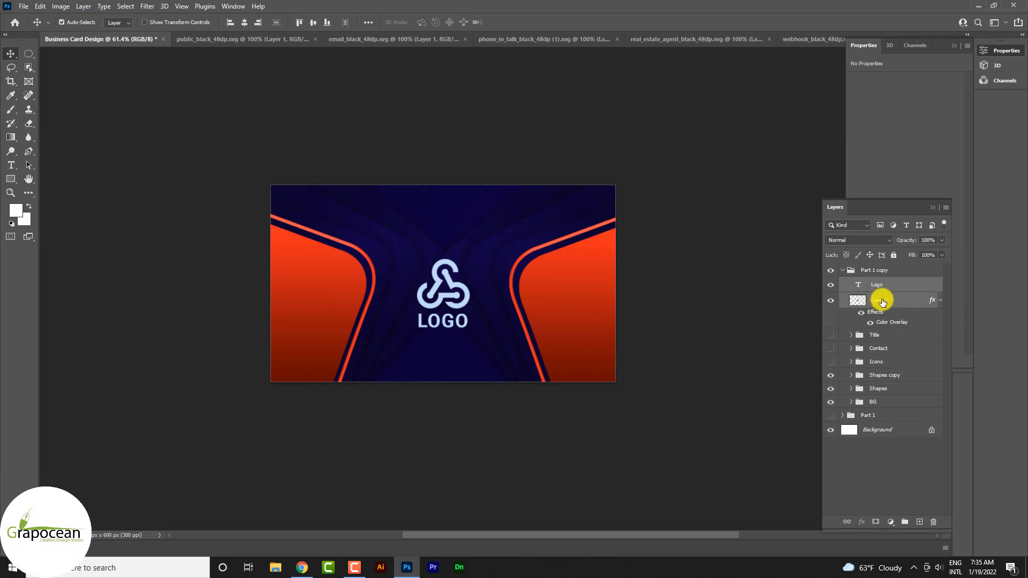
pyautogui.hotkey('ctrl', 'g')
pyautogui.click(830, 284)
pyautogui.click(830, 284)
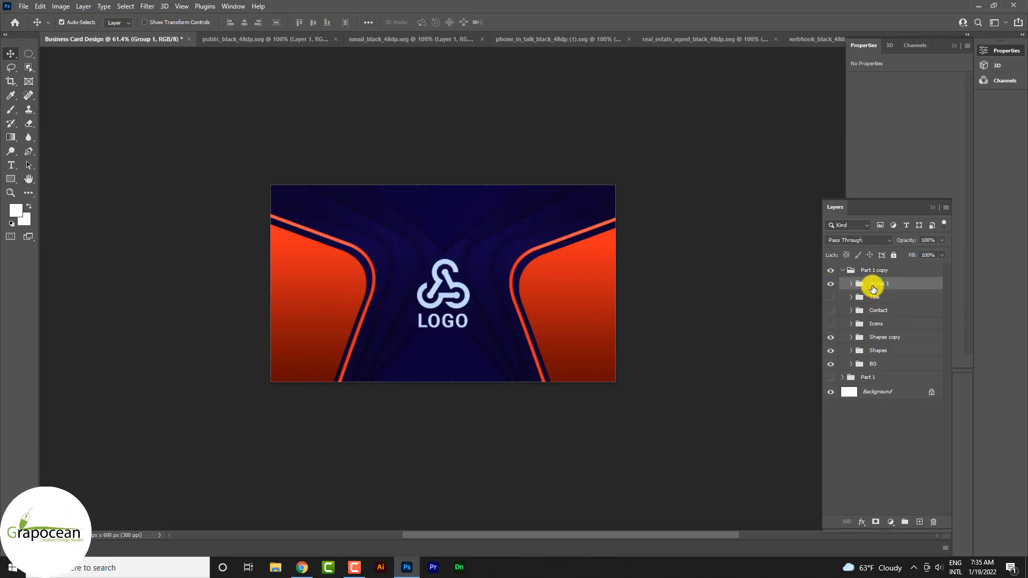
pyautogui.write('Logo')
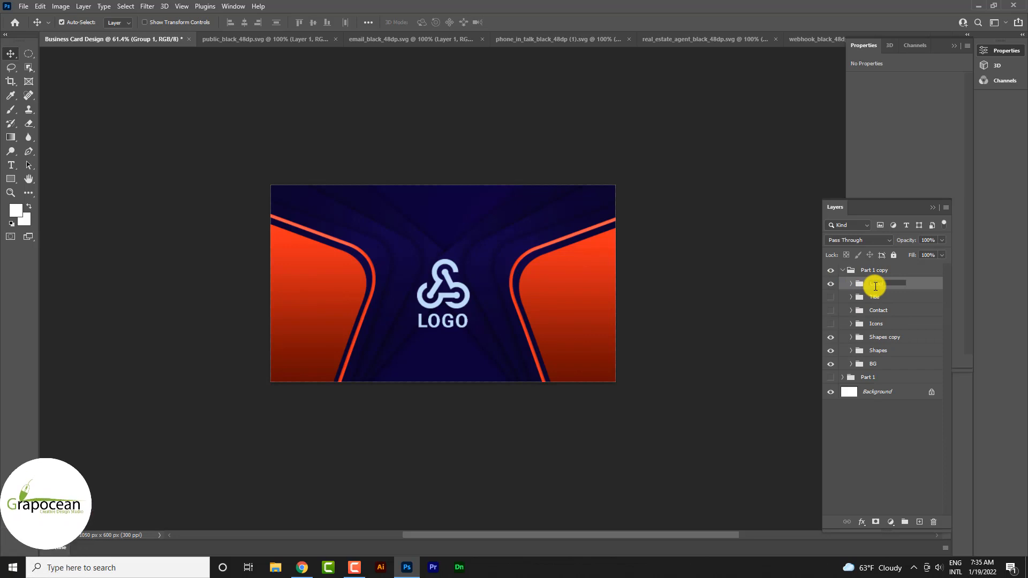
pyautogui.hotkey('ctrl', 'a')
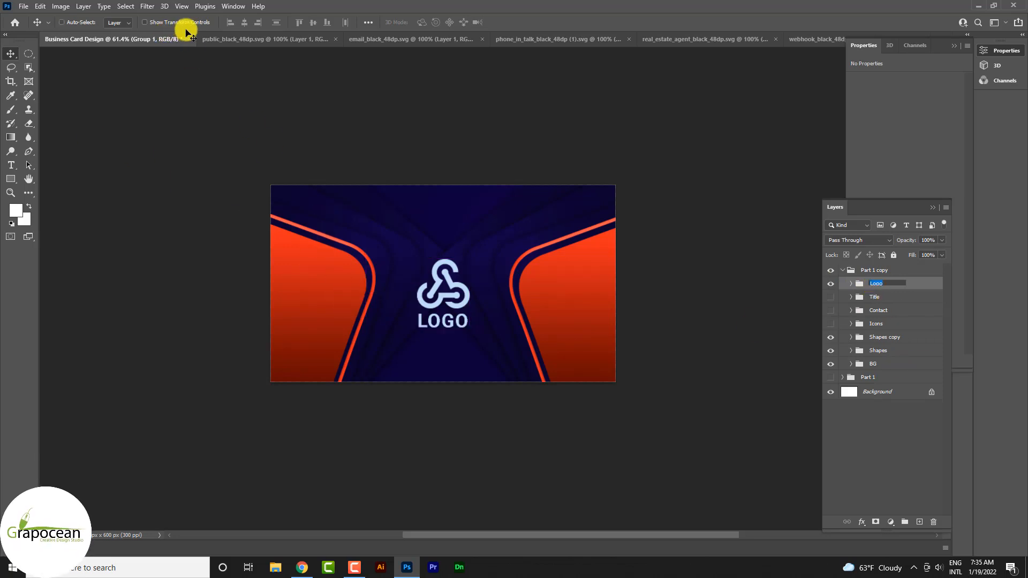
pyautogui.click(879, 270)
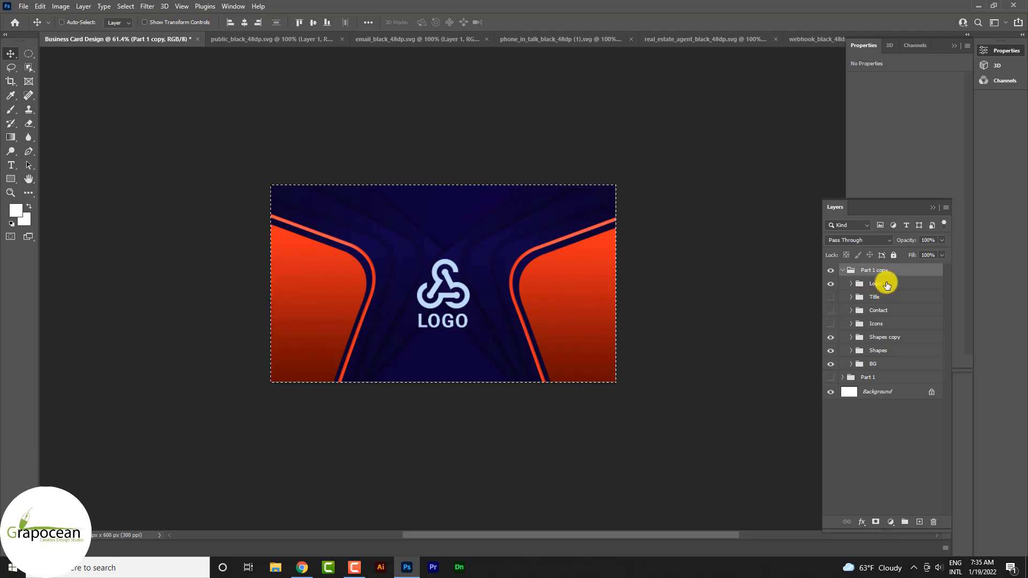
# Step: Align the Logo group to the whole canvas, then clear the selection
pyautogui.click(878, 283)
pyautogui.hotkey('ctrl', 'a')
pyautogui.click(244, 24)
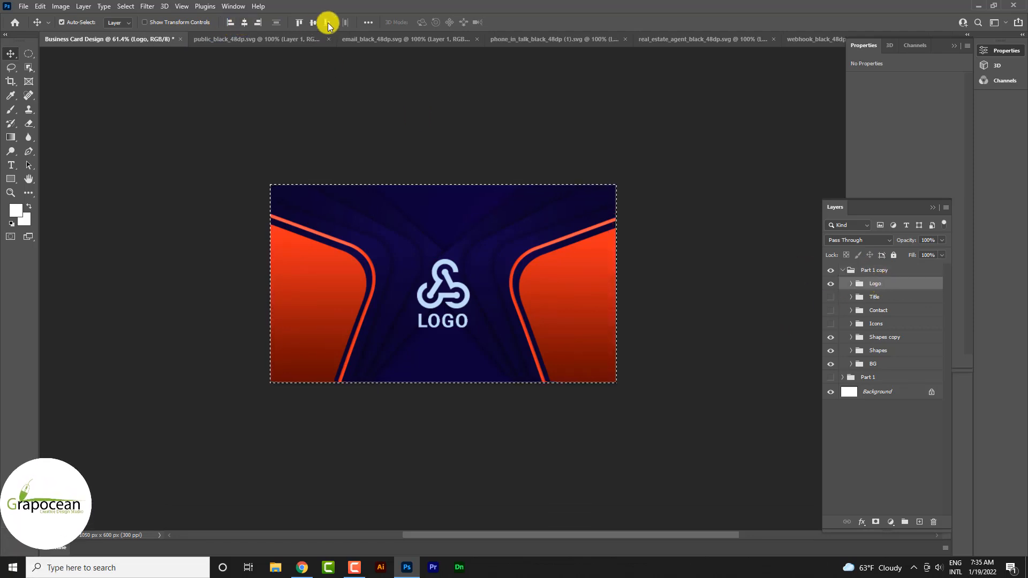
pyautogui.scroll(-2, 627, 343)
pyautogui.scroll(2, 631, 362)
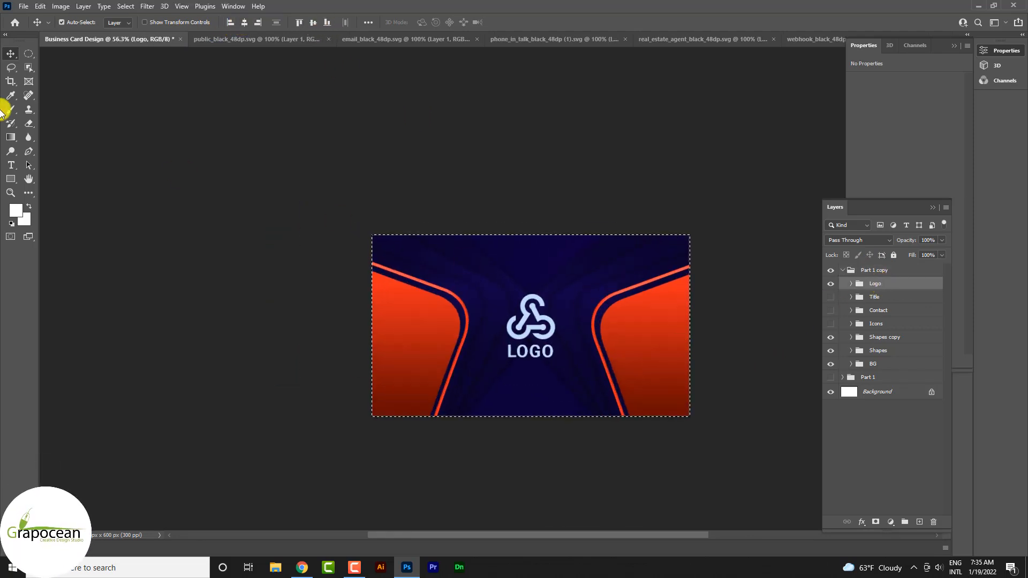
pyautogui.click(28, 54)
pyautogui.click(101, 243)
pyautogui.scroll(-3, 773, 383)
pyautogui.scroll(3, 773, 382)
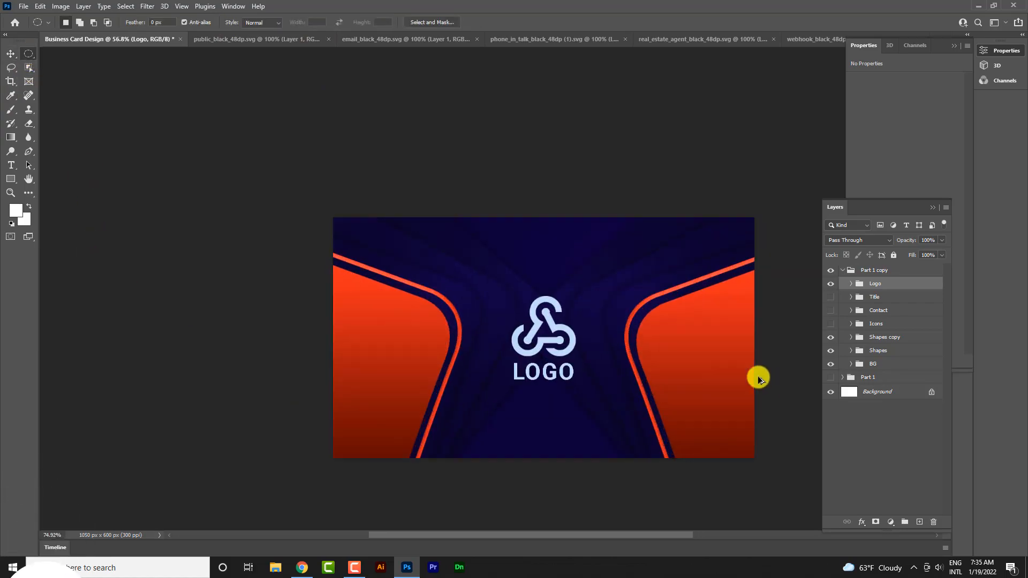